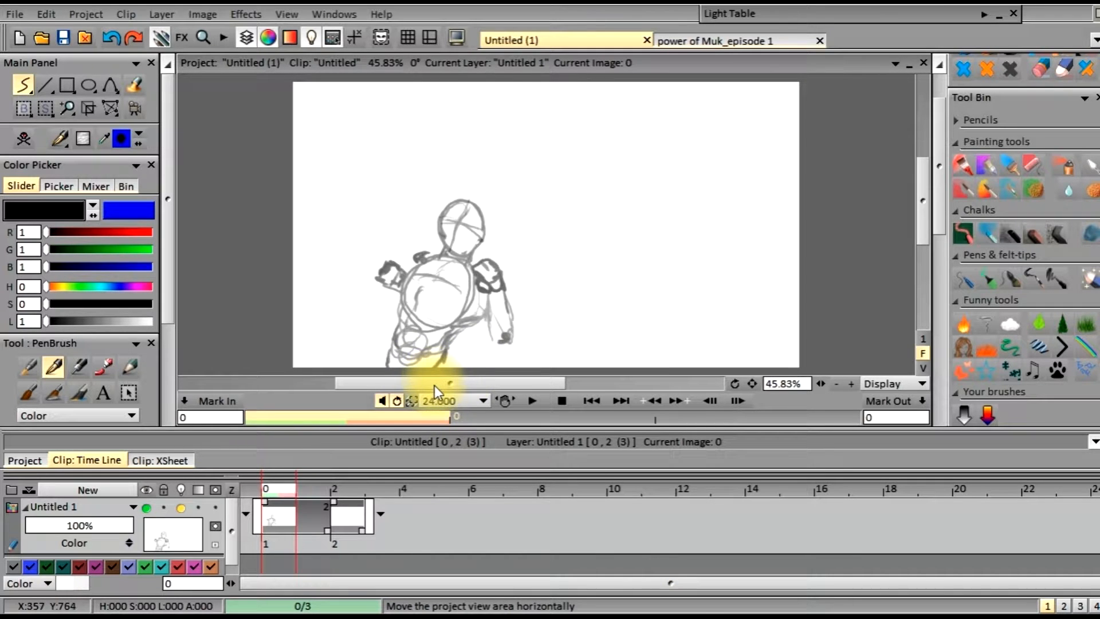
- Trace the figure's head, torso and raised arm on the drawing at frame 2, following the faint previous pose
{"action": "left_click_drag", "start_coordinate": [426, 387], "coordinate": [435, 386]}
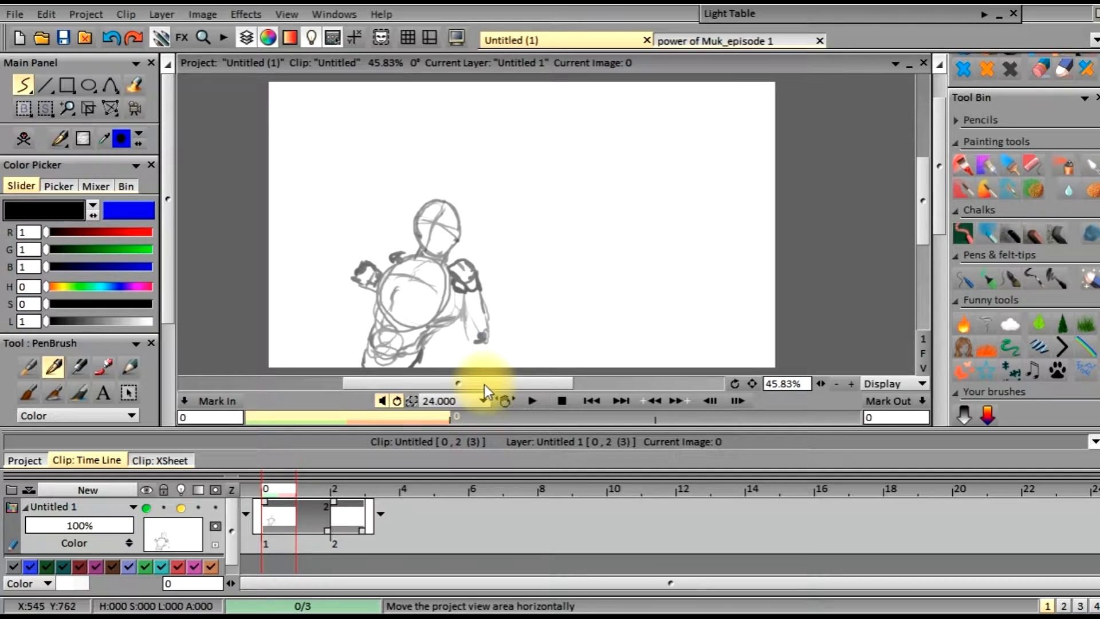
{"action": "mouse_move", "coordinate": [480, 382]}
{"action": "left_mouse_down"}
{"action": "mouse_move", "coordinate": [514, 385]}
{"action": "mouse_move", "coordinate": [491, 383]}
{"action": "left_mouse_up"}
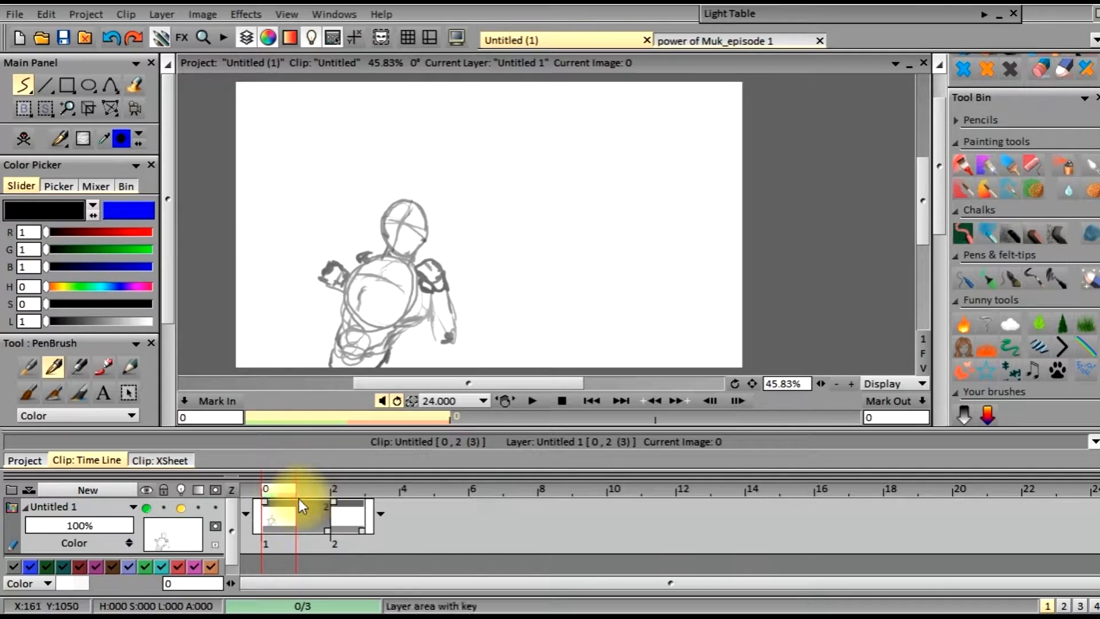
{"action": "left_click", "coordinate": [343, 490]}
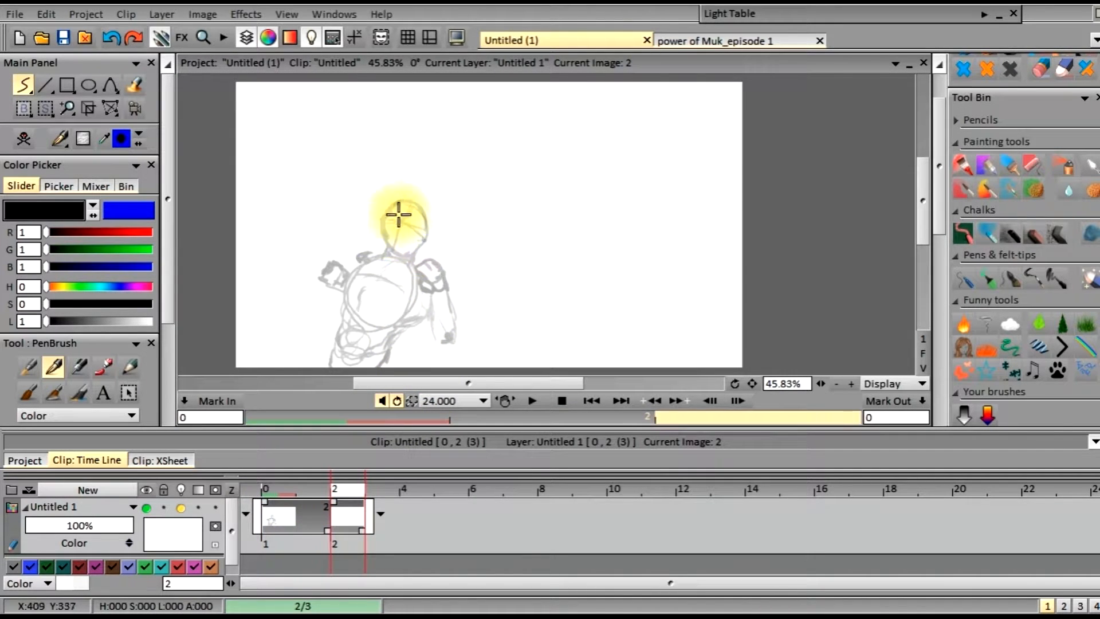
{"action": "mouse_move", "coordinate": [396, 207]}
{"action": "left_mouse_down"}
{"action": "mouse_move", "coordinate": [390, 246]}
{"action": "mouse_move", "coordinate": [388, 238]}
{"action": "mouse_move", "coordinate": [414, 253]}
{"action": "mouse_move", "coordinate": [424, 211]}
{"action": "mouse_move", "coordinate": [409, 199]}
{"action": "mouse_move", "coordinate": [421, 207]}
{"action": "mouse_move", "coordinate": [422, 244]}
{"action": "mouse_move", "coordinate": [388, 244]}
{"action": "mouse_move", "coordinate": [388, 257]}
{"action": "mouse_move", "coordinate": [412, 260]}
{"action": "mouse_move", "coordinate": [390, 298]}
{"action": "mouse_move", "coordinate": [410, 268]}
{"action": "mouse_move", "coordinate": [368, 266]}
{"action": "mouse_move", "coordinate": [387, 258]}
{"action": "mouse_move", "coordinate": [348, 281]}
{"action": "mouse_move", "coordinate": [353, 273]}
{"action": "mouse_move", "coordinate": [346, 293]}
{"action": "mouse_move", "coordinate": [359, 326]}
{"action": "mouse_move", "coordinate": [407, 317]}
{"action": "mouse_move", "coordinate": [404, 262]}
{"action": "mouse_move", "coordinate": [410, 306]}
{"action": "mouse_move", "coordinate": [416, 292]}
{"action": "mouse_move", "coordinate": [397, 326]}
{"action": "mouse_move", "coordinate": [360, 333]}
{"action": "mouse_move", "coordinate": [337, 320]}
{"action": "mouse_move", "coordinate": [344, 305]}
{"action": "mouse_move", "coordinate": [332, 367]}
{"action": "left_mouse_up"}
{"action": "mouse_move", "coordinate": [400, 333]}
{"action": "left_mouse_down"}
{"action": "mouse_move", "coordinate": [391, 368]}
{"action": "mouse_move", "coordinate": [425, 319]}
{"action": "left_mouse_up"}
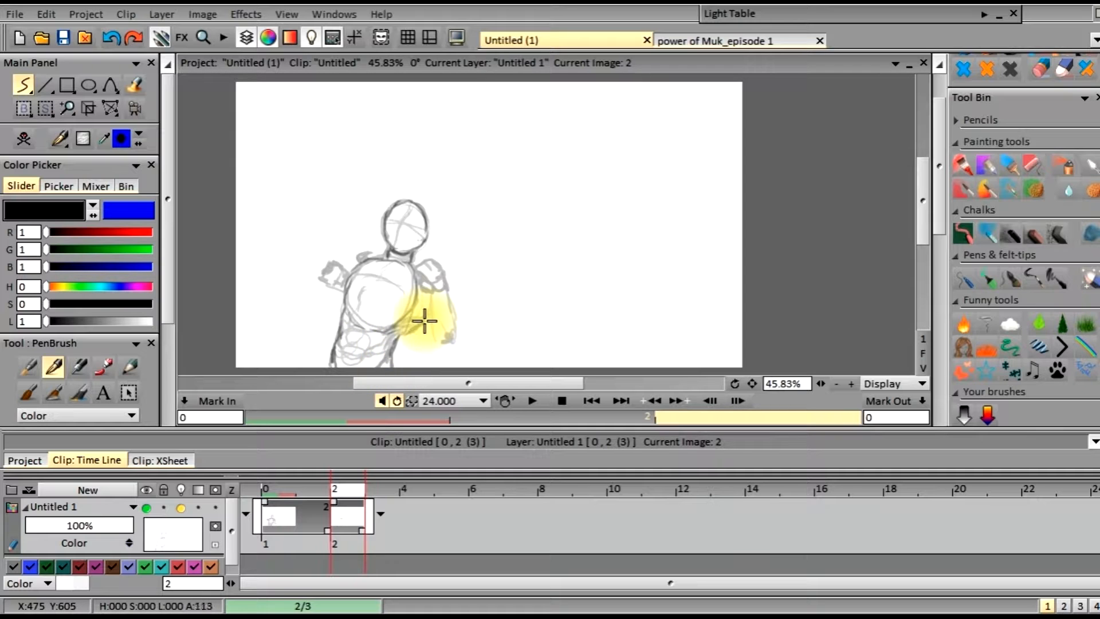
{"action": "mouse_move", "coordinate": [415, 266]}
{"action": "left_mouse_down"}
{"action": "mouse_move", "coordinate": [367, 332]}
{"action": "mouse_move", "coordinate": [334, 313]}
{"action": "mouse_move", "coordinate": [396, 321]}
{"action": "mouse_move", "coordinate": [393, 266]}
{"action": "left_mouse_up"}
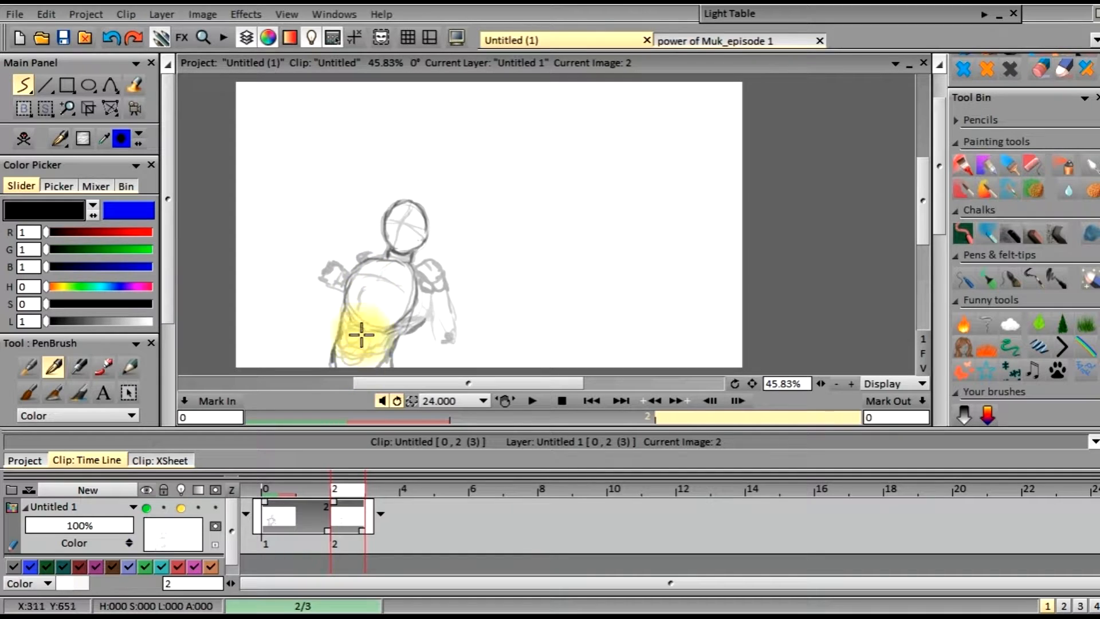
{"action": "mouse_move", "coordinate": [348, 305]}
{"action": "left_mouse_down"}
{"action": "mouse_move", "coordinate": [333, 364]}
{"action": "mouse_move", "coordinate": [365, 297]}
{"action": "left_mouse_up"}
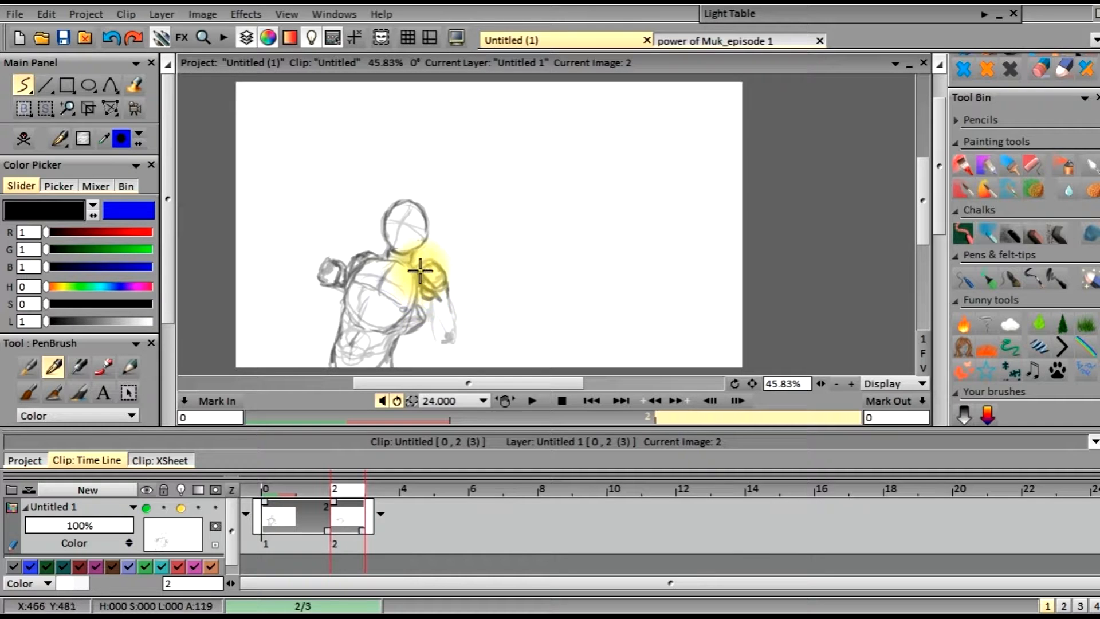
- Sketch the lowered forearm on the frame 2 drawing and add the centre guide line to the face
{"action": "left_click_drag", "start_coordinate": [447, 356], "coordinate": [455, 350]}
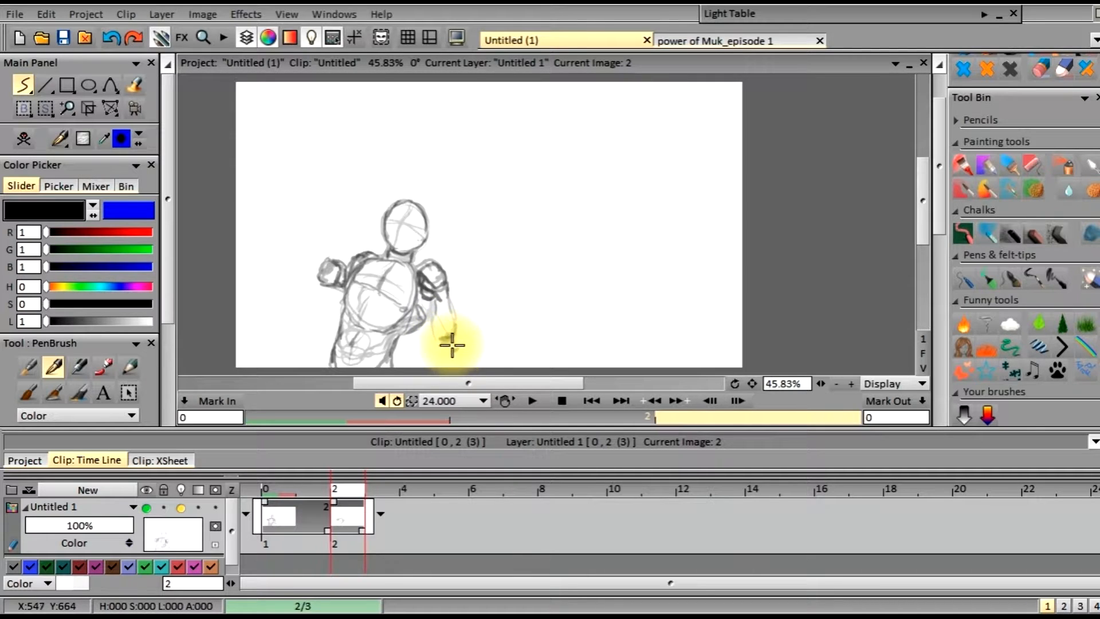
{"action": "left_click", "coordinate": [58, 139]}
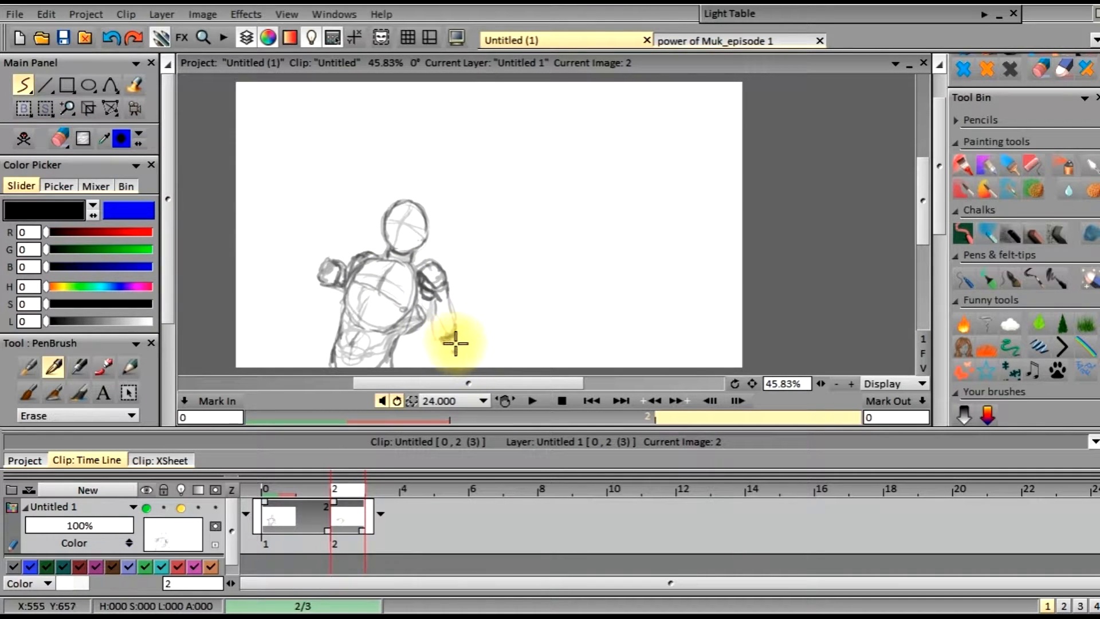
{"action": "left_click", "coordinate": [61, 138]}
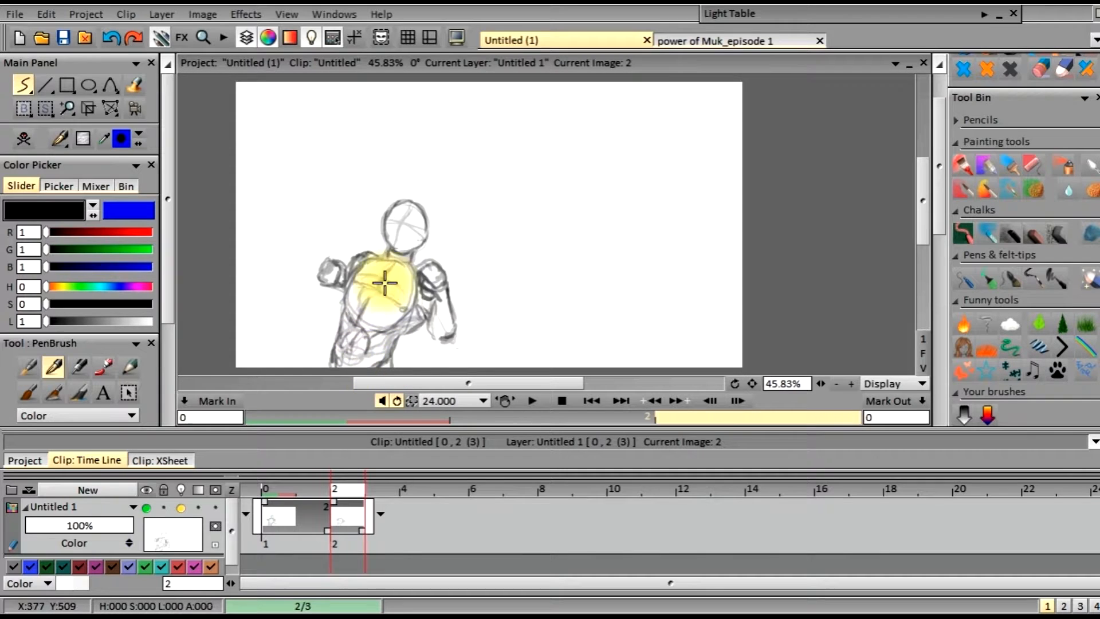
{"action": "mouse_move", "coordinate": [411, 211]}
{"action": "left_mouse_down"}
{"action": "mouse_move", "coordinate": [397, 246]}
{"action": "mouse_move", "coordinate": [408, 213]}
{"action": "mouse_move", "coordinate": [401, 246]}
{"action": "mouse_move", "coordinate": [391, 231]}
{"action": "mouse_move", "coordinate": [420, 231]}
{"action": "mouse_move", "coordinate": [385, 227]}
{"action": "mouse_move", "coordinate": [407, 224]}
{"action": "left_mouse_up"}
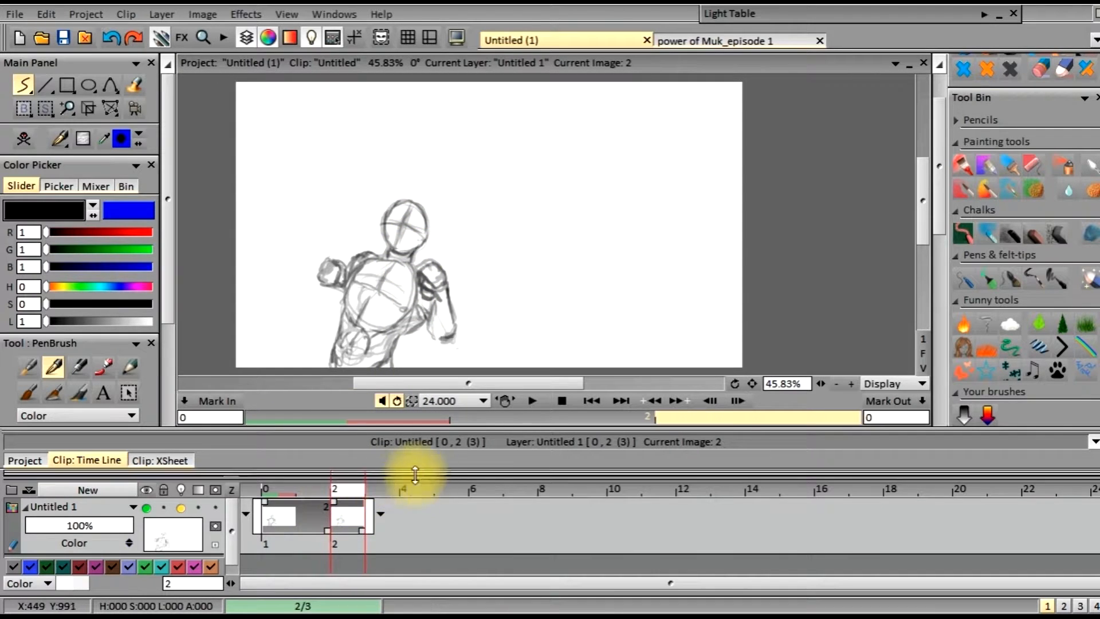
- Create a new drawing at frame 4 and sketch the head, face guides, neck and a short vertical mark above the head
{"action": "left_click", "coordinate": [414, 492]}
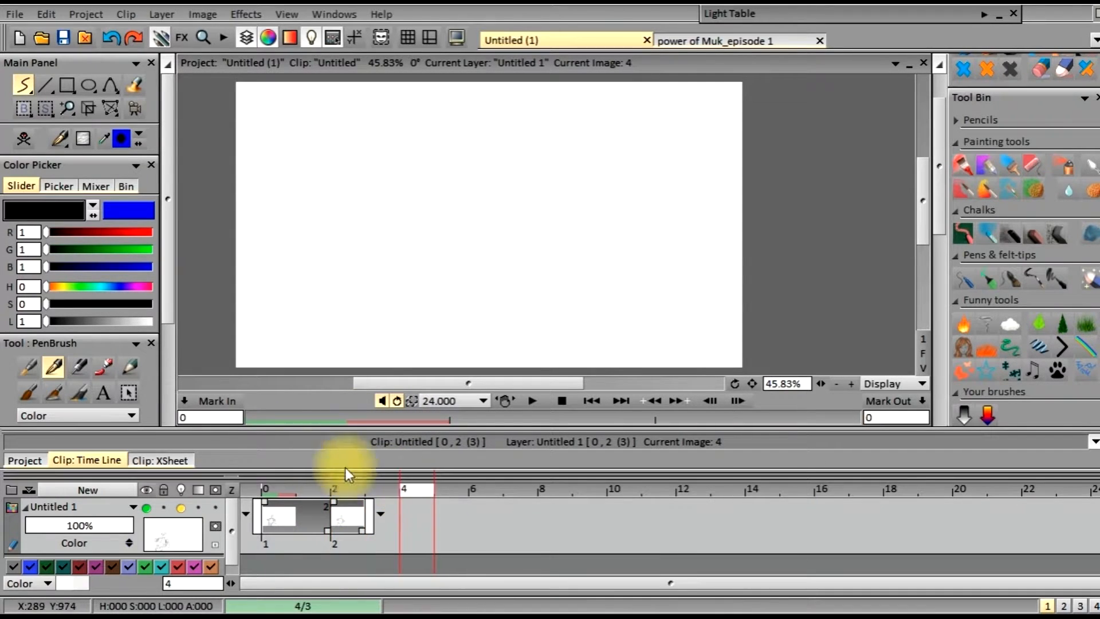
{"action": "left_click", "coordinate": [376, 284]}
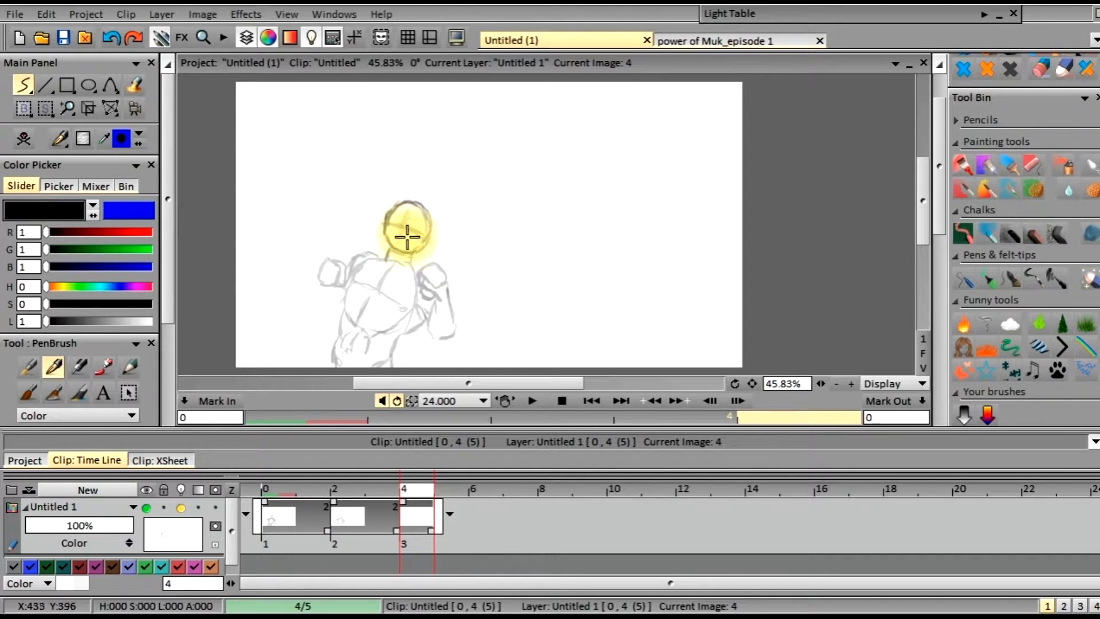
{"action": "left_click_drag", "start_coordinate": [415, 210], "coordinate": [402, 247]}
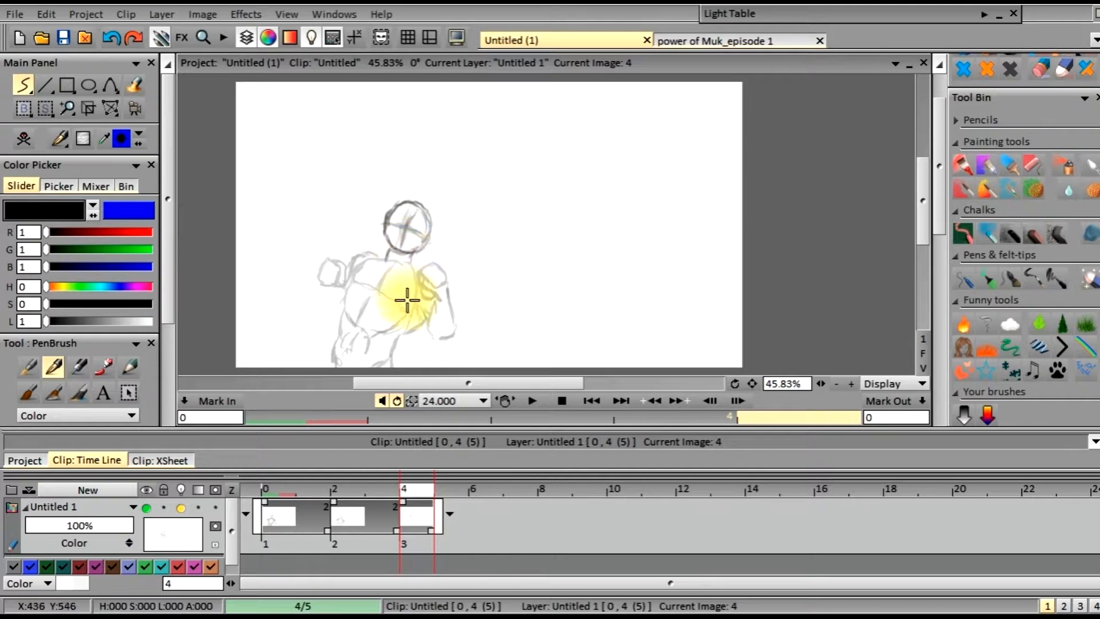
{"action": "left_click_drag", "start_coordinate": [416, 210], "coordinate": [402, 246]}
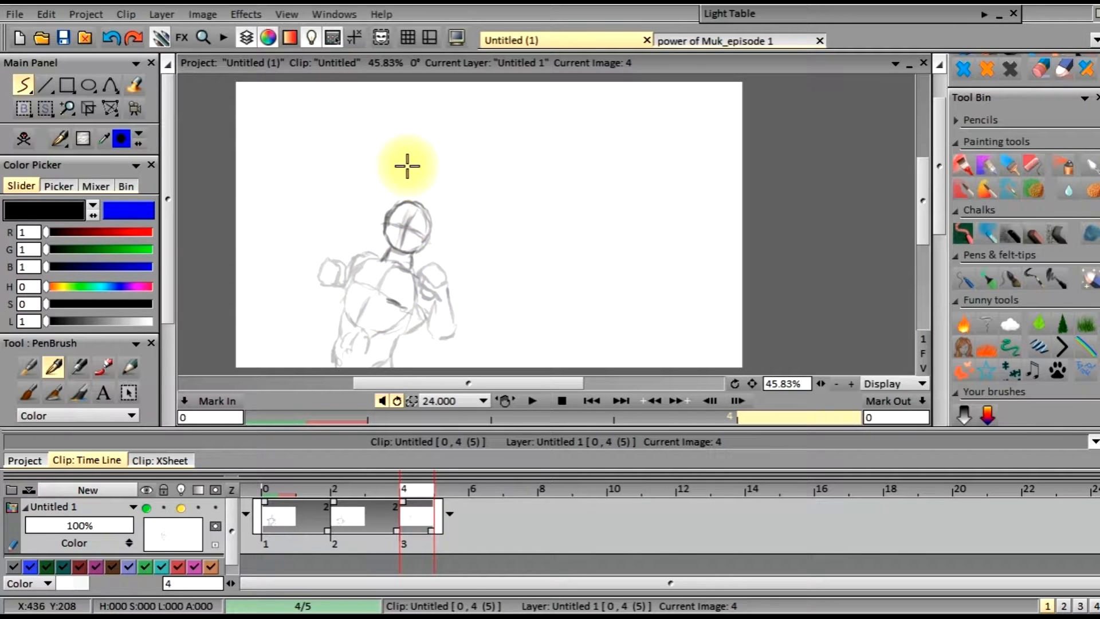
{"action": "left_click_drag", "start_coordinate": [406, 164], "coordinate": [406, 184]}
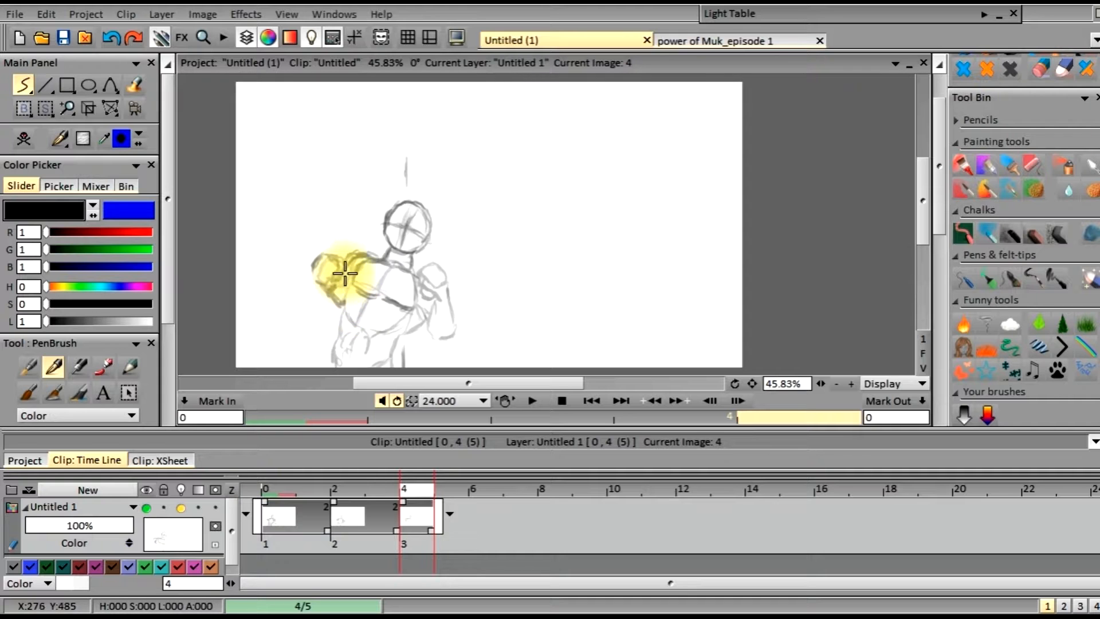
- Sketch the fist and bent forearm on the figure's right-hand side and complete the chest outline on the frame 4 drawing
{"action": "left_click_drag", "start_coordinate": [438, 313], "coordinate": [439, 269]}
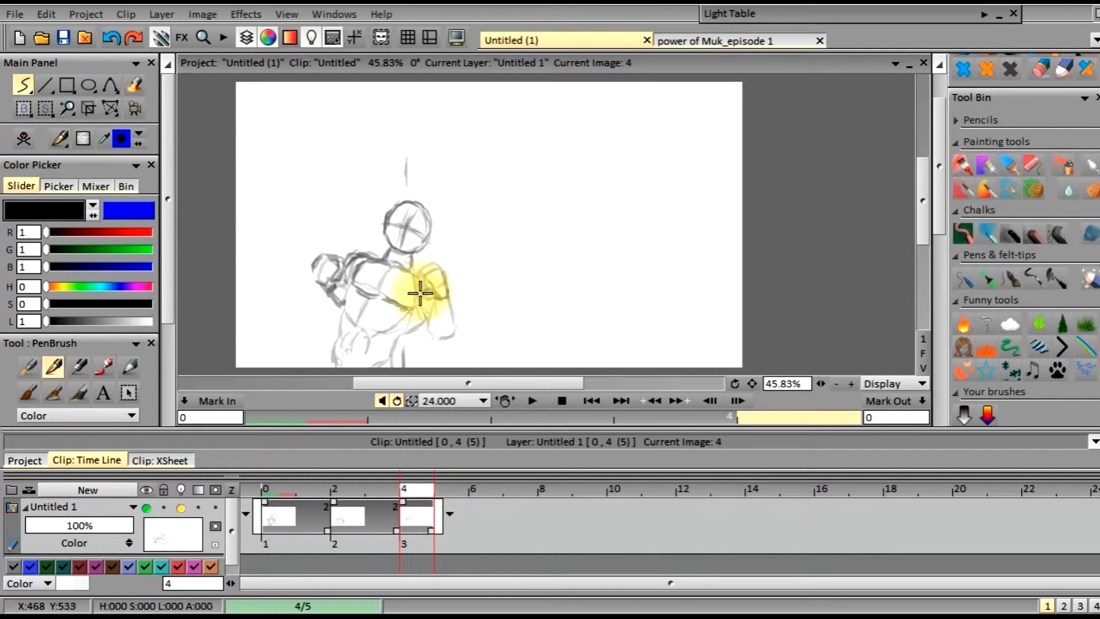
{"action": "mouse_move", "coordinate": [431, 298]}
{"action": "left_mouse_down"}
{"action": "mouse_move", "coordinate": [432, 278]}
{"action": "mouse_move", "coordinate": [437, 319]}
{"action": "mouse_move", "coordinate": [441, 290]}
{"action": "mouse_move", "coordinate": [457, 317]}
{"action": "left_mouse_up"}
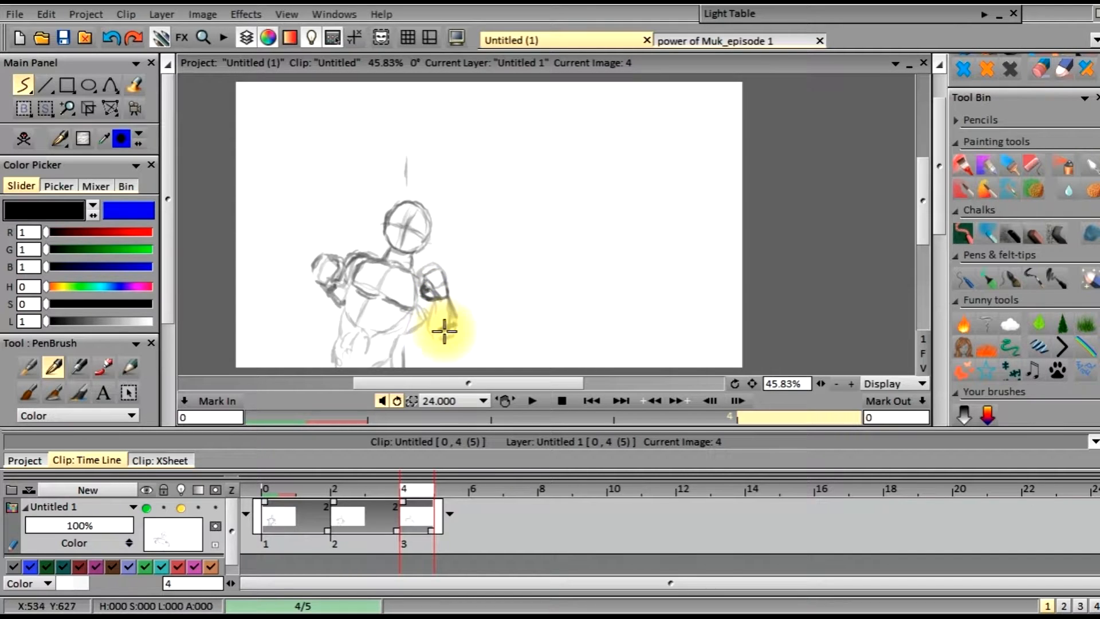
{"action": "left_click_drag", "start_coordinate": [430, 332], "coordinate": [410, 328]}
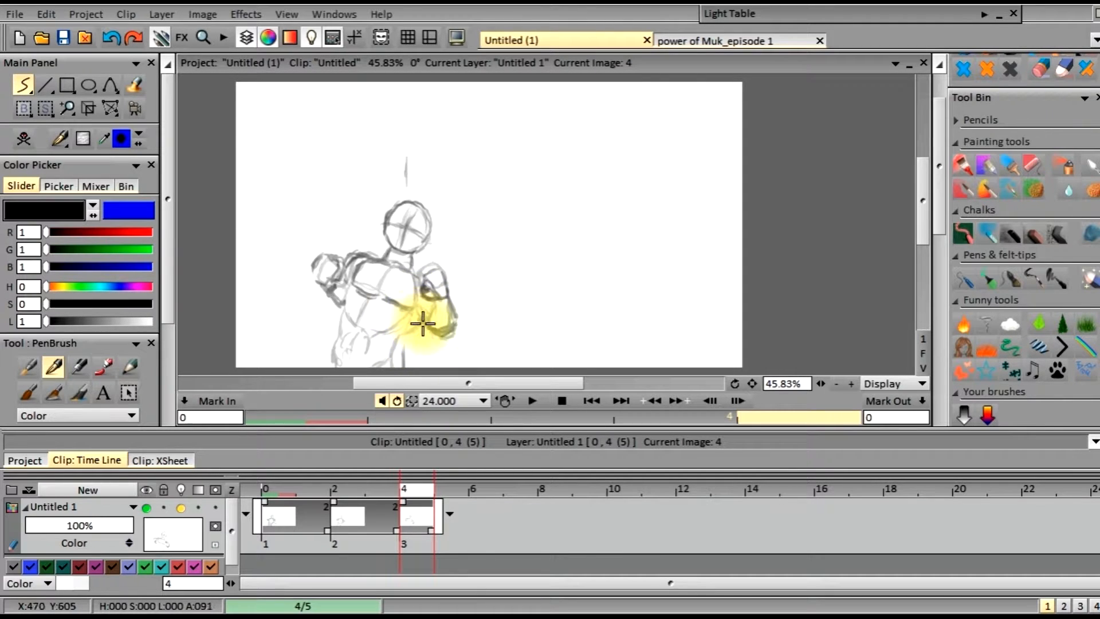
{"action": "left_click_drag", "start_coordinate": [414, 268], "coordinate": [418, 283]}
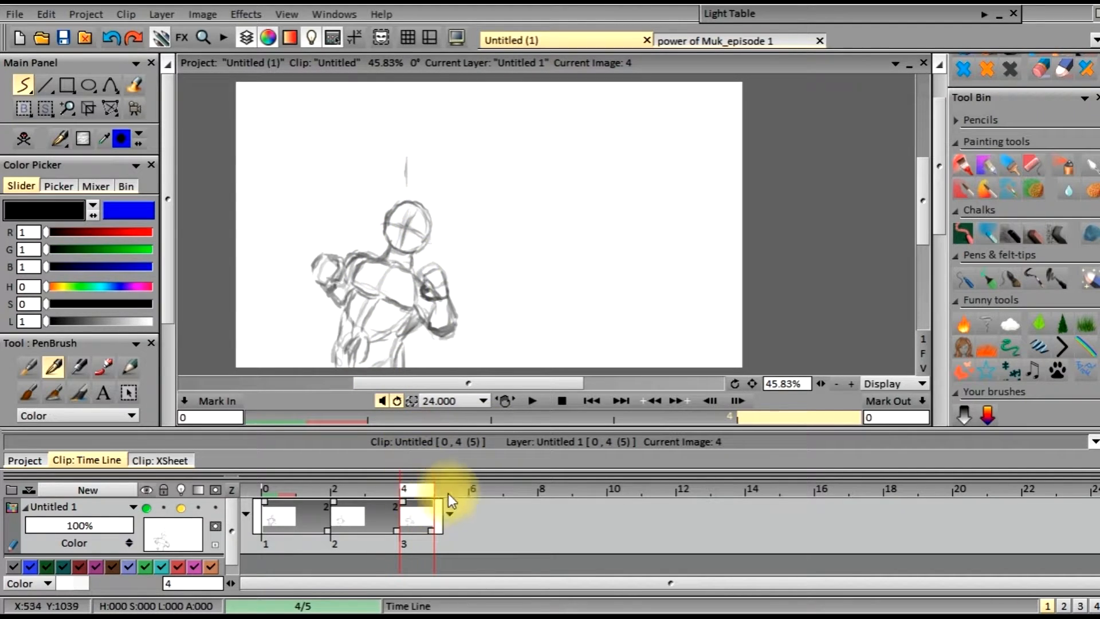
- Open the Light Table at frame 6, try the second previous drawing's display and opacity, and leave only the first previous drawing on
{"action": "left_click", "coordinate": [478, 491]}
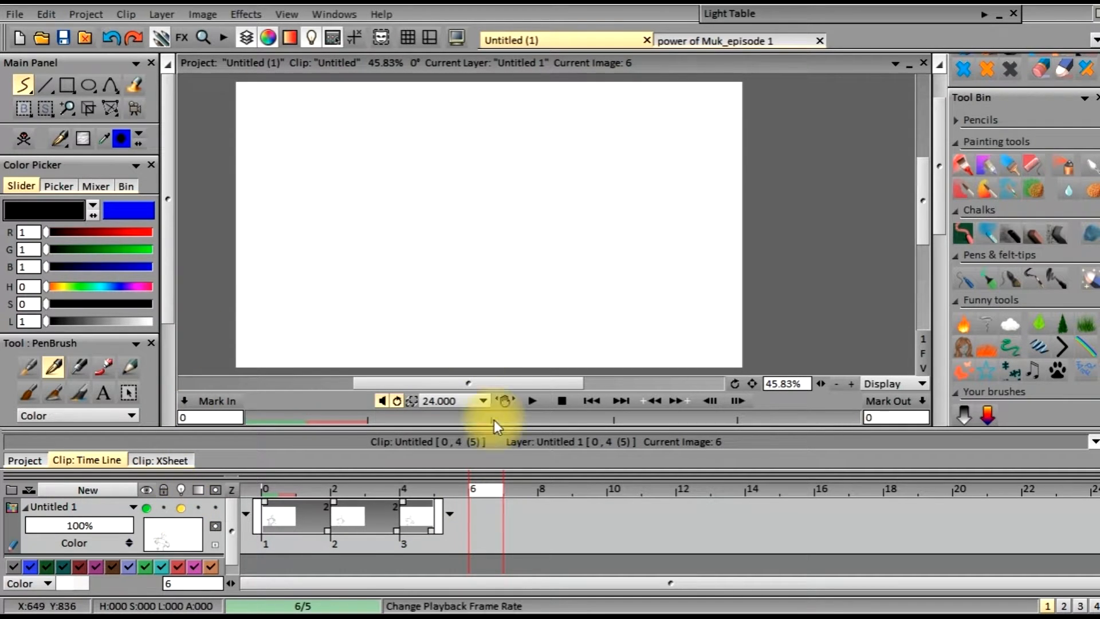
{"action": "left_click", "coordinate": [985, 15]}
{"action": "left_click", "coordinate": [843, 53]}
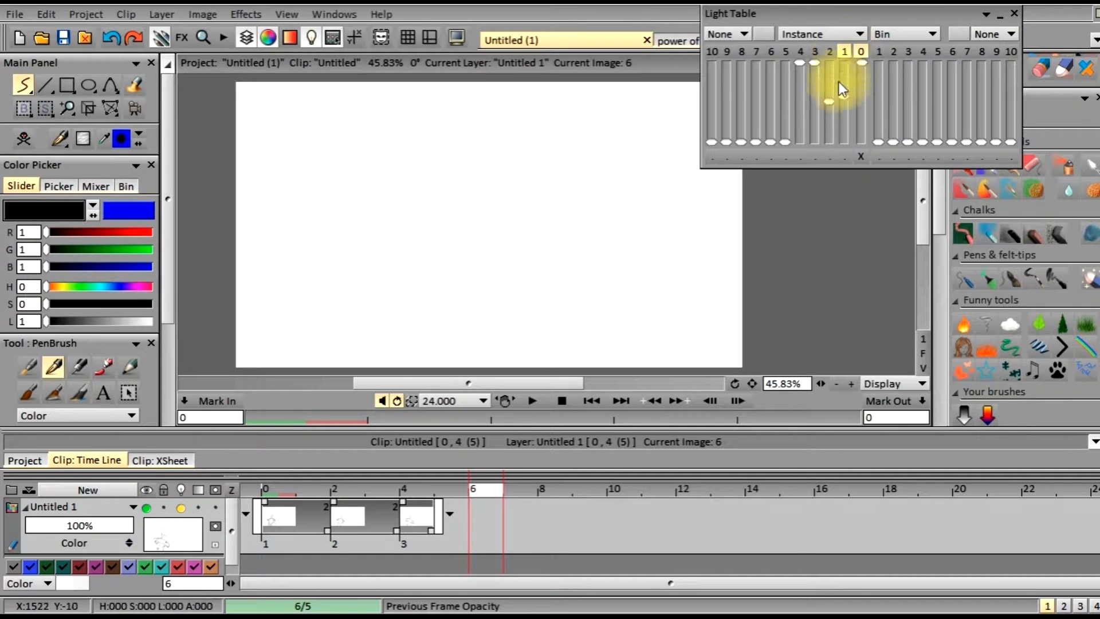
{"action": "left_click", "coordinate": [830, 52]}
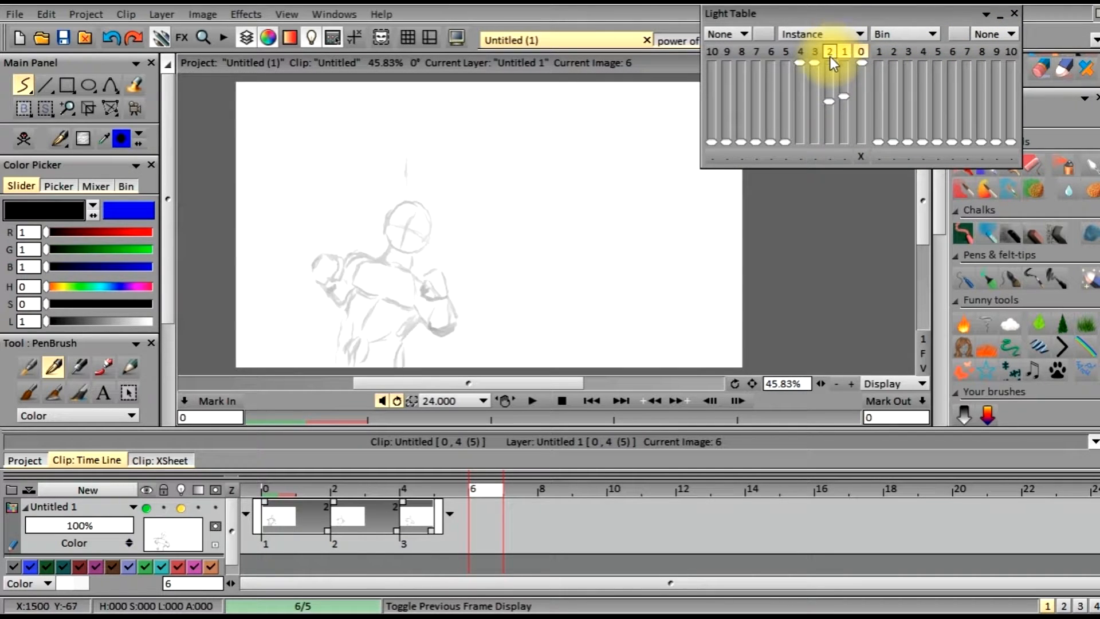
{"action": "left_click_drag", "start_coordinate": [834, 72], "coordinate": [828, 85]}
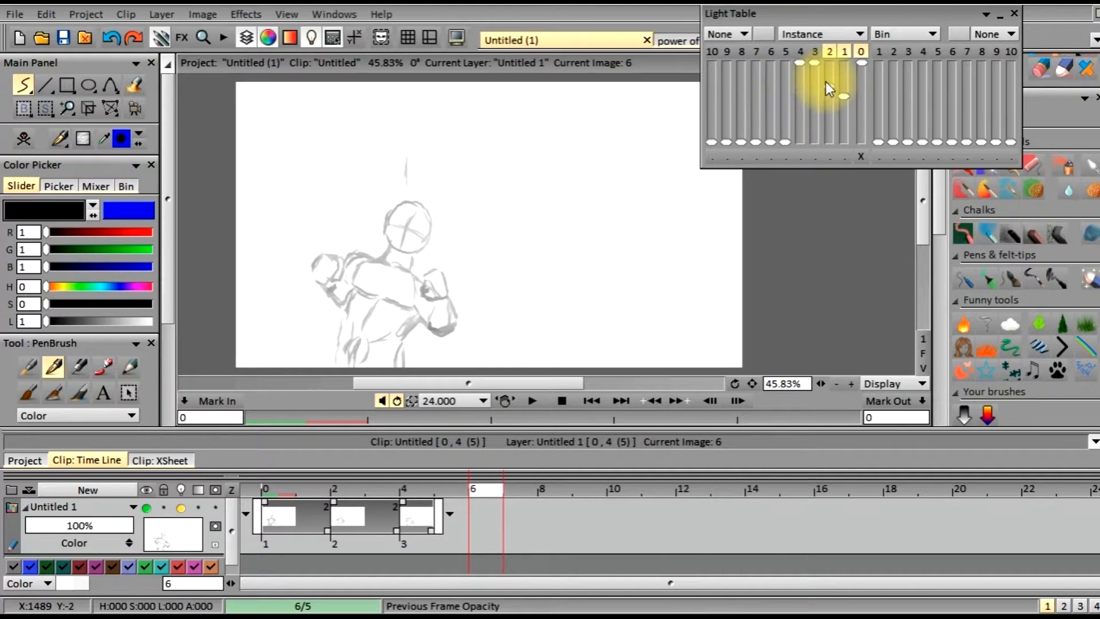
{"action": "left_click", "coordinate": [829, 51]}
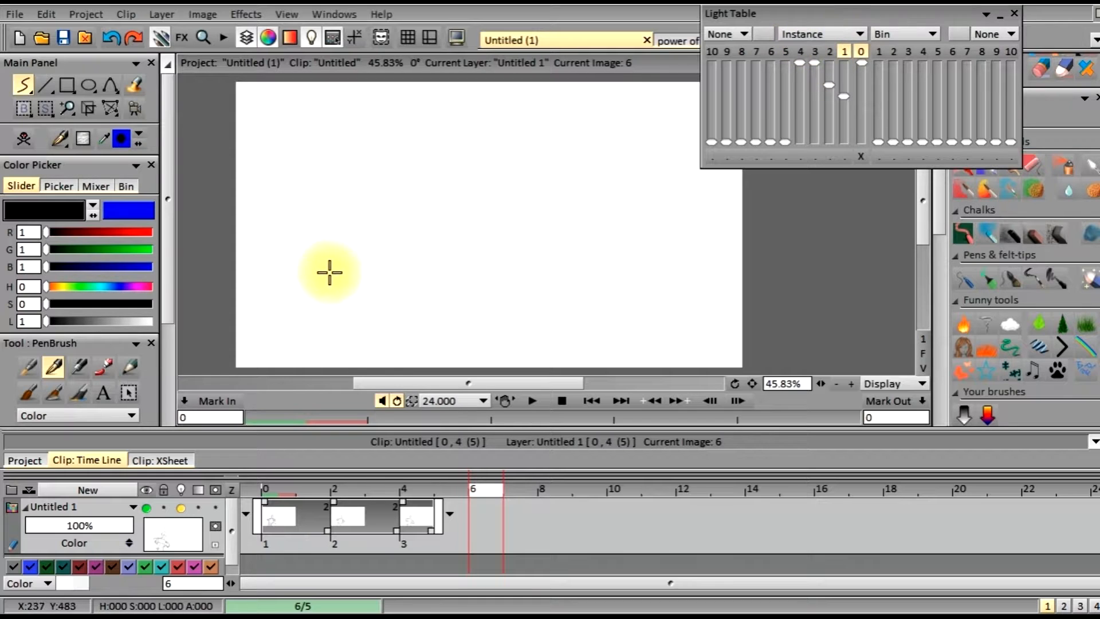
- Create a new drawing at frame 6 and sketch the mark above the head, the head with face guides, both arms and the torso
{"action": "left_click", "coordinate": [386, 314]}
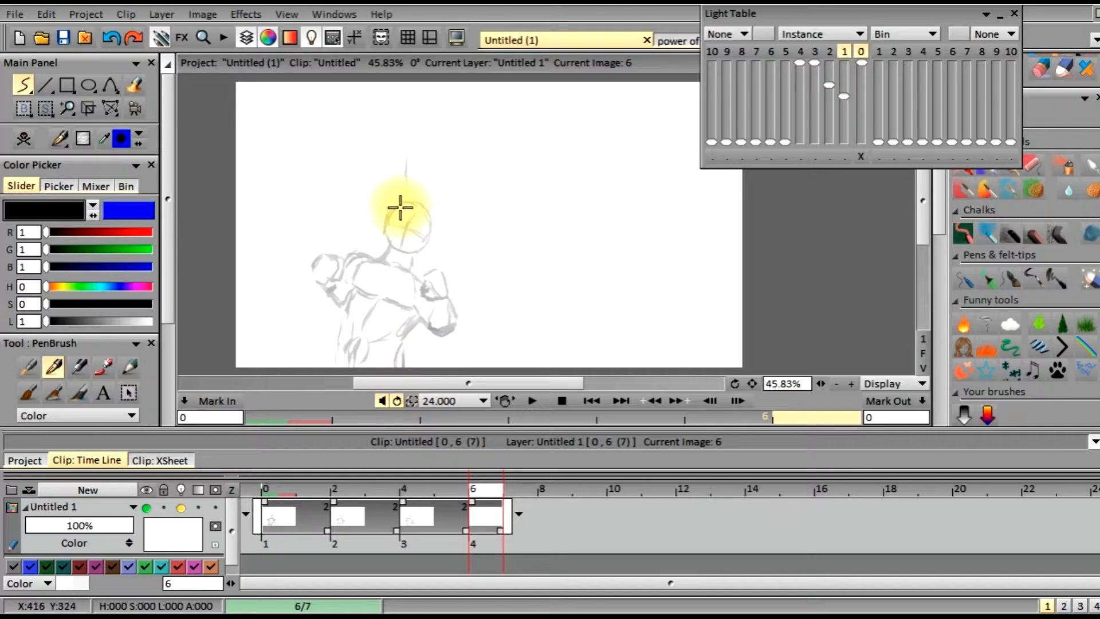
{"action": "left_click_drag", "start_coordinate": [408, 161], "coordinate": [408, 187]}
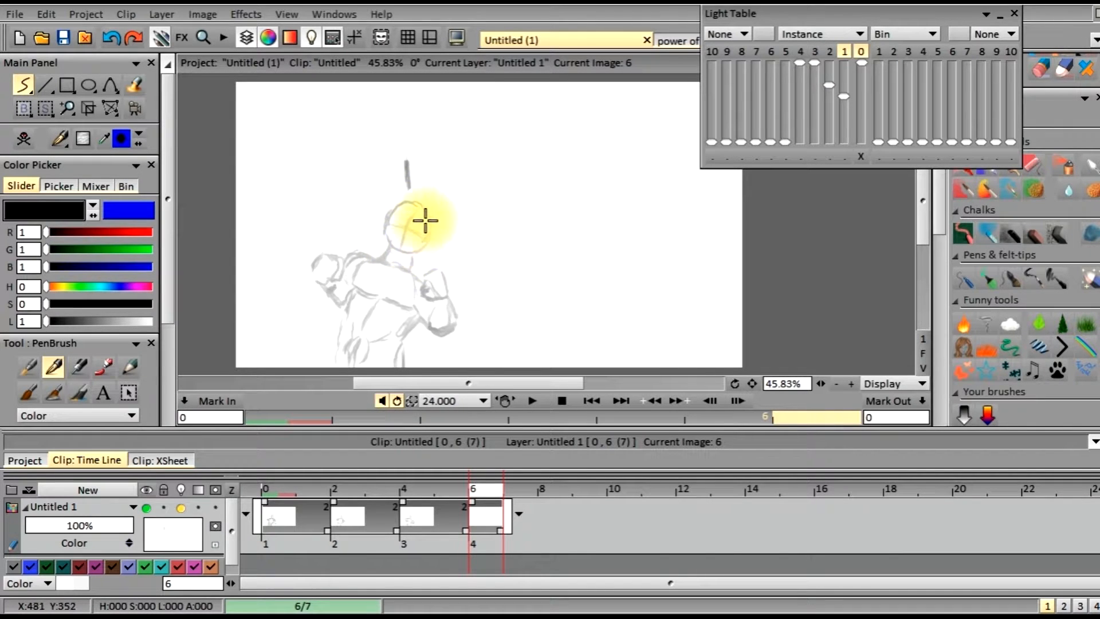
{"action": "mouse_move", "coordinate": [404, 208]}
{"action": "left_mouse_down"}
{"action": "mouse_move", "coordinate": [387, 227]}
{"action": "mouse_move", "coordinate": [404, 254]}
{"action": "mouse_move", "coordinate": [427, 246]}
{"action": "mouse_move", "coordinate": [428, 215]}
{"action": "left_mouse_up"}
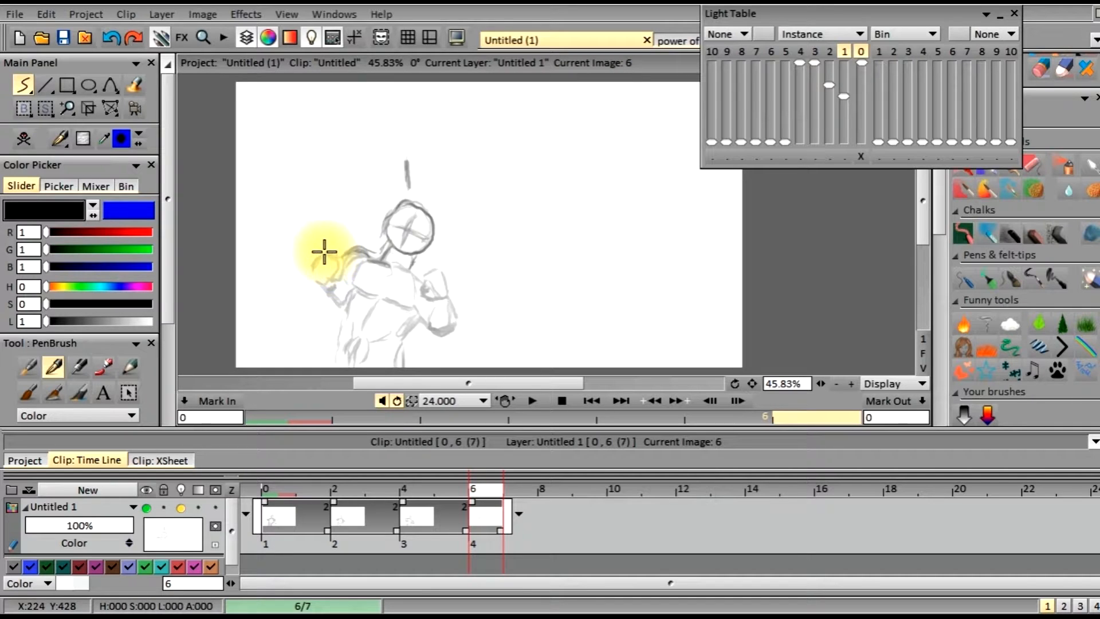
{"action": "left_click_drag", "start_coordinate": [315, 250], "coordinate": [307, 281]}
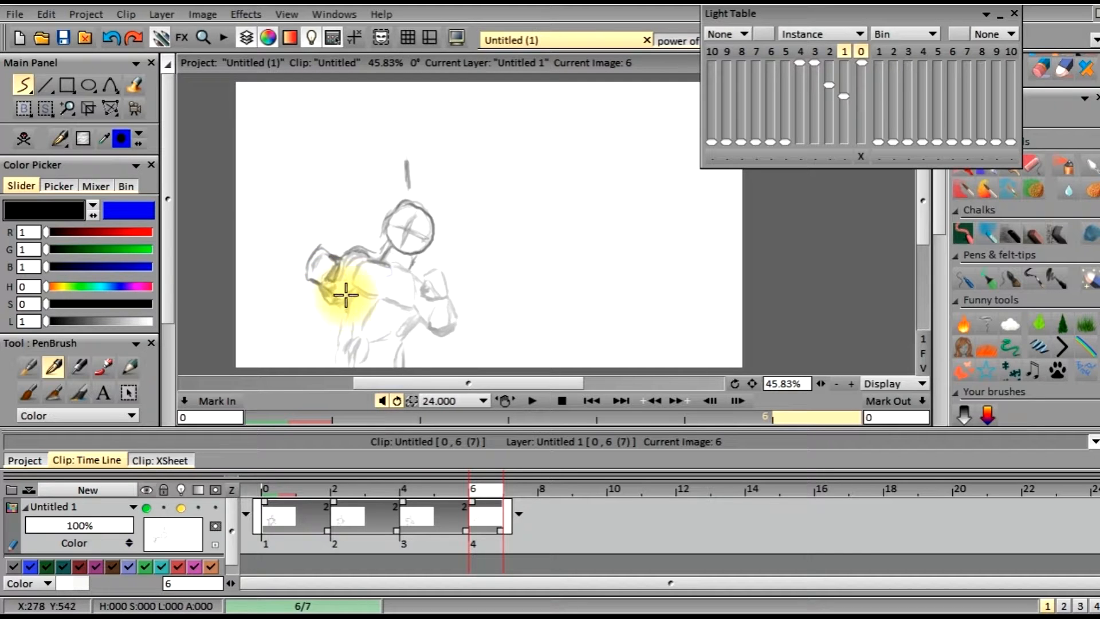
{"action": "mouse_move", "coordinate": [335, 281]}
{"action": "left_mouse_down"}
{"action": "mouse_move", "coordinate": [341, 289]}
{"action": "mouse_move", "coordinate": [343, 268]}
{"action": "left_mouse_up"}
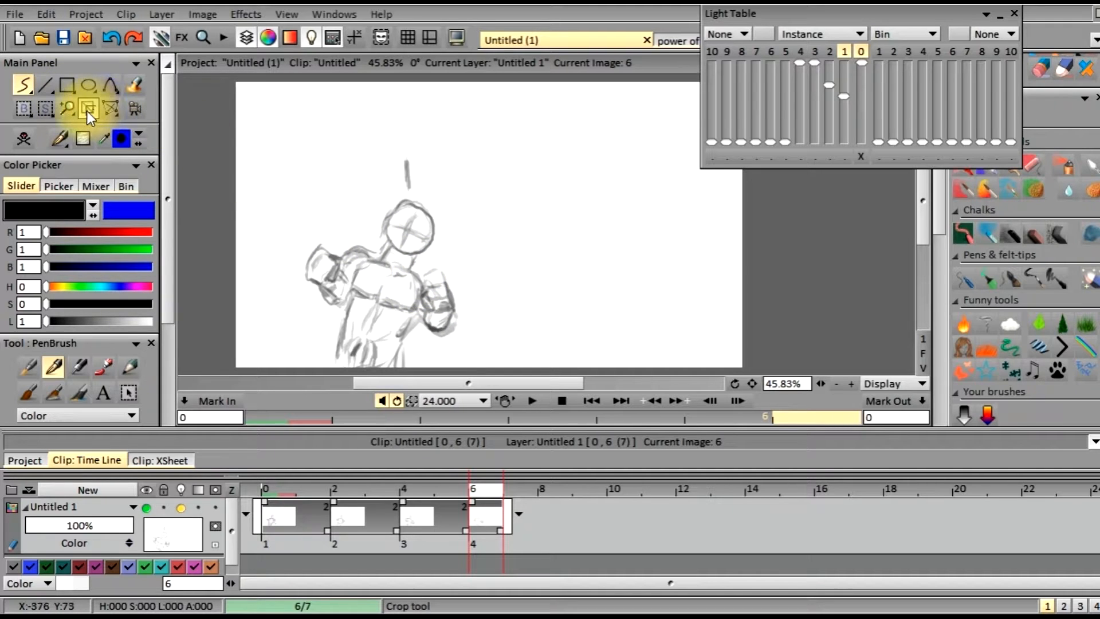
- Select the fist on the figure's right-hand side with a freehand selection, adjust it with the Transform tool and return to freehand drawing
{"action": "left_click", "coordinate": [45, 109]}
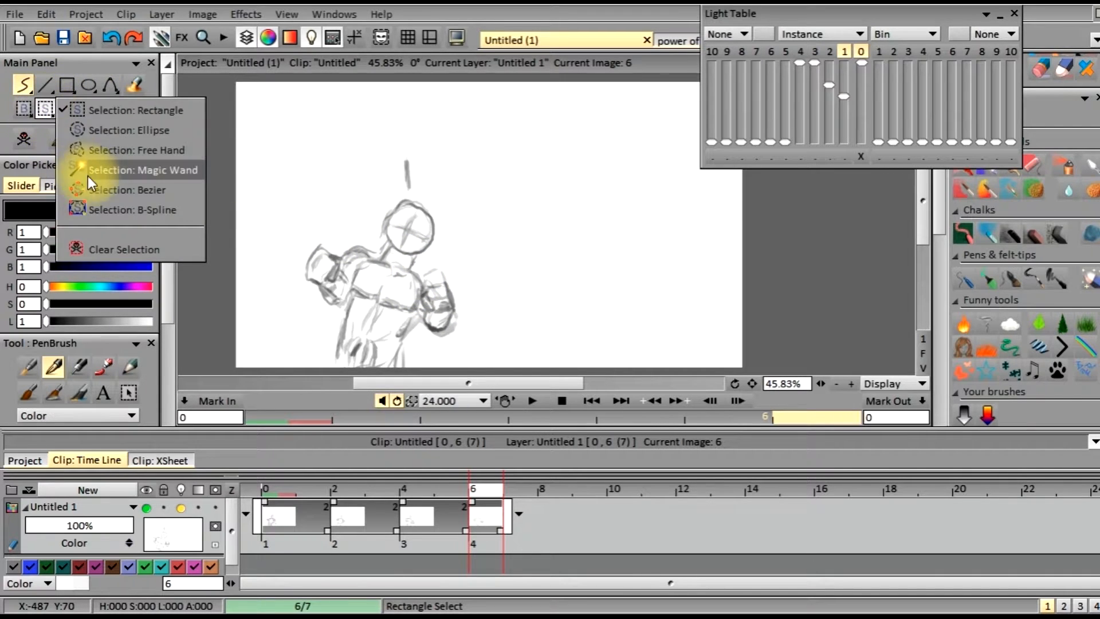
{"action": "left_click", "coordinate": [90, 151]}
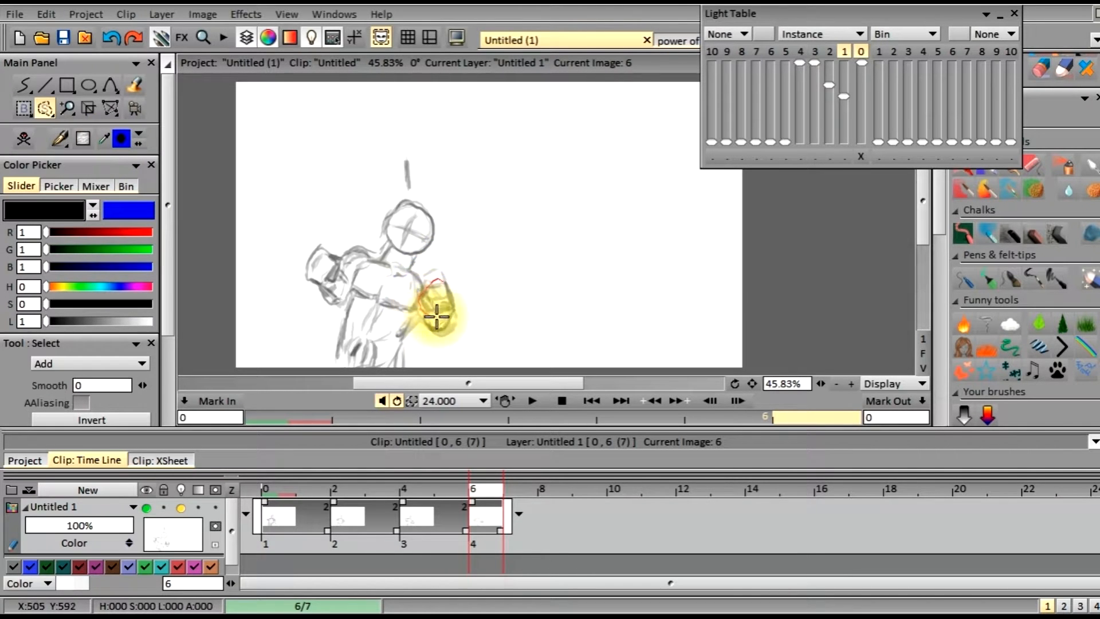
{"action": "left_click_drag", "start_coordinate": [460, 298], "coordinate": [459, 300]}
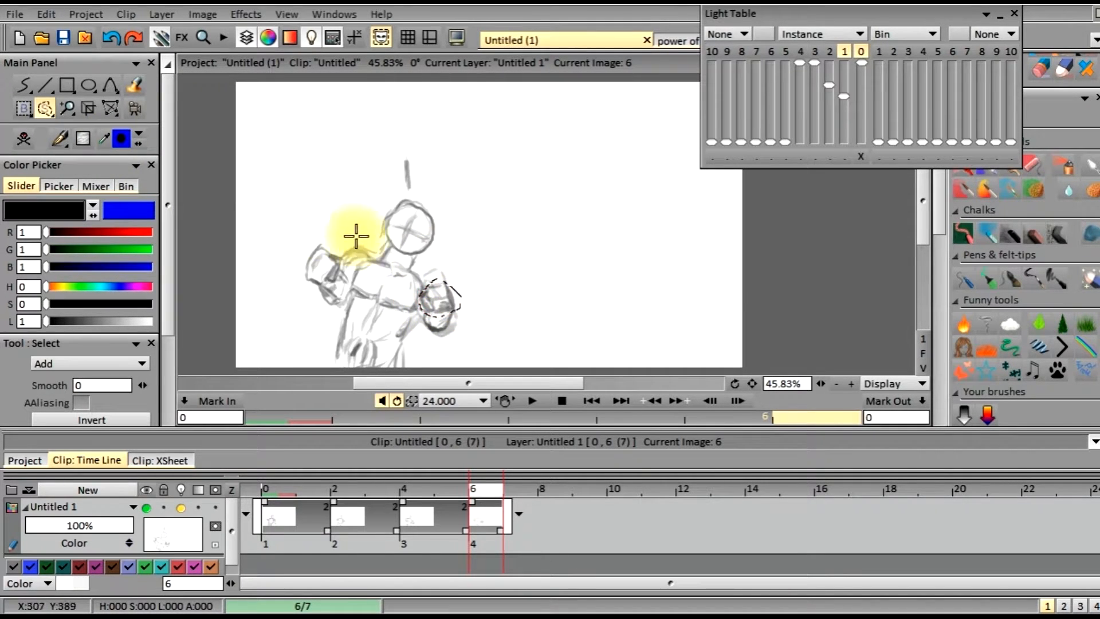
{"action": "left_click", "coordinate": [110, 107]}
{"action": "left_click", "coordinate": [120, 116]}
{"action": "left_click", "coordinate": [172, 127]}
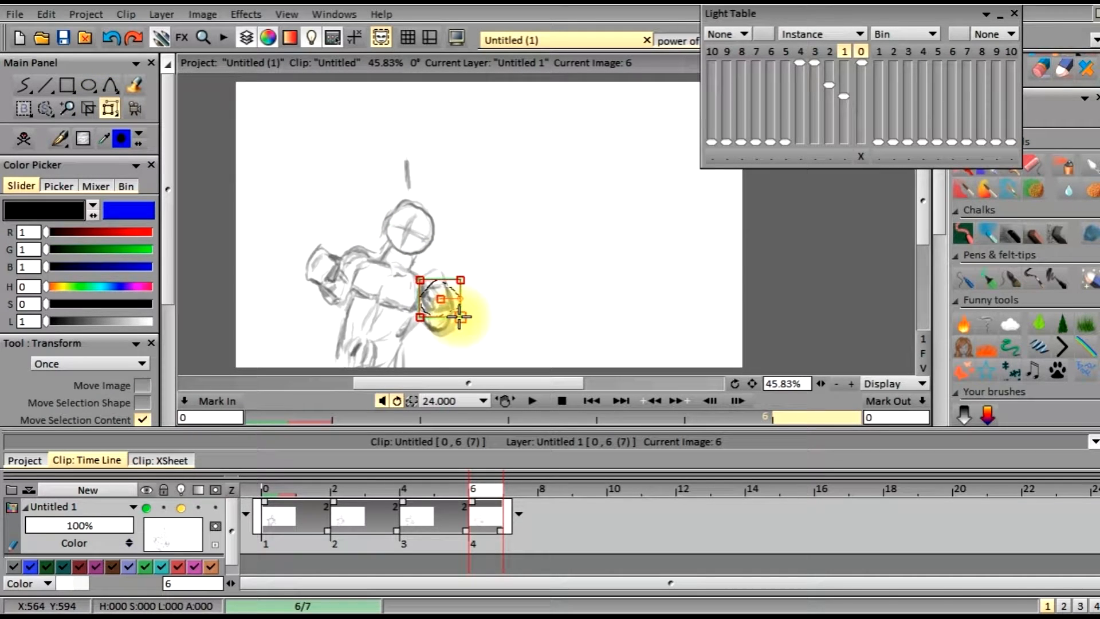
{"action": "mouse_move", "coordinate": [167, 183]}
{"action": "left_mouse_down"}
{"action": "mouse_move", "coordinate": [151, 382]}
{"action": "mouse_move", "coordinate": [183, 178]}
{"action": "left_mouse_up"}
{"action": "left_click", "coordinate": [124, 407]}
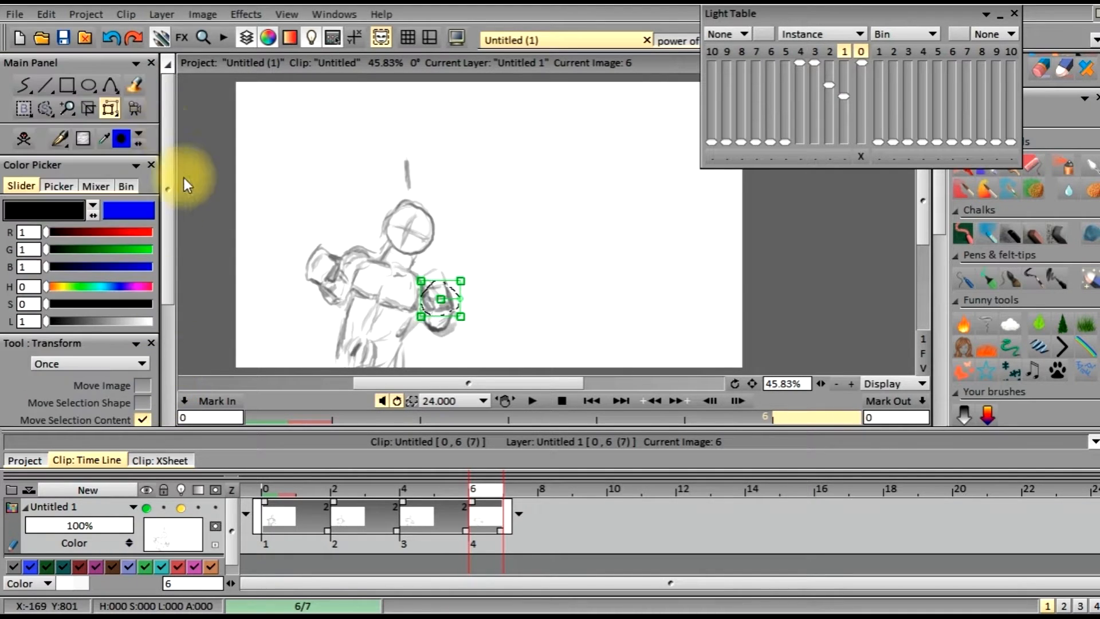
{"action": "left_click", "coordinate": [23, 86]}
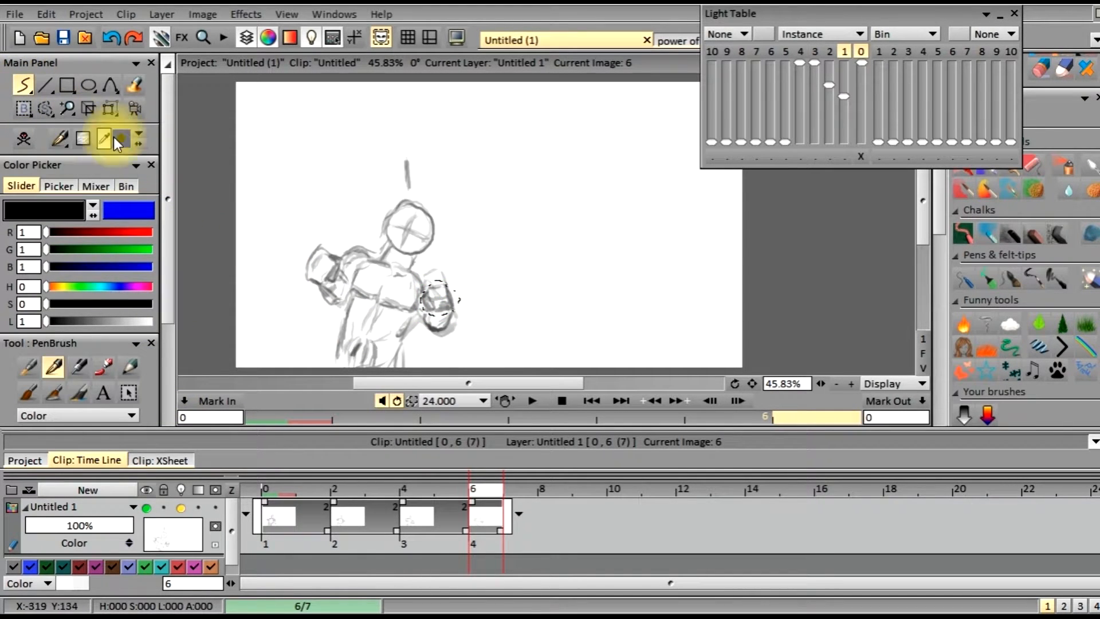
- Clear the selection around the fist and check the frame 6 drawing against the neighbouring frames on the timeline
{"action": "left_click", "coordinate": [40, 110]}
{"action": "left_click", "coordinate": [95, 250]}
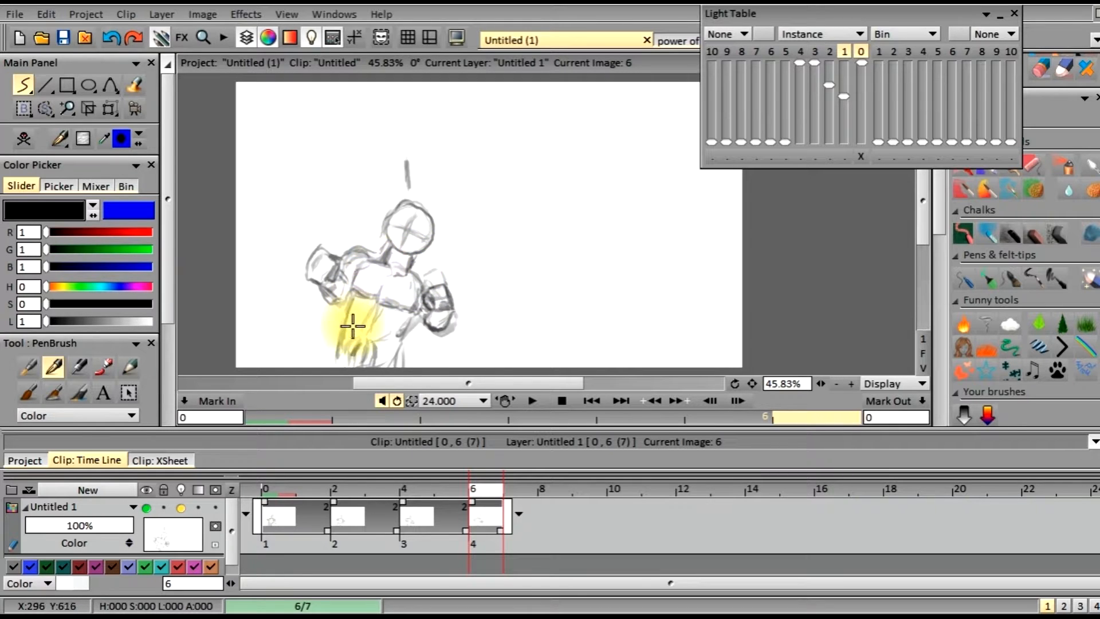
{"action": "mouse_move", "coordinate": [489, 493]}
{"action": "left_mouse_down"}
{"action": "mouse_move", "coordinate": [295, 542]}
{"action": "mouse_move", "coordinate": [448, 518]}
{"action": "mouse_move", "coordinate": [283, 541]}
{"action": "mouse_move", "coordinate": [490, 518]}
{"action": "mouse_move", "coordinate": [419, 506]}
{"action": "mouse_move", "coordinate": [279, 514]}
{"action": "mouse_move", "coordinate": [484, 509]}
{"action": "mouse_move", "coordinate": [423, 494]}
{"action": "mouse_move", "coordinate": [483, 503]}
{"action": "left_mouse_up"}
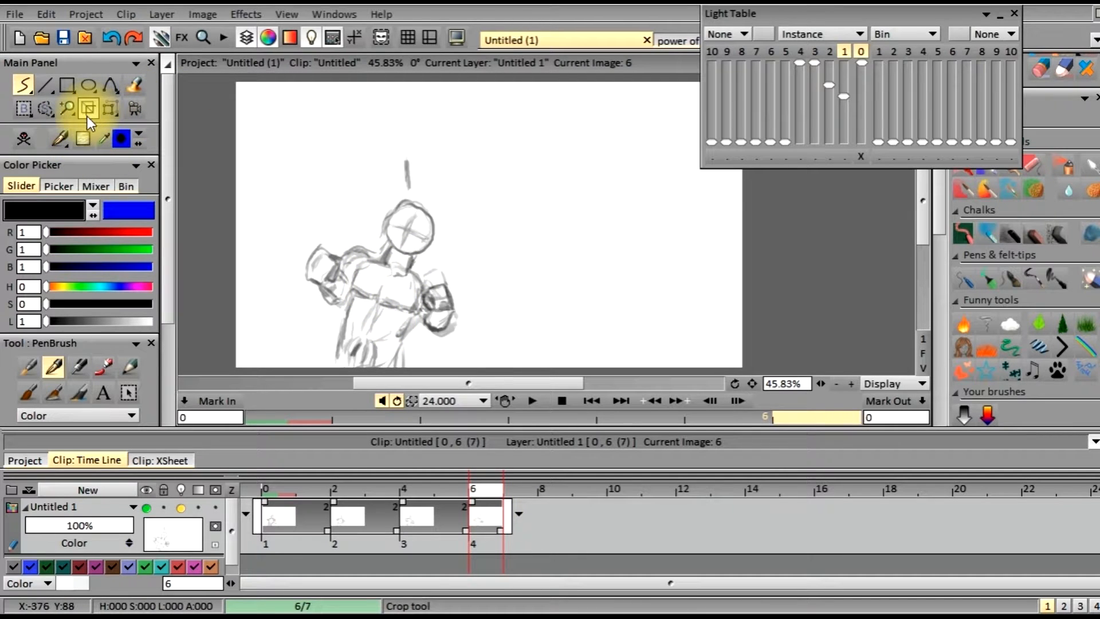
- Select the frame 6 chest freehand, shift it slightly up and left with the Transform tool, apply it and clear the selection
{"action": "left_click", "coordinate": [45, 109]}
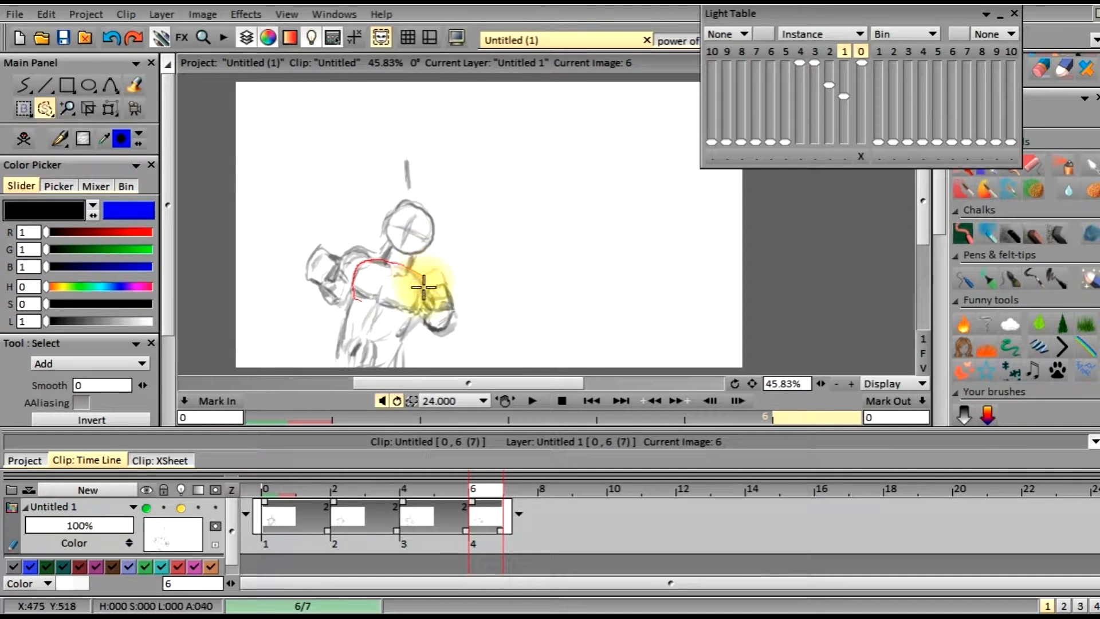
{"action": "left_click_drag", "start_coordinate": [416, 309], "coordinate": [356, 299]}
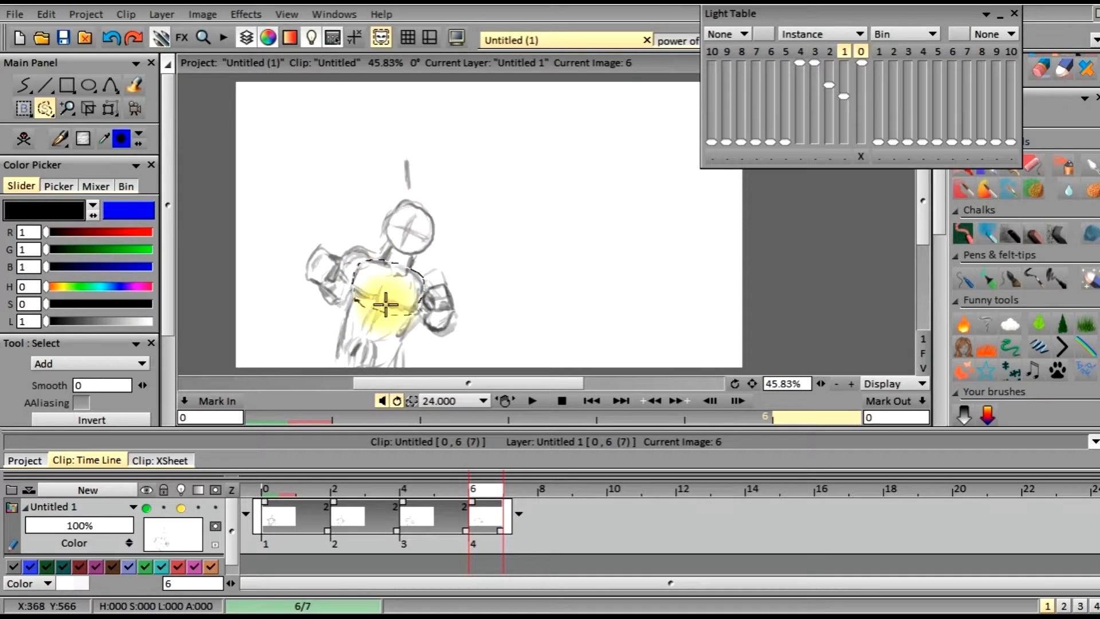
{"action": "left_click", "coordinate": [111, 109]}
{"action": "left_click", "coordinate": [350, 267]}
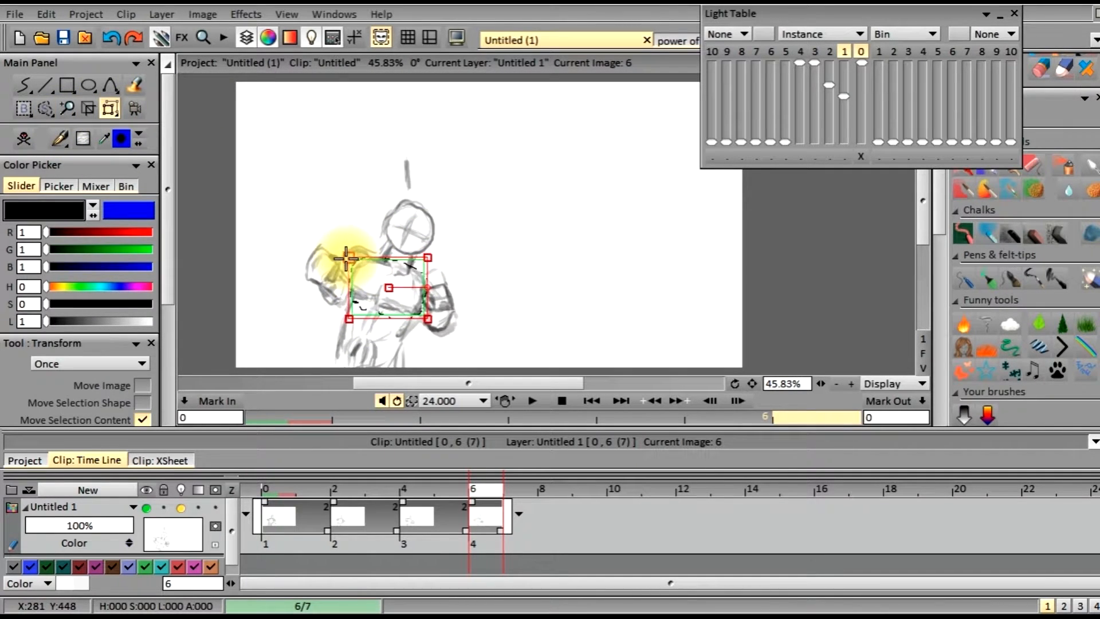
{"action": "left_click_drag", "start_coordinate": [390, 292], "coordinate": [387, 287]}
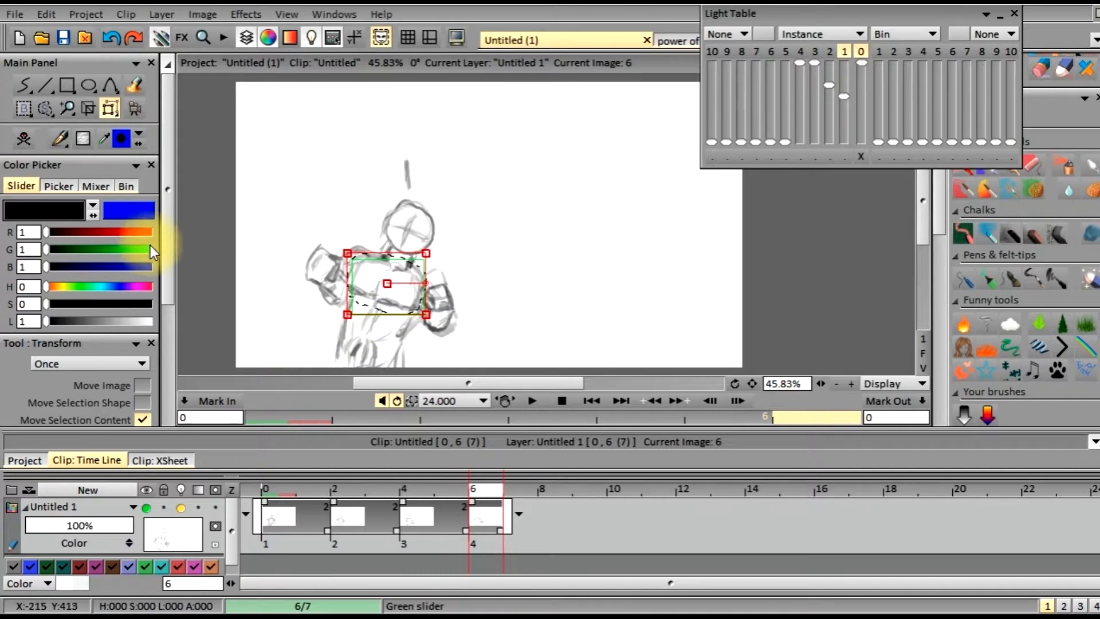
{"action": "scroll", "coordinate": [167, 252], "scroll_direction": "down", "scroll_amount": 1}
{"action": "mouse_move", "coordinate": [168, 252]}
{"action": "left_mouse_down"}
{"action": "mouse_move", "coordinate": [163, 418]}
{"action": "mouse_move", "coordinate": [177, 358]}
{"action": "mouse_move", "coordinate": [85, 163]}
{"action": "left_mouse_up"}
{"action": "left_click", "coordinate": [135, 407]}
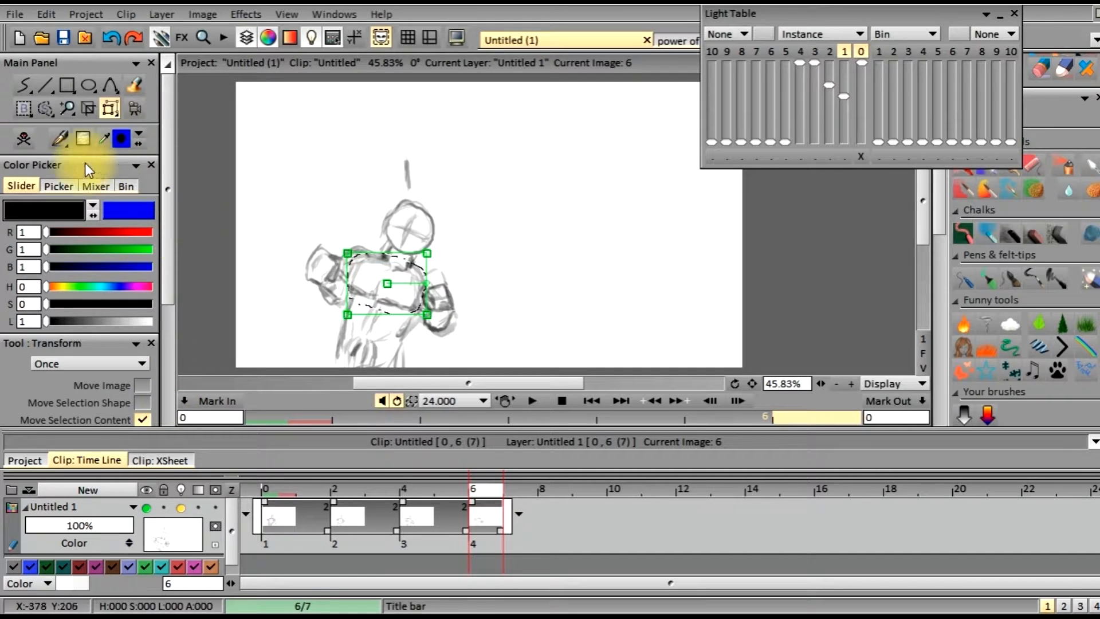
{"action": "left_click", "coordinate": [25, 85]}
{"action": "left_click", "coordinate": [47, 110]}
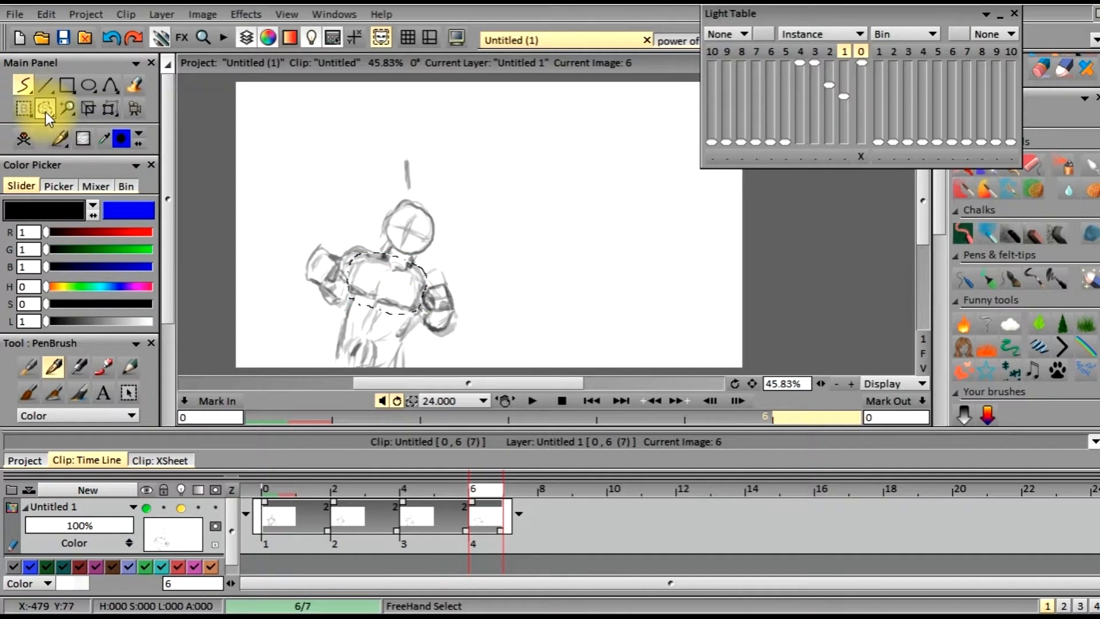
{"action": "right_click", "coordinate": [46, 112]}
{"action": "left_click", "coordinate": [102, 249]}
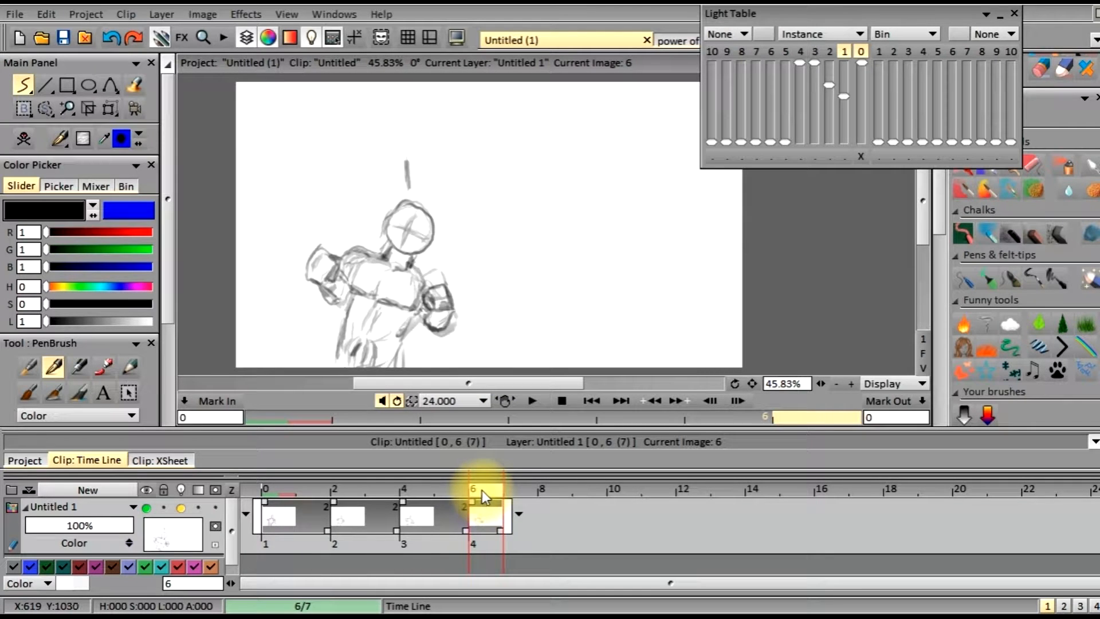
- Create a new drawing at frame 8 and trace the mark above the head and the head circle with its face guides
{"action": "mouse_move", "coordinate": [472, 496]}
{"action": "left_mouse_down"}
{"action": "mouse_move", "coordinate": [282, 506]}
{"action": "mouse_move", "coordinate": [484, 510]}
{"action": "mouse_move", "coordinate": [282, 523]}
{"action": "mouse_move", "coordinate": [488, 513]}
{"action": "mouse_move", "coordinate": [290, 535]}
{"action": "mouse_move", "coordinate": [508, 515]}
{"action": "mouse_move", "coordinate": [291, 534]}
{"action": "mouse_move", "coordinate": [487, 539]}
{"action": "mouse_move", "coordinate": [405, 525]}
{"action": "mouse_move", "coordinate": [290, 538]}
{"action": "mouse_move", "coordinate": [490, 531]}
{"action": "mouse_move", "coordinate": [535, 518]}
{"action": "mouse_move", "coordinate": [549, 486]}
{"action": "left_mouse_up"}
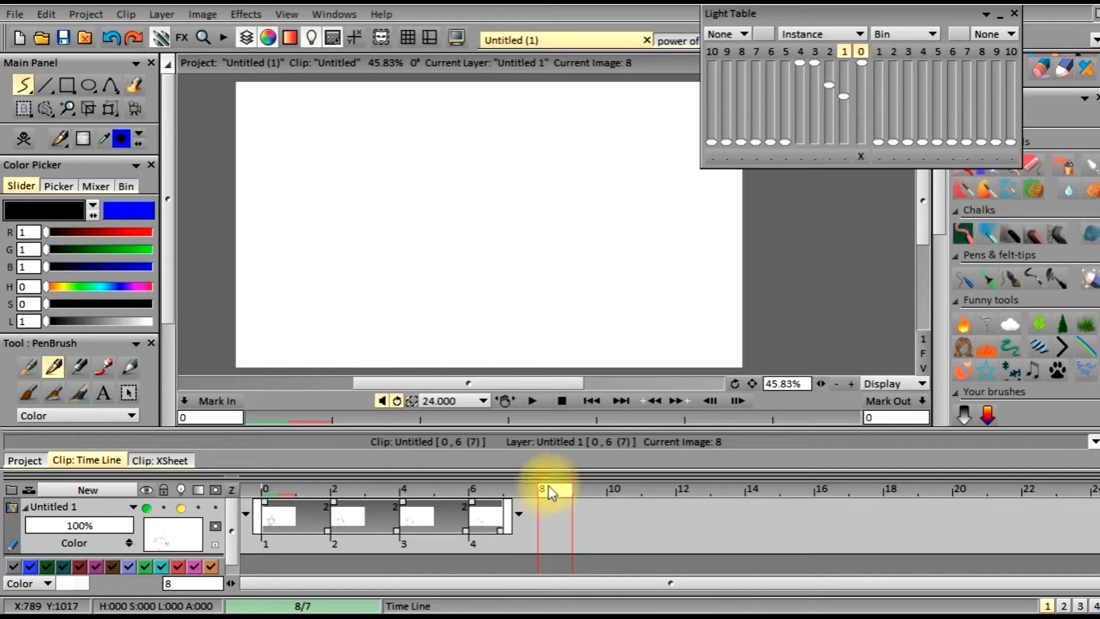
{"action": "left_click", "coordinate": [402, 308]}
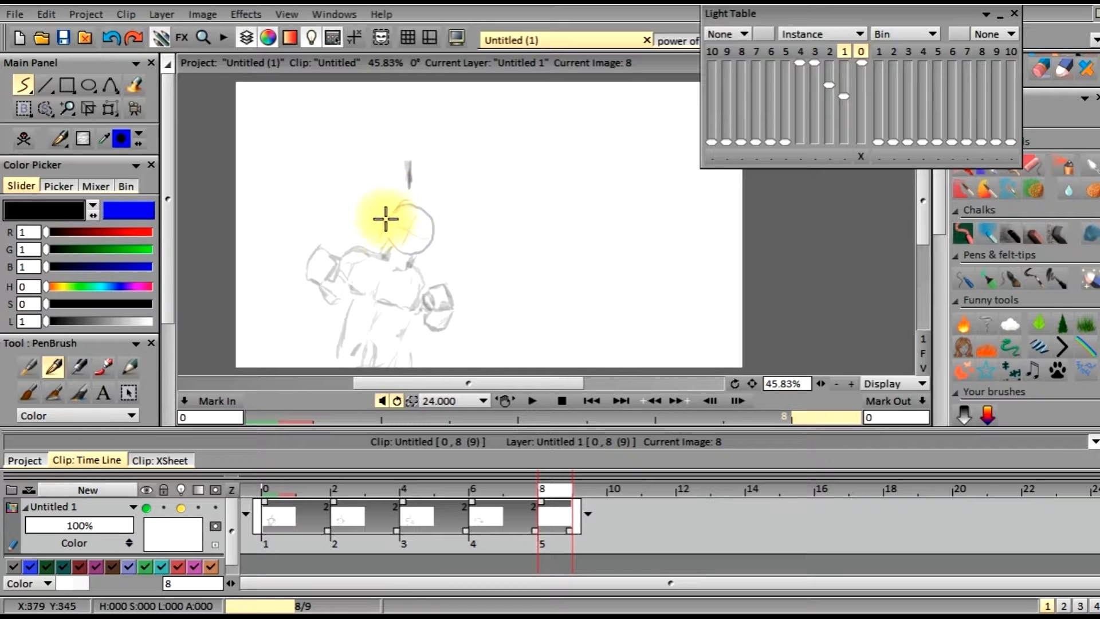
{"action": "mouse_move", "coordinate": [431, 232]}
{"action": "left_mouse_down"}
{"action": "mouse_move", "coordinate": [407, 197]}
{"action": "mouse_move", "coordinate": [393, 207]}
{"action": "left_mouse_up"}
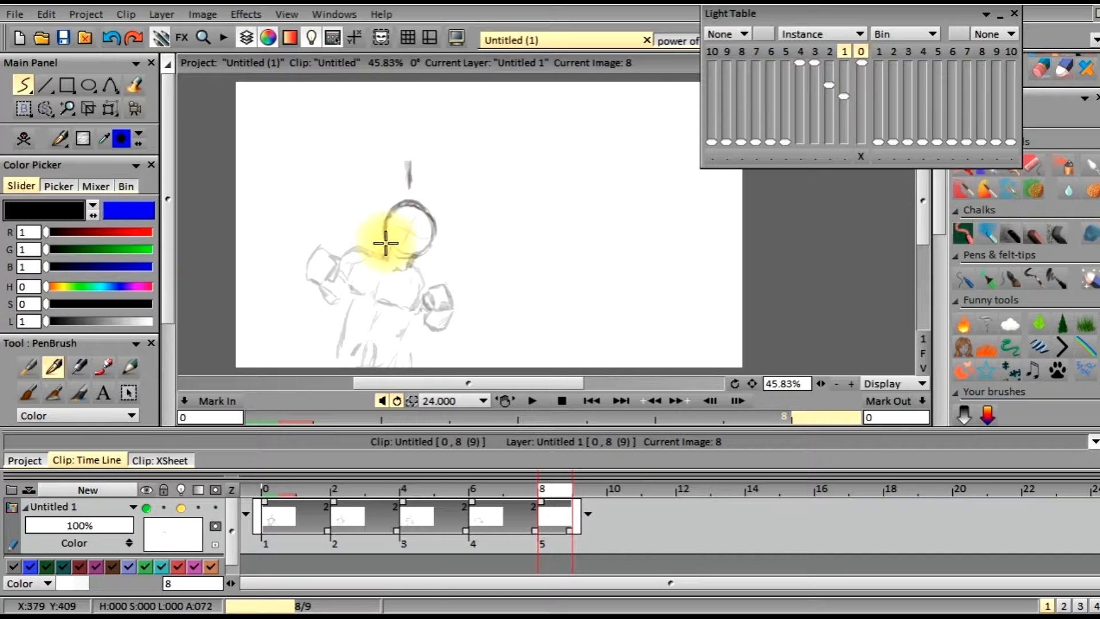
{"action": "left_click_drag", "start_coordinate": [417, 212], "coordinate": [404, 253]}
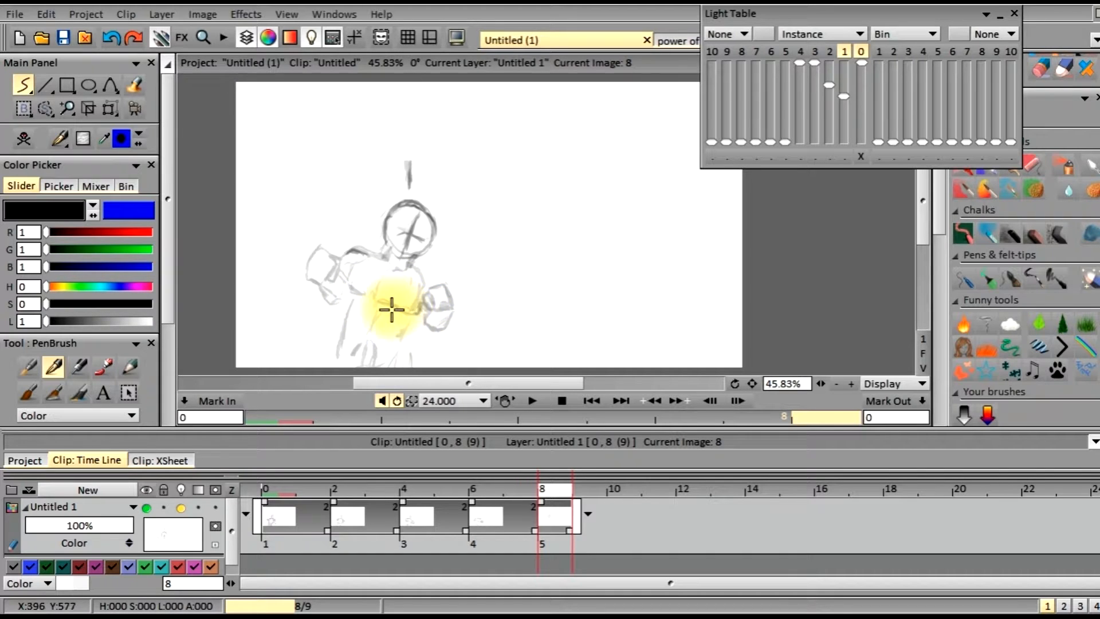
- Sketch the chest, shoulders, torso and both fists on the frame 8 drawing over the light table image
{"action": "left_click_drag", "start_coordinate": [390, 310], "coordinate": [408, 316]}
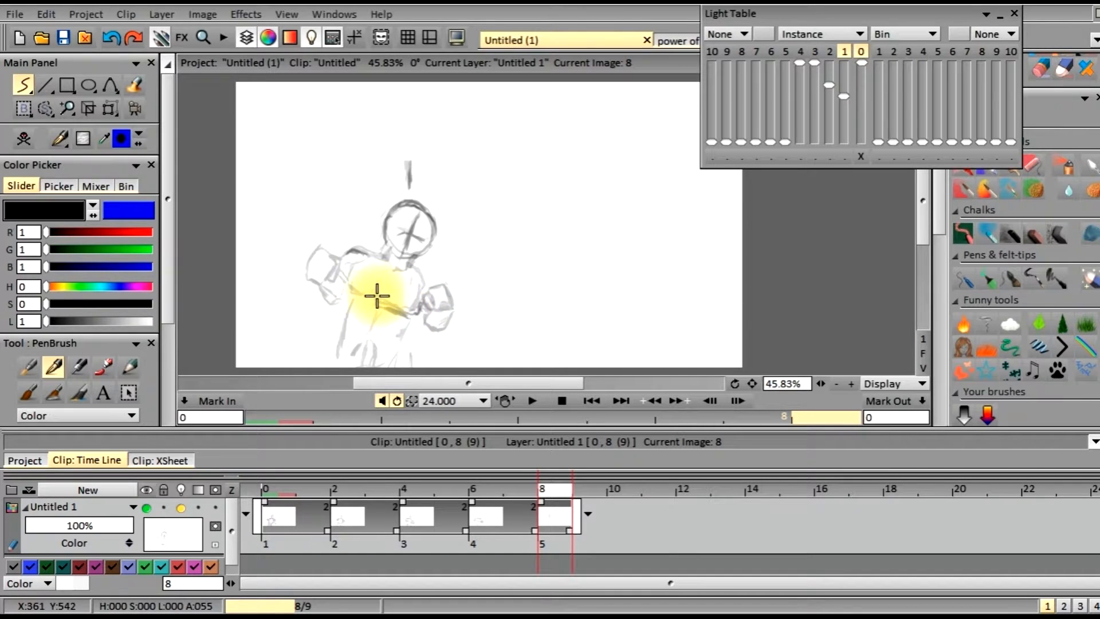
{"action": "mouse_move", "coordinate": [345, 270]}
{"action": "left_mouse_down"}
{"action": "mouse_move", "coordinate": [384, 259]}
{"action": "mouse_move", "coordinate": [398, 277]}
{"action": "mouse_move", "coordinate": [410, 268]}
{"action": "mouse_move", "coordinate": [334, 314]}
{"action": "mouse_move", "coordinate": [422, 295]}
{"action": "mouse_move", "coordinate": [356, 264]}
{"action": "mouse_move", "coordinate": [365, 338]}
{"action": "mouse_move", "coordinate": [415, 292]}
{"action": "mouse_move", "coordinate": [363, 263]}
{"action": "mouse_move", "coordinate": [352, 313]}
{"action": "mouse_move", "coordinate": [418, 326]}
{"action": "mouse_move", "coordinate": [409, 268]}
{"action": "mouse_move", "coordinate": [397, 276]}
{"action": "mouse_move", "coordinate": [415, 270]}
{"action": "mouse_move", "coordinate": [424, 295]}
{"action": "mouse_move", "coordinate": [421, 275]}
{"action": "mouse_move", "coordinate": [433, 291]}
{"action": "mouse_move", "coordinate": [424, 336]}
{"action": "left_mouse_up"}
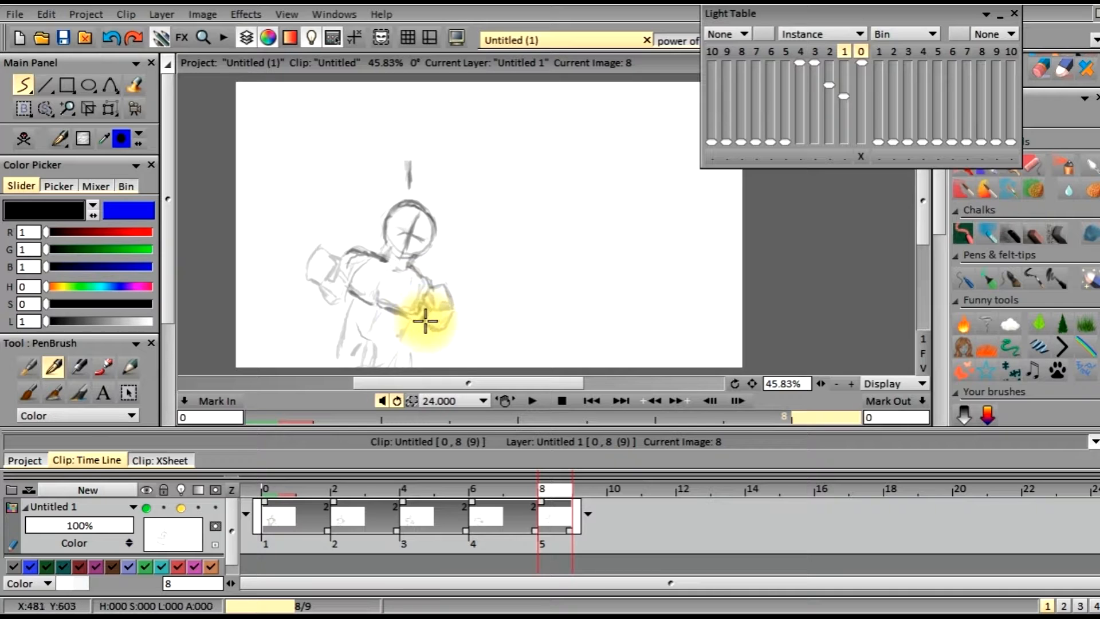
{"action": "mouse_move", "coordinate": [420, 317]}
{"action": "left_mouse_down"}
{"action": "mouse_move", "coordinate": [438, 337]}
{"action": "mouse_move", "coordinate": [438, 292]}
{"action": "left_mouse_up"}
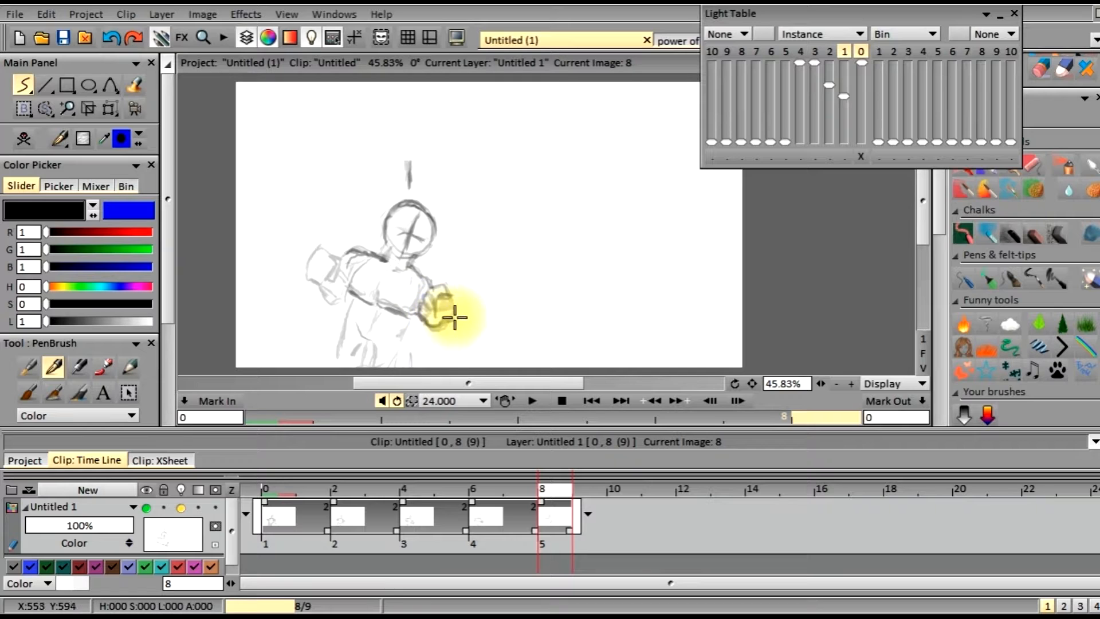
{"action": "mouse_move", "coordinate": [455, 298]}
{"action": "left_mouse_down"}
{"action": "mouse_move", "coordinate": [435, 307]}
{"action": "mouse_move", "coordinate": [445, 292]}
{"action": "mouse_move", "coordinate": [436, 289]}
{"action": "mouse_move", "coordinate": [434, 309]}
{"action": "mouse_move", "coordinate": [430, 286]}
{"action": "left_mouse_up"}
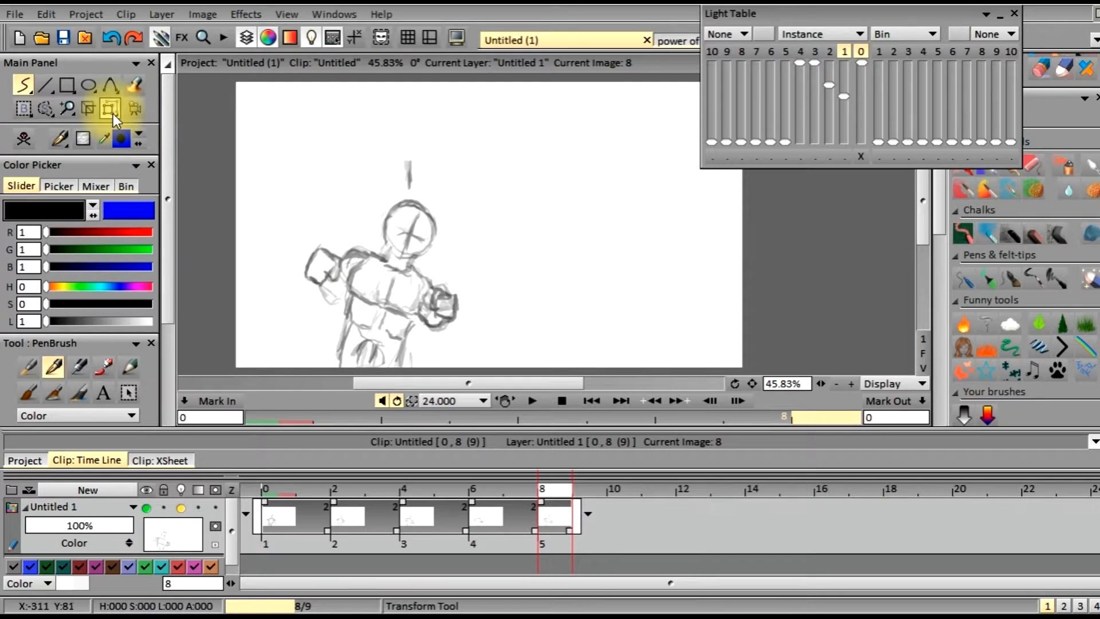
- Select the fist on the figure's left-hand side freehand, rotate and move it closer to the chest, apply the transform and clear the selection
{"action": "mouse_move", "coordinate": [50, 105]}
{"action": "left_mouse_down"}
{"action": "mouse_move", "coordinate": [77, 112]}
{"action": "mouse_move", "coordinate": [77, 150]}
{"action": "left_mouse_up"}
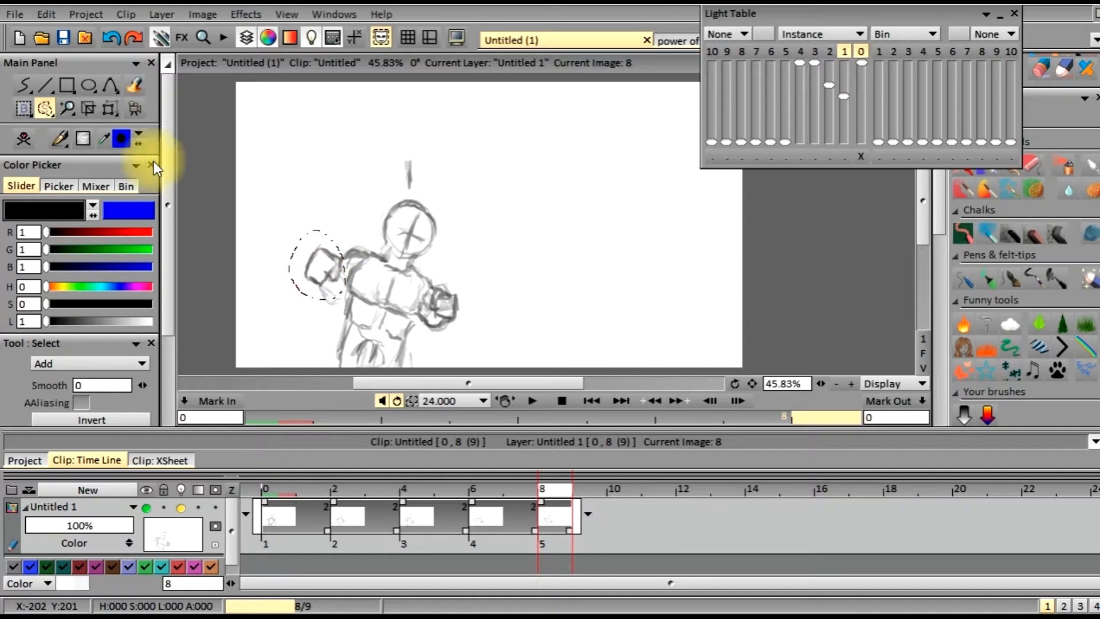
{"action": "left_click", "coordinate": [110, 108]}
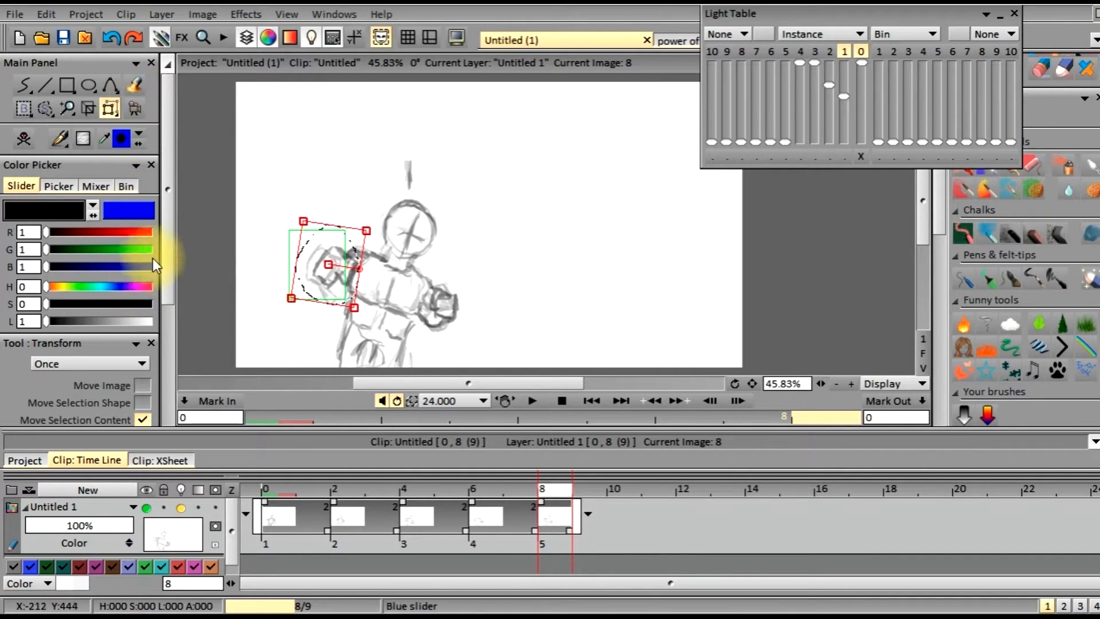
{"action": "scroll", "coordinate": [153, 257], "scroll_direction": "down", "scroll_amount": 3}
{"action": "left_click", "coordinate": [125, 407]}
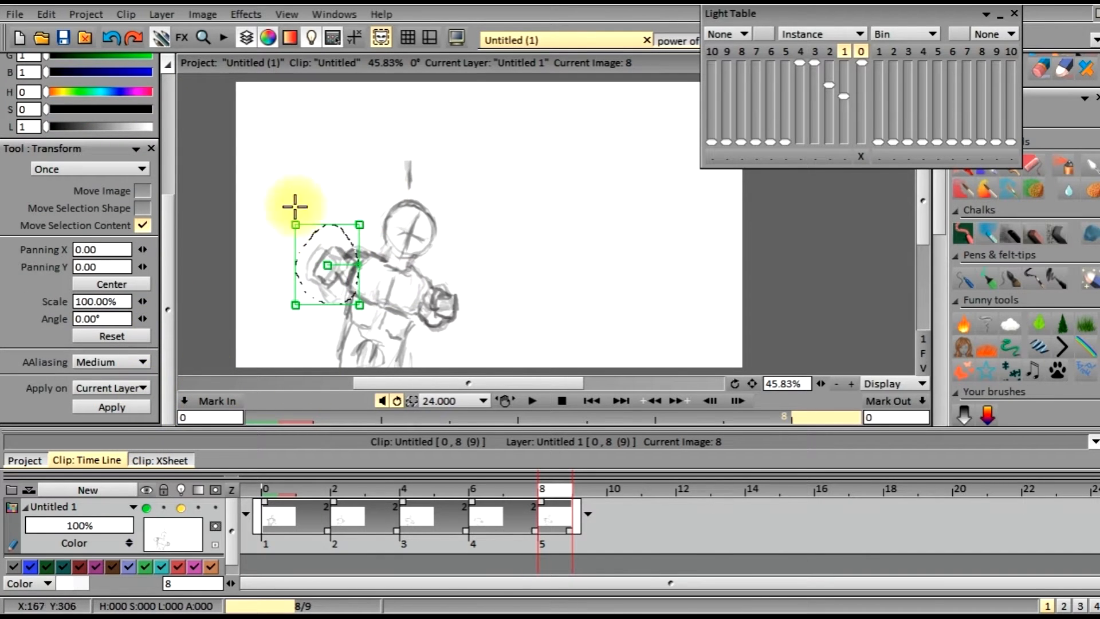
{"action": "scroll", "coordinate": [173, 281], "scroll_direction": "up", "scroll_amount": 5}
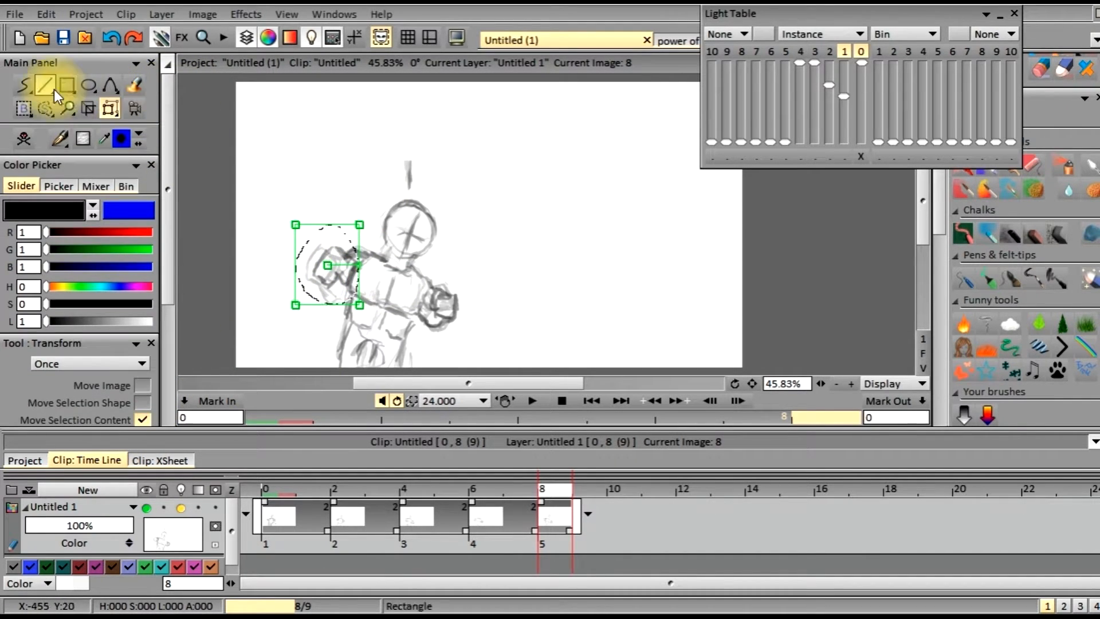
{"action": "left_click", "coordinate": [24, 85]}
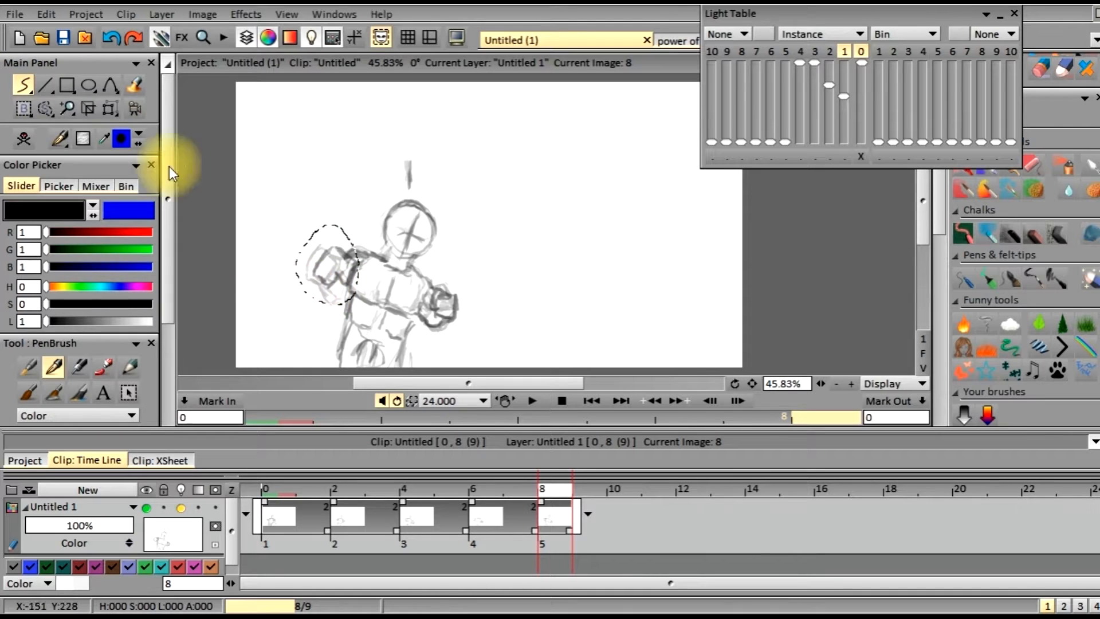
{"action": "left_click", "coordinate": [47, 105]}
{"action": "left_click", "coordinate": [91, 245]}
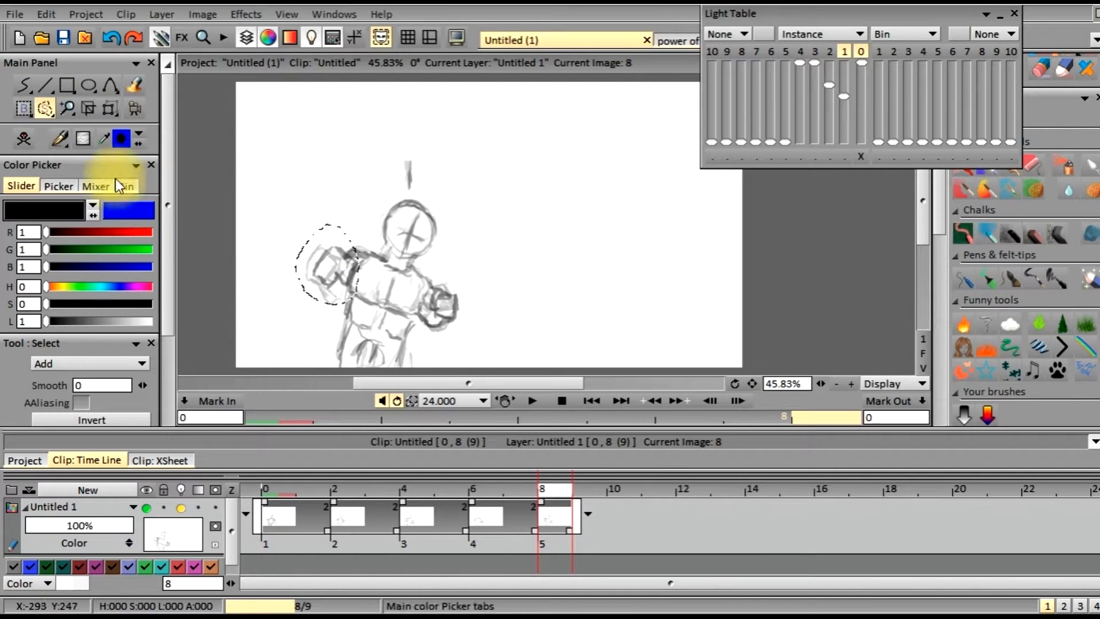
{"action": "left_click", "coordinate": [45, 105]}
{"action": "left_click", "coordinate": [92, 241]}
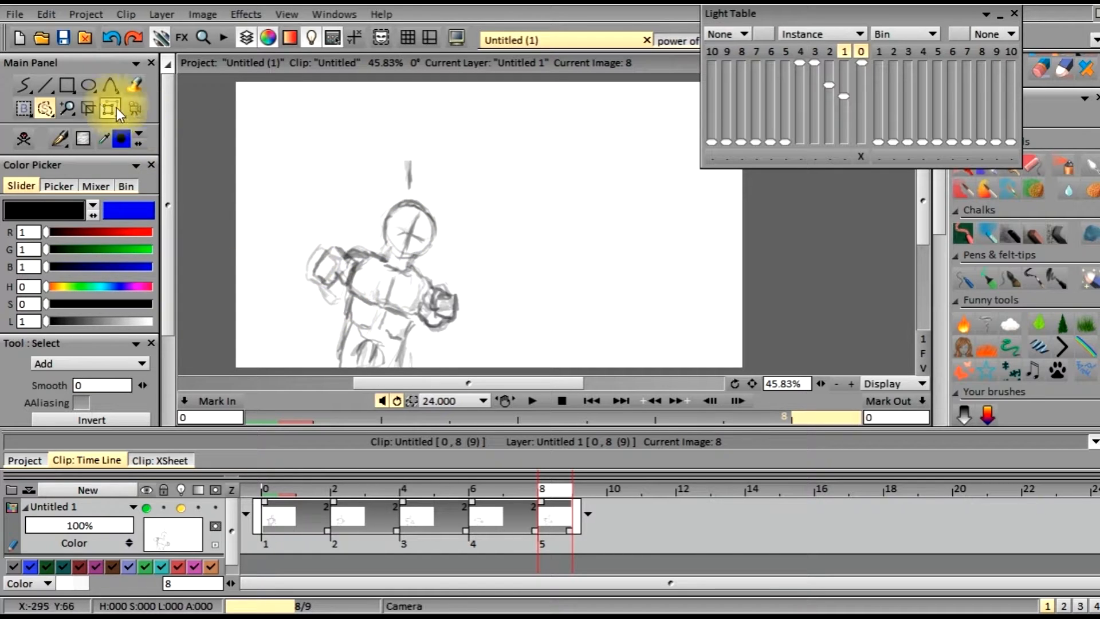
{"action": "left_click", "coordinate": [23, 86]}
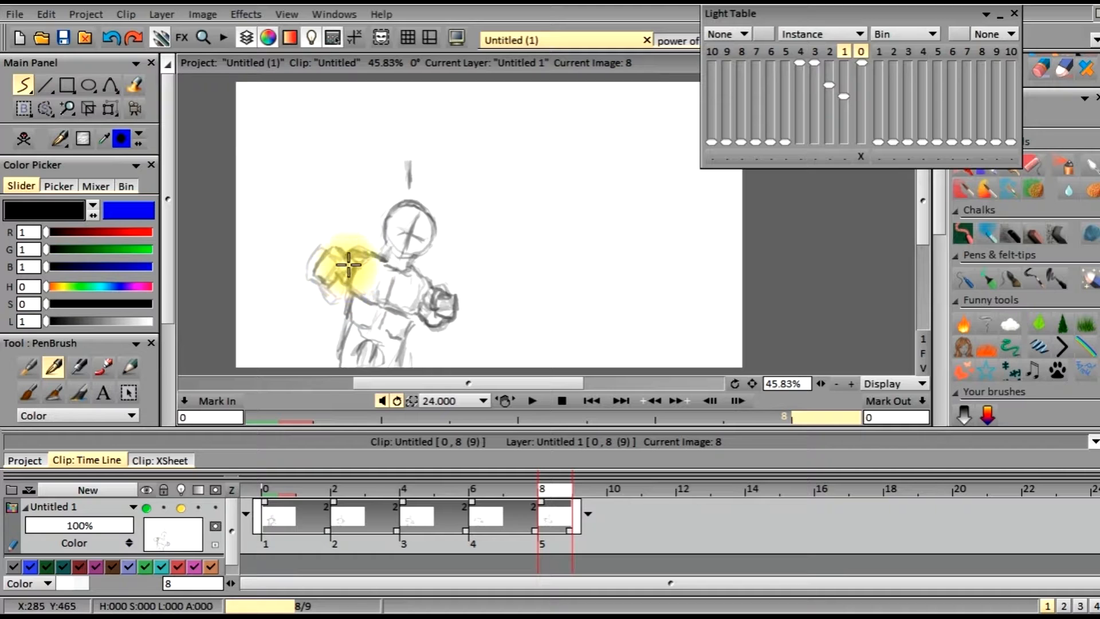
- Sketch the bent forearm beneath the repositioned fist on the figure's left-hand side
{"action": "mouse_move", "coordinate": [343, 273]}
{"action": "left_mouse_down"}
{"action": "mouse_move", "coordinate": [337, 316]}
{"action": "mouse_move", "coordinate": [310, 278]}
{"action": "mouse_move", "coordinate": [325, 254]}
{"action": "mouse_move", "coordinate": [330, 302]}
{"action": "left_mouse_up"}
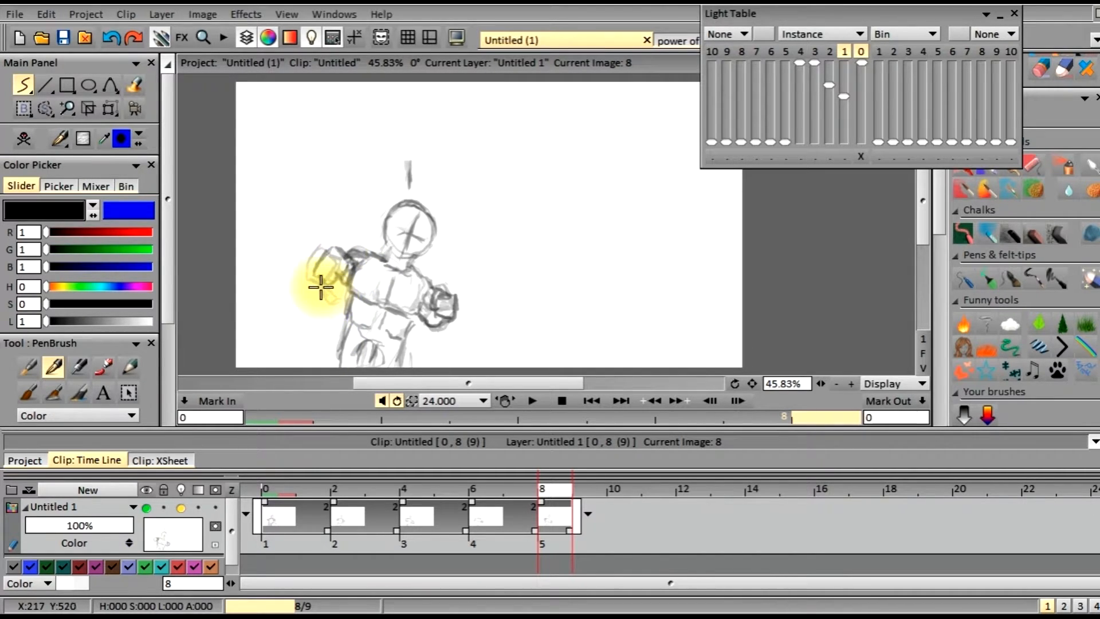
{"action": "left_click_drag", "start_coordinate": [339, 284], "coordinate": [319, 285]}
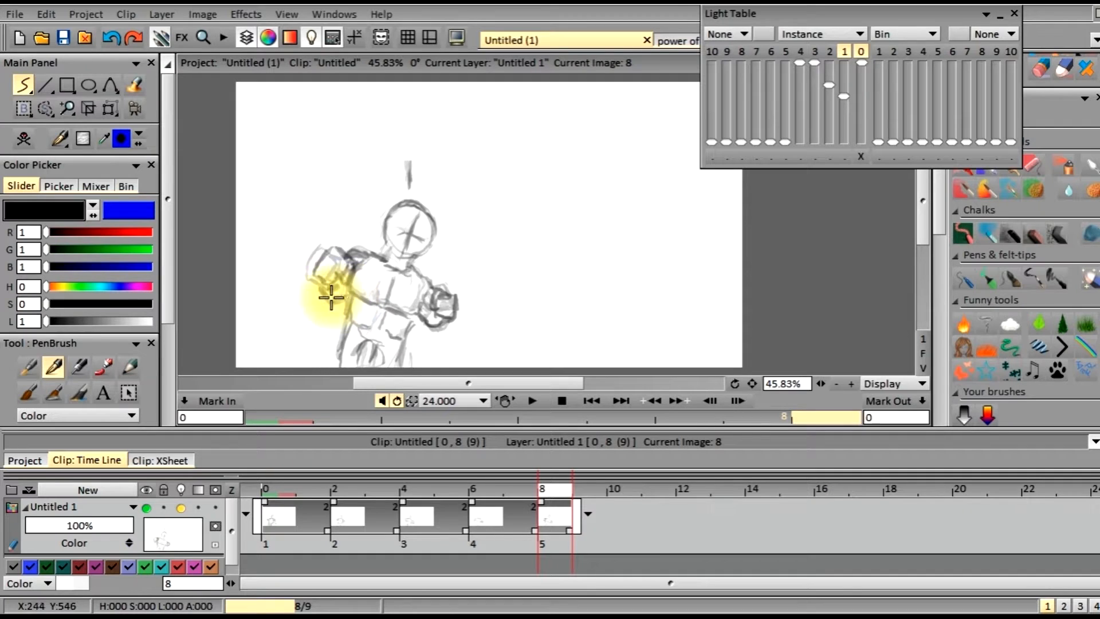
{"action": "left_click_drag", "start_coordinate": [322, 289], "coordinate": [342, 298]}
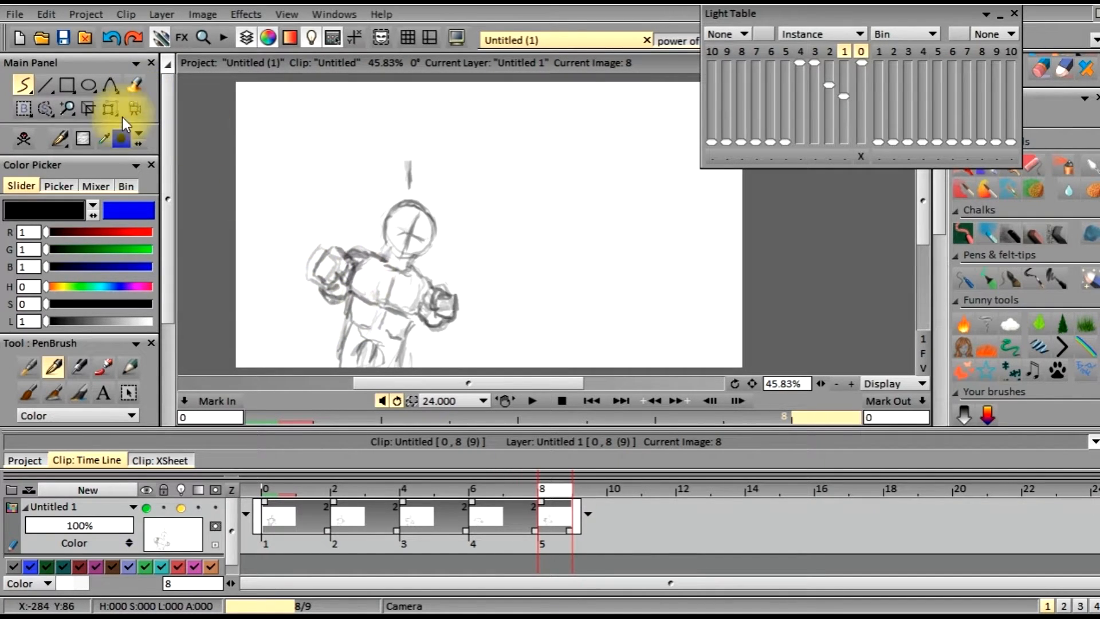
- Clean up the lines around the forearm and fist with the eraser and return to the pen brush
{"action": "left_click", "coordinate": [61, 135]}
{"action": "left_click", "coordinate": [56, 159]}
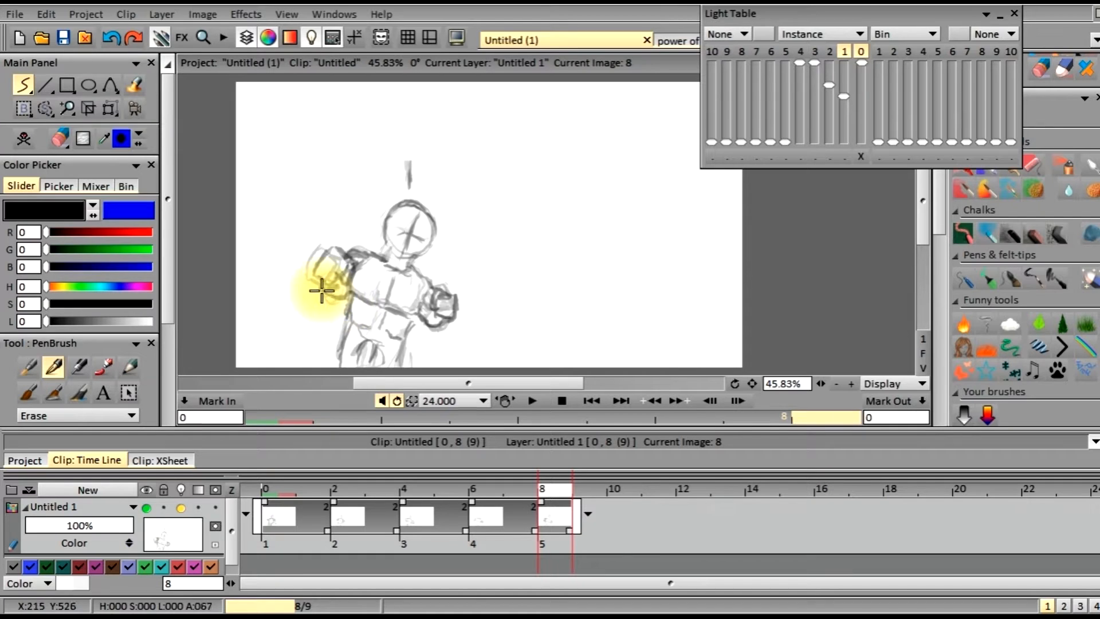
{"action": "left_click", "coordinate": [57, 145]}
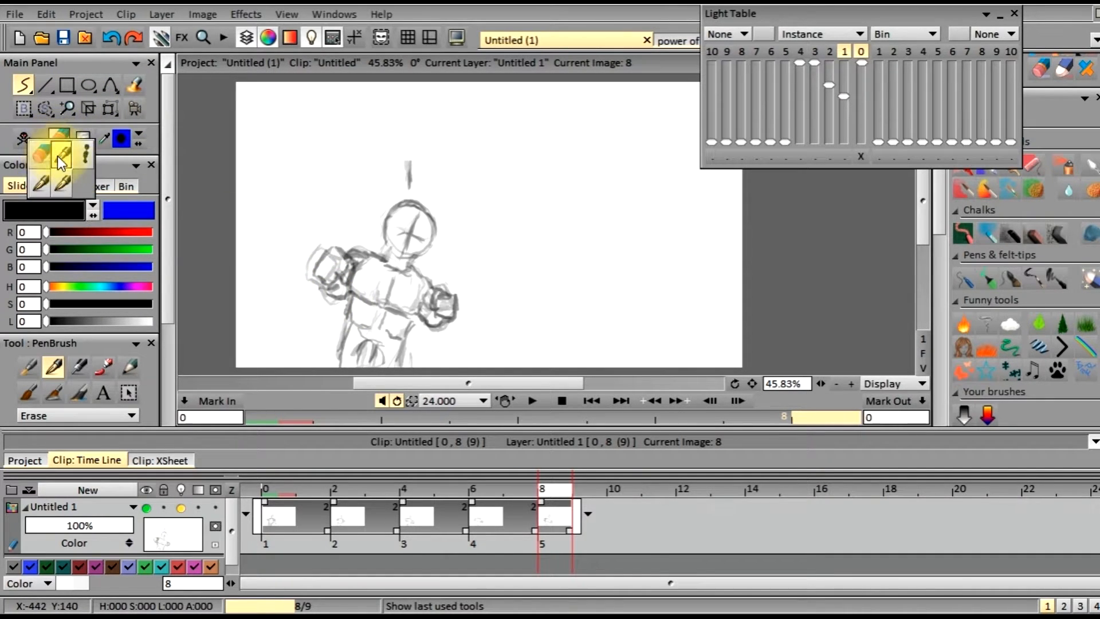
{"action": "left_click", "coordinate": [58, 157]}
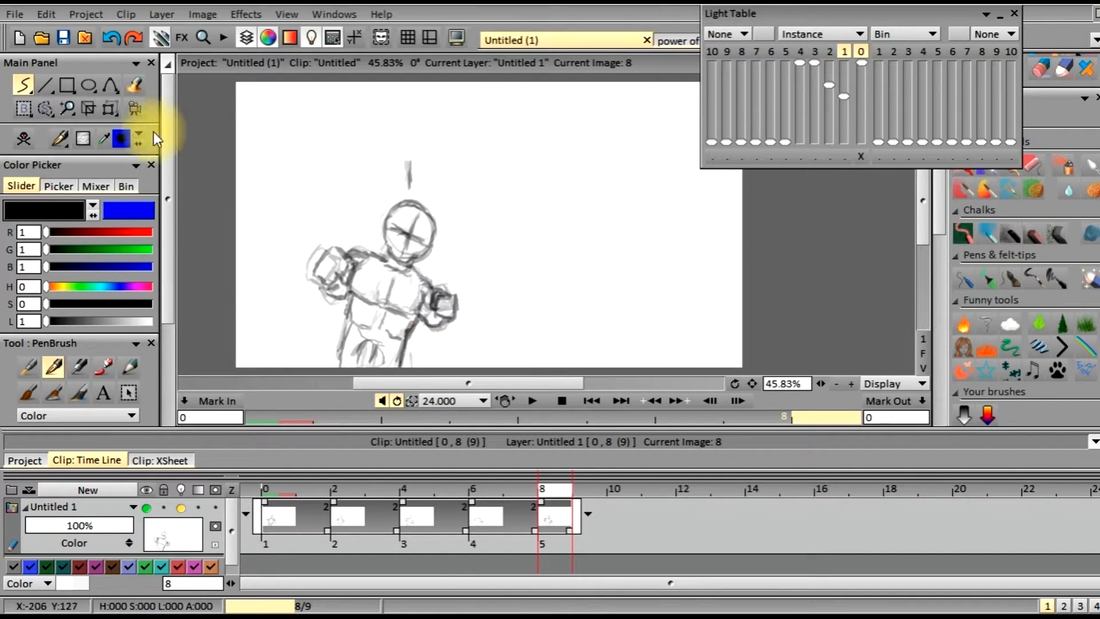
- Select the fist on the figure's right-hand side freehand, rotate it and shift it outward and down, apply the transform and clear the selection
{"action": "left_click", "coordinate": [44, 109]}
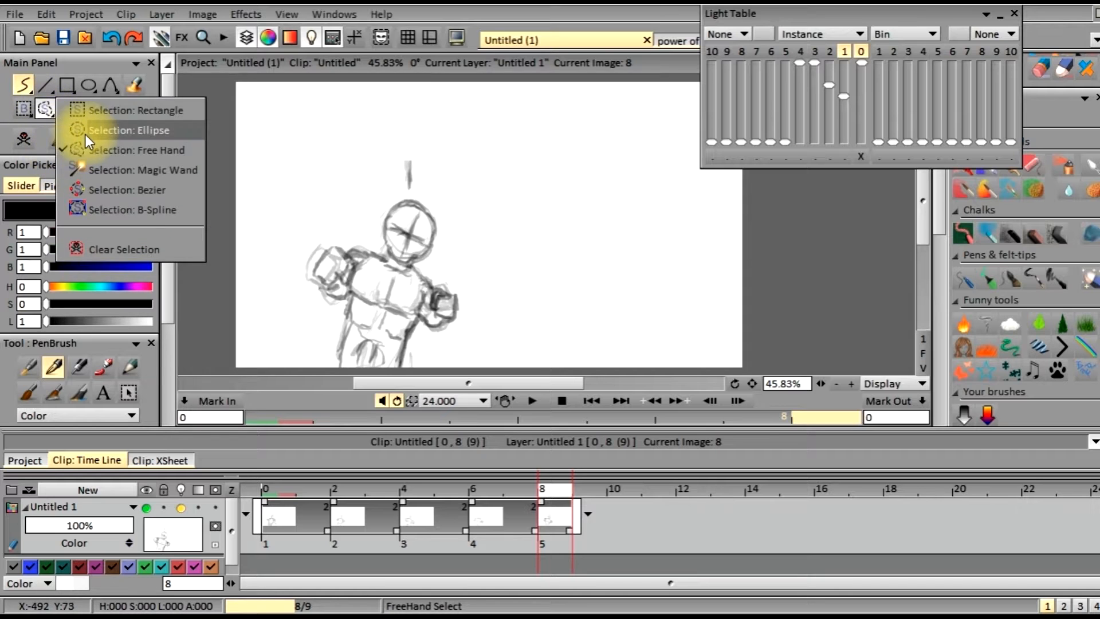
{"action": "left_click", "coordinate": [89, 150]}
{"action": "mouse_move", "coordinate": [459, 292]}
{"action": "left_mouse_down"}
{"action": "mouse_move", "coordinate": [430, 294]}
{"action": "mouse_move", "coordinate": [443, 326]}
{"action": "mouse_move", "coordinate": [469, 311]}
{"action": "mouse_move", "coordinate": [411, 319]}
{"action": "mouse_move", "coordinate": [469, 337]}
{"action": "mouse_move", "coordinate": [454, 310]}
{"action": "left_mouse_up"}
{"action": "left_click", "coordinate": [130, 114]}
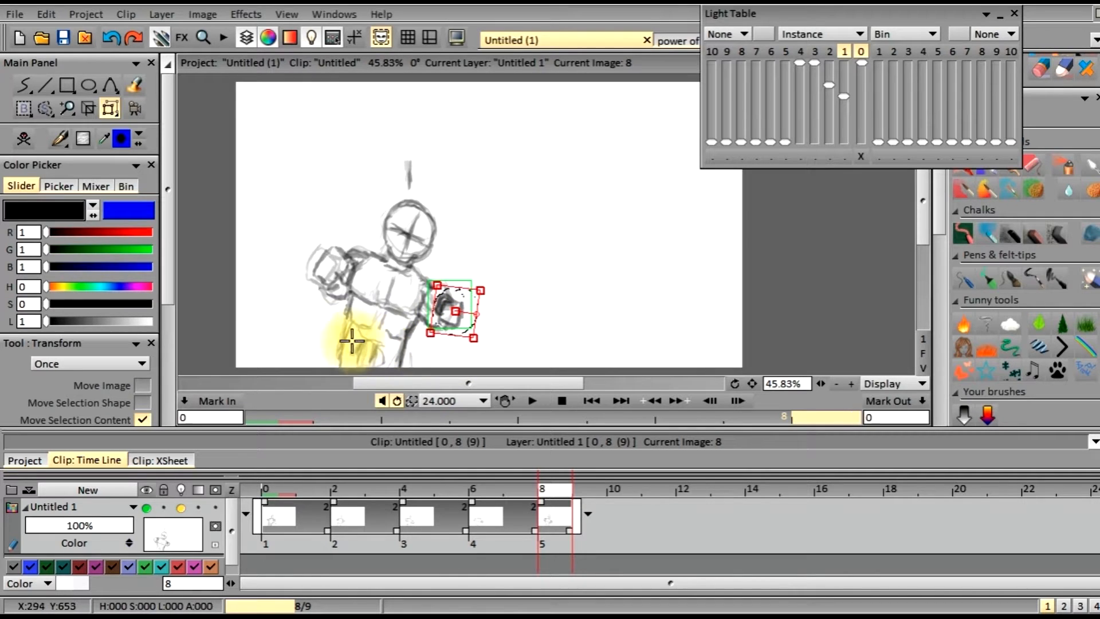
{"action": "scroll", "coordinate": [164, 325], "scroll_direction": "down", "scroll_amount": 5}
{"action": "left_click", "coordinate": [131, 411]}
{"action": "scroll", "coordinate": [146, 404], "scroll_direction": "up", "scroll_amount": 5}
{"action": "left_click", "coordinate": [22, 86]}
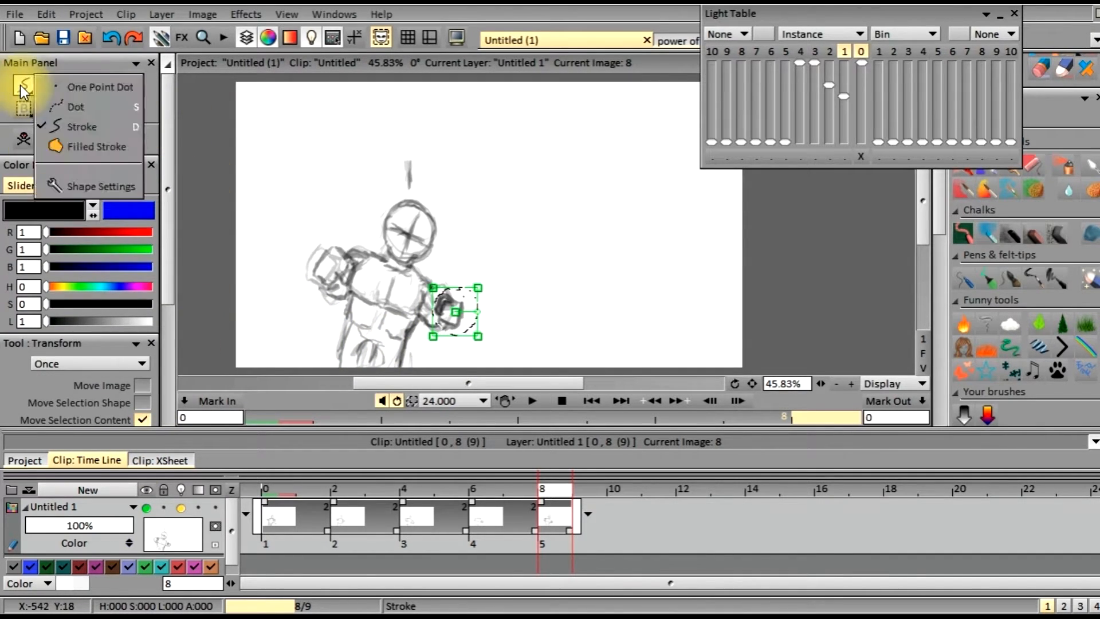
{"action": "left_click", "coordinate": [46, 110]}
{"action": "left_click", "coordinate": [91, 250]}
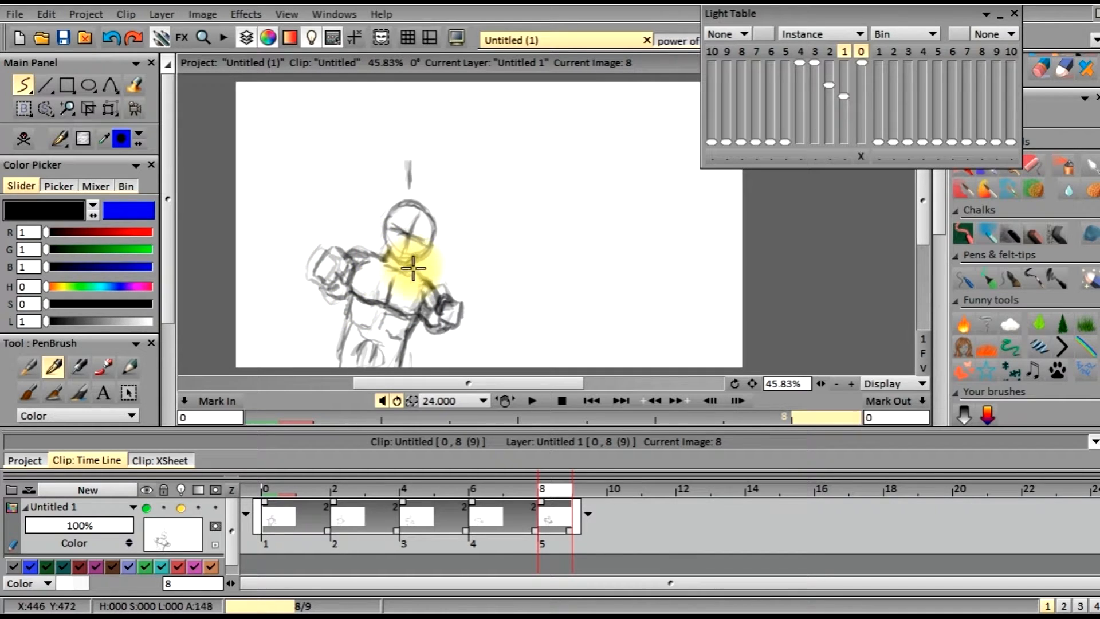
- Scrub through the poses from frame 0 and go to the empty frame 10 with the freehand stroke active
{"action": "mouse_move", "coordinate": [560, 492]}
{"action": "left_mouse_down"}
{"action": "mouse_move", "coordinate": [343, 491]}
{"action": "mouse_move", "coordinate": [275, 503]}
{"action": "mouse_move", "coordinate": [552, 515]}
{"action": "mouse_move", "coordinate": [257, 527]}
{"action": "mouse_move", "coordinate": [531, 515]}
{"action": "mouse_move", "coordinate": [314, 517]}
{"action": "mouse_move", "coordinate": [467, 525]}
{"action": "mouse_move", "coordinate": [361, 511]}
{"action": "mouse_move", "coordinate": [497, 499]}
{"action": "mouse_move", "coordinate": [295, 493]}
{"action": "mouse_move", "coordinate": [511, 486]}
{"action": "mouse_move", "coordinate": [427, 462]}
{"action": "mouse_move", "coordinate": [372, 479]}
{"action": "mouse_move", "coordinate": [518, 487]}
{"action": "mouse_move", "coordinate": [281, 484]}
{"action": "mouse_move", "coordinate": [545, 491]}
{"action": "mouse_move", "coordinate": [291, 494]}
{"action": "mouse_move", "coordinate": [553, 498]}
{"action": "mouse_move", "coordinate": [232, 485]}
{"action": "mouse_move", "coordinate": [531, 489]}
{"action": "mouse_move", "coordinate": [503, 474]}
{"action": "mouse_move", "coordinate": [267, 472]}
{"action": "mouse_move", "coordinate": [541, 477]}
{"action": "mouse_move", "coordinate": [407, 459]}
{"action": "mouse_move", "coordinate": [281, 463]}
{"action": "left_mouse_up"}
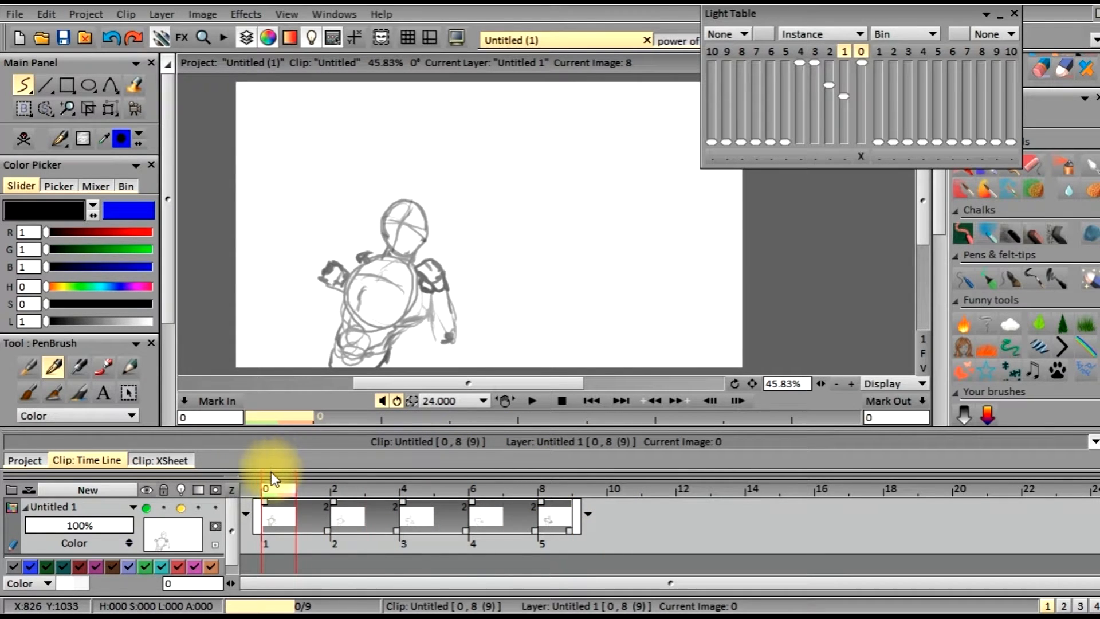
{"action": "mouse_move", "coordinate": [275, 488]}
{"action": "left_mouse_down"}
{"action": "mouse_move", "coordinate": [342, 491]}
{"action": "mouse_move", "coordinate": [288, 495]}
{"action": "mouse_move", "coordinate": [350, 502]}
{"action": "mouse_move", "coordinate": [548, 505]}
{"action": "mouse_move", "coordinate": [252, 484]}
{"action": "mouse_move", "coordinate": [555, 508]}
{"action": "mouse_move", "coordinate": [611, 489]}
{"action": "left_mouse_up"}
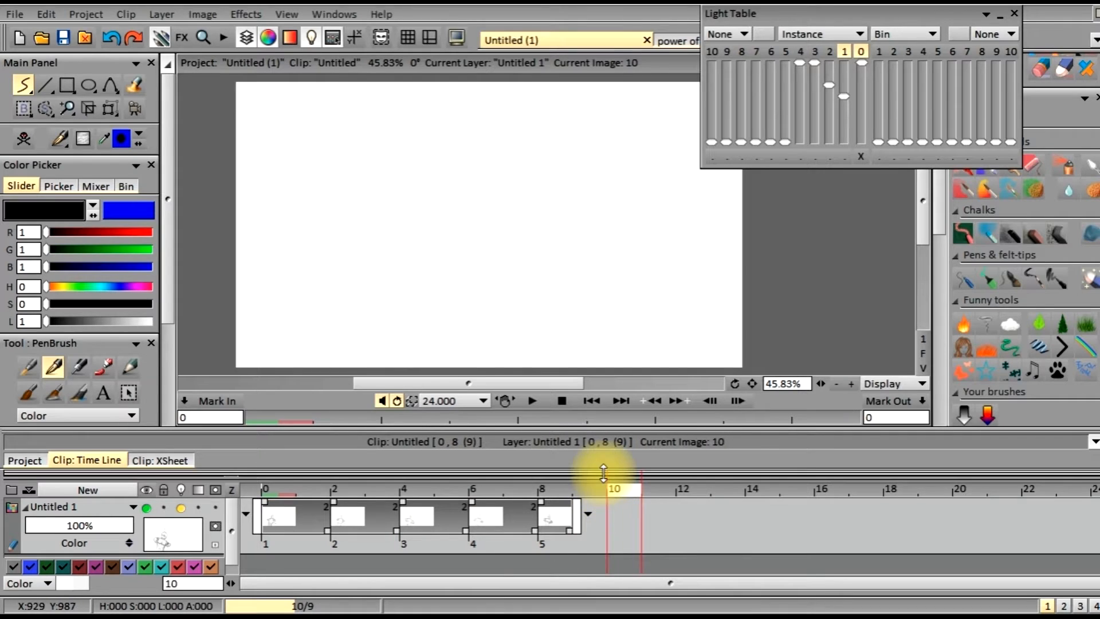
{"action": "left_click", "coordinate": [27, 90]}
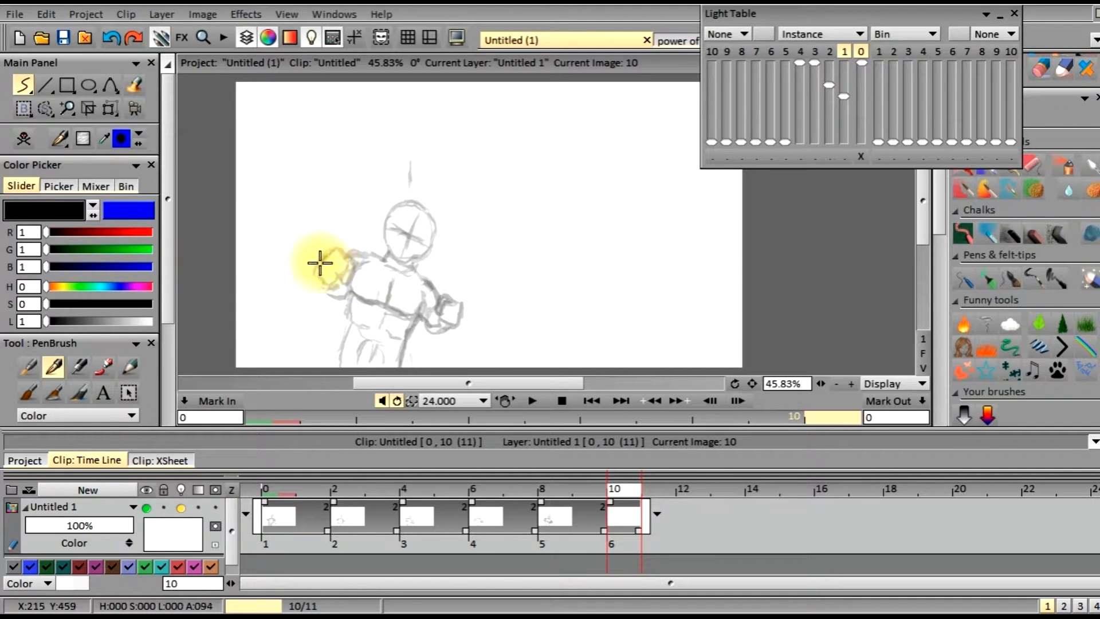
- Trace the fist on the figure's left-hand side, the shoulders, chest, head and the arm on the right-hand side on frame 10
{"action": "mouse_move", "coordinate": [316, 277]}
{"action": "left_mouse_down"}
{"action": "mouse_move", "coordinate": [333, 283]}
{"action": "mouse_move", "coordinate": [335, 252]}
{"action": "mouse_move", "coordinate": [333, 270]}
{"action": "left_mouse_up"}
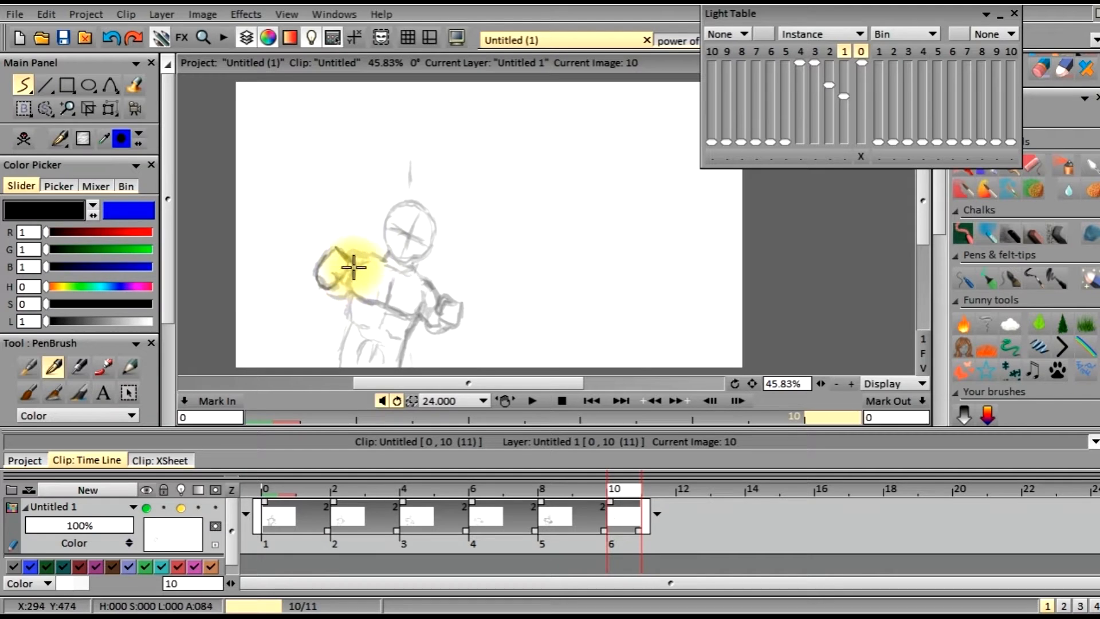
{"action": "mouse_move", "coordinate": [350, 277]}
{"action": "left_mouse_down"}
{"action": "mouse_move", "coordinate": [344, 269]}
{"action": "mouse_move", "coordinate": [322, 304]}
{"action": "mouse_move", "coordinate": [360, 255]}
{"action": "left_mouse_up"}
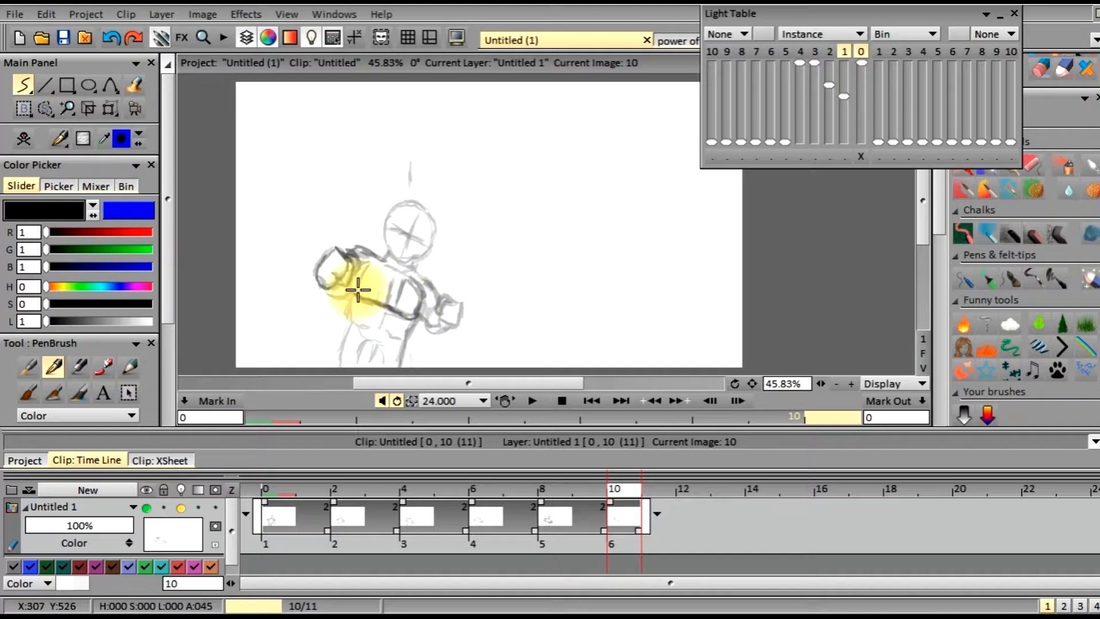
{"action": "left_click_drag", "start_coordinate": [390, 255], "coordinate": [386, 262]}
{"action": "mouse_move", "coordinate": [426, 198]}
{"action": "left_mouse_down"}
{"action": "mouse_move", "coordinate": [396, 212]}
{"action": "mouse_move", "coordinate": [400, 255]}
{"action": "mouse_move", "coordinate": [432, 245]}
{"action": "mouse_move", "coordinate": [419, 204]}
{"action": "mouse_move", "coordinate": [391, 215]}
{"action": "mouse_move", "coordinate": [388, 236]}
{"action": "mouse_move", "coordinate": [419, 260]}
{"action": "mouse_move", "coordinate": [435, 239]}
{"action": "mouse_move", "coordinate": [430, 212]}
{"action": "mouse_move", "coordinate": [400, 208]}
{"action": "mouse_move", "coordinate": [410, 256]}
{"action": "left_mouse_up"}
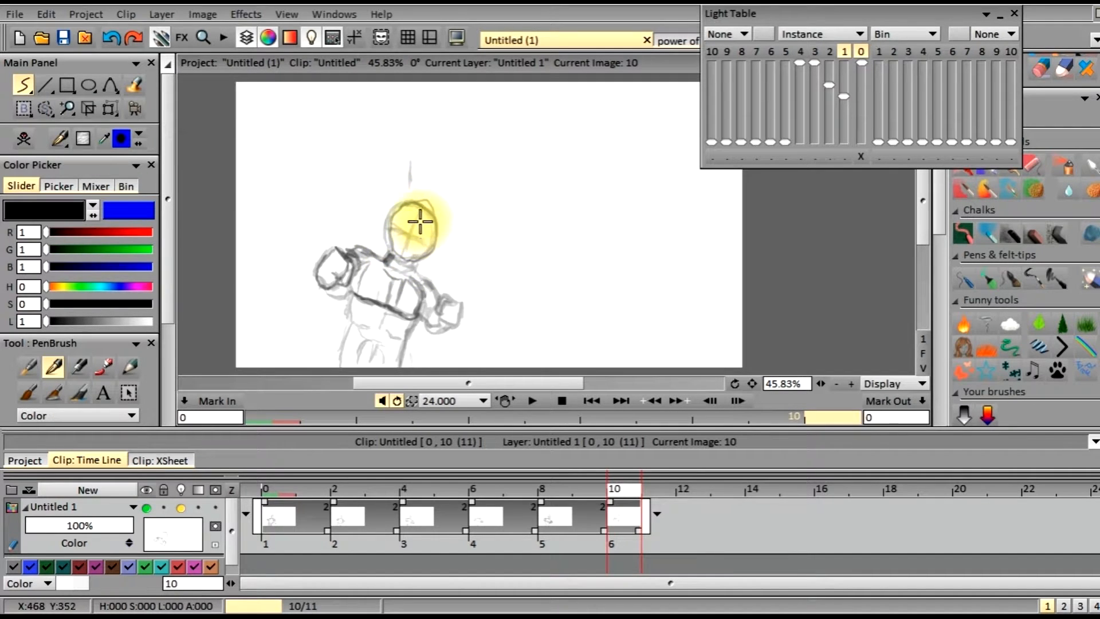
{"action": "mouse_move", "coordinate": [421, 214]}
{"action": "left_mouse_down"}
{"action": "mouse_move", "coordinate": [408, 255]}
{"action": "mouse_move", "coordinate": [423, 286]}
{"action": "mouse_move", "coordinate": [416, 278]}
{"action": "left_mouse_up"}
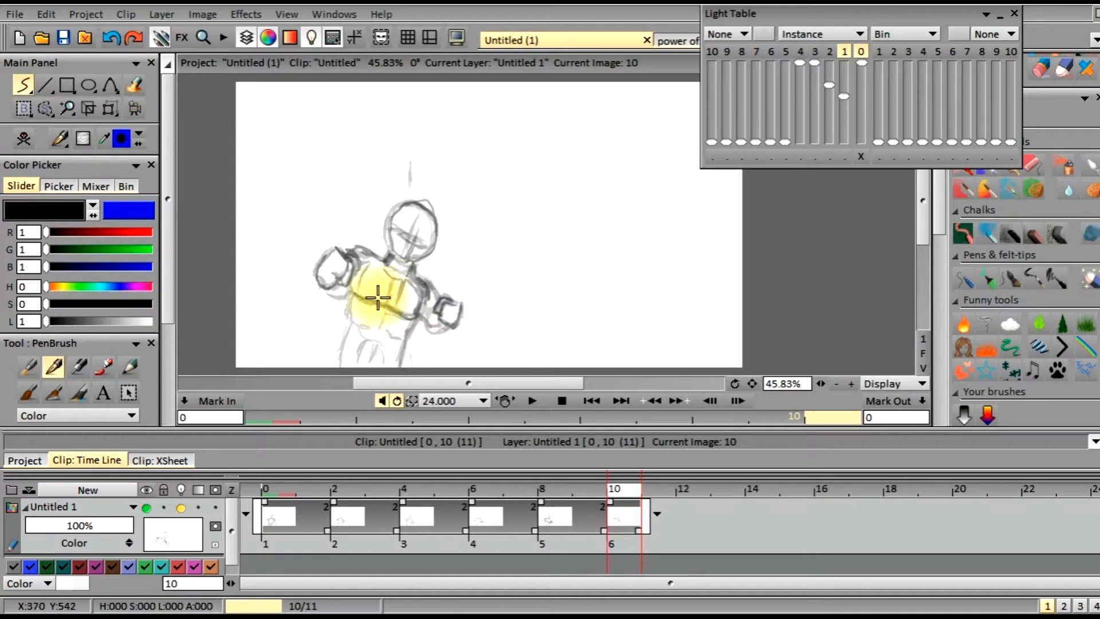
- Select the fist on the figure's right-hand side freehand, scale it to 91.10%, apply the transform and return to freehand drawing
{"action": "left_click", "coordinate": [46, 107]}
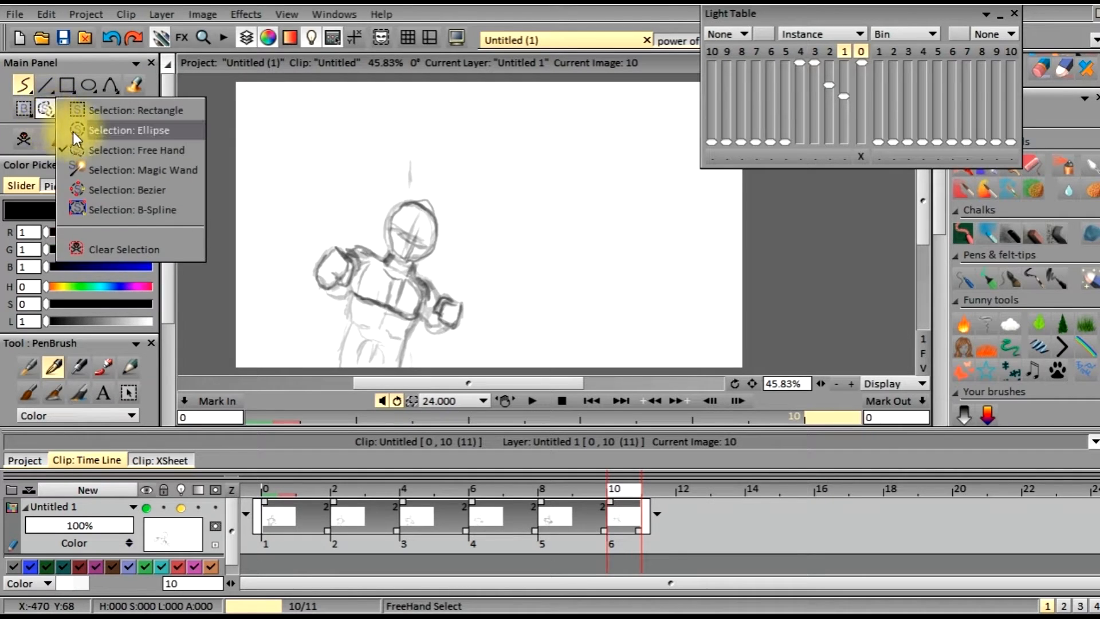
{"action": "left_click", "coordinate": [79, 151]}
{"action": "mouse_move", "coordinate": [428, 311]}
{"action": "left_mouse_down"}
{"action": "mouse_move", "coordinate": [471, 322]}
{"action": "mouse_move", "coordinate": [448, 290]}
{"action": "mouse_move", "coordinate": [471, 290]}
{"action": "left_mouse_up"}
{"action": "left_click", "coordinate": [110, 107]}
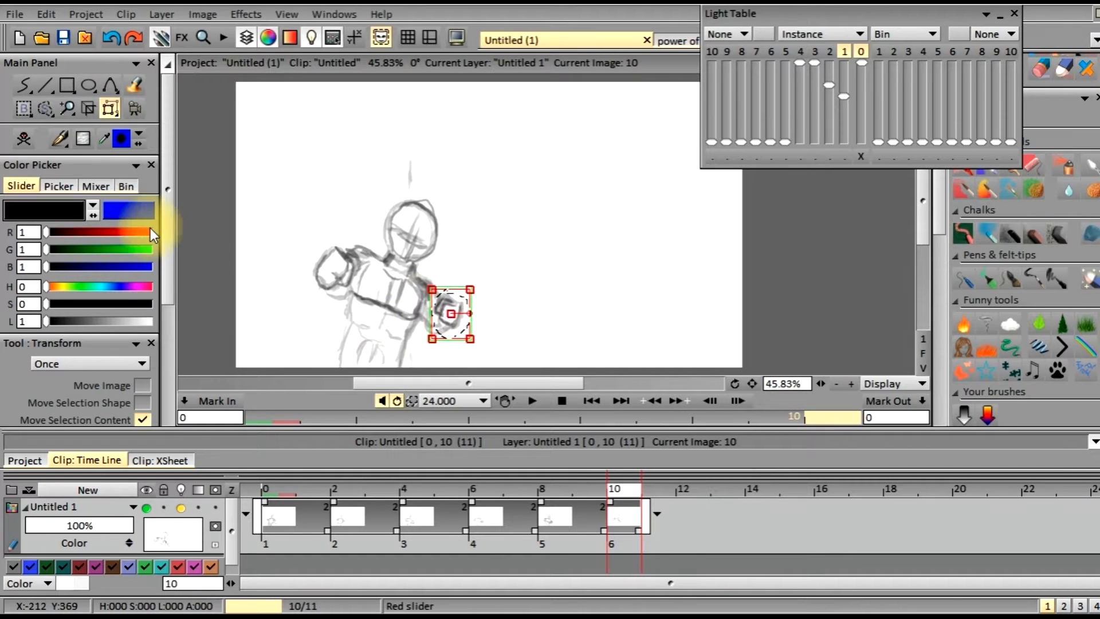
{"action": "scroll", "coordinate": [160, 319], "scroll_direction": "down", "scroll_amount": 5}
{"action": "left_click", "coordinate": [137, 407]}
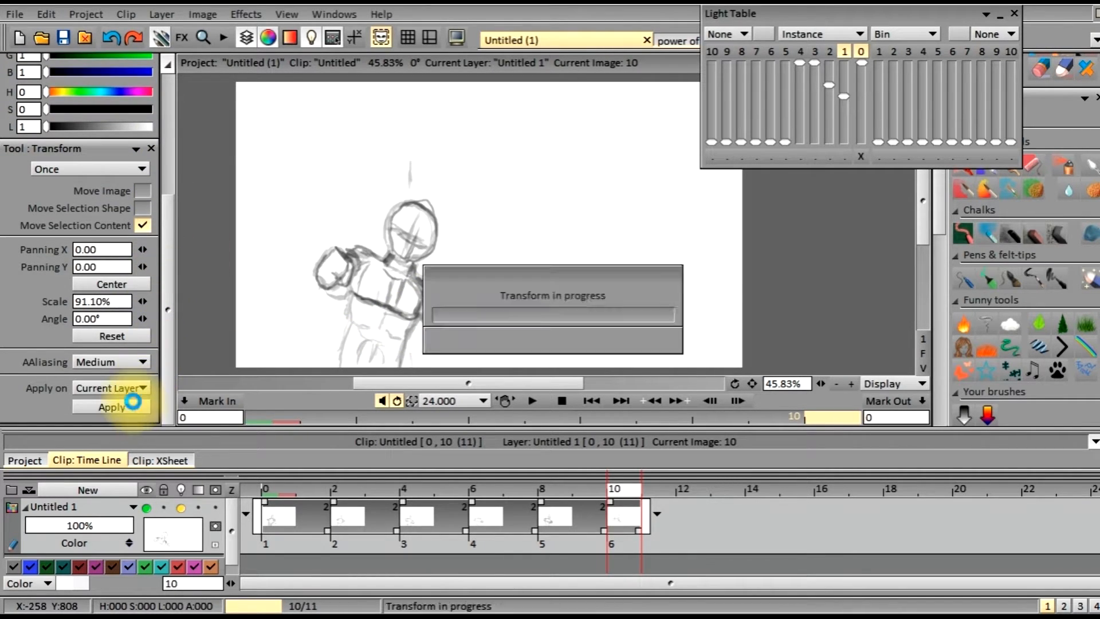
{"action": "scroll", "coordinate": [160, 251], "scroll_direction": "up", "scroll_amount": 5}
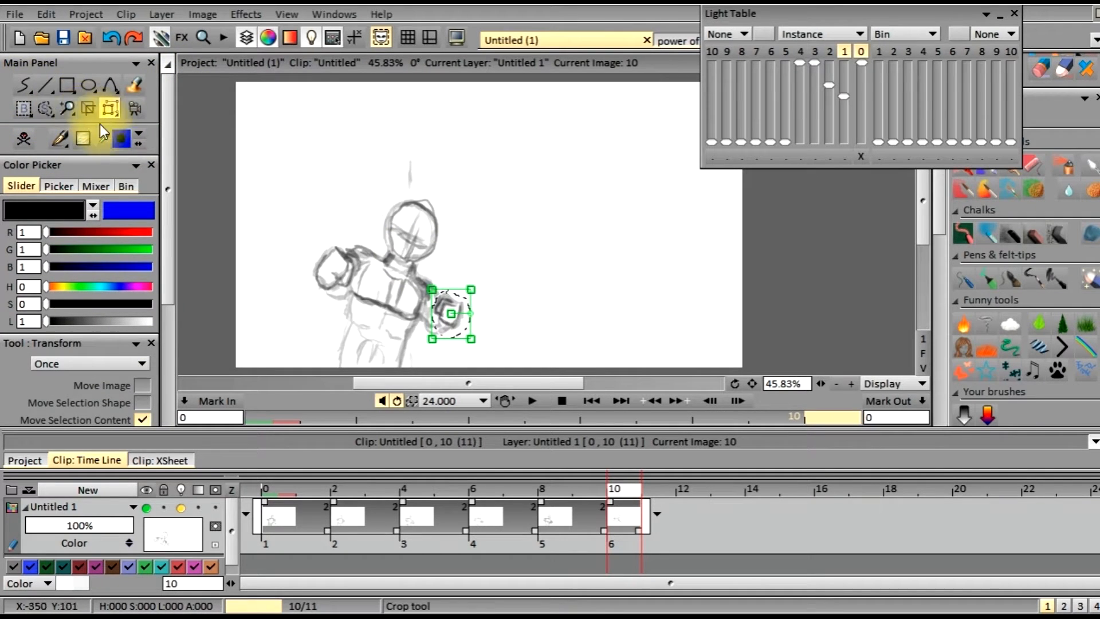
{"action": "left_click", "coordinate": [30, 85]}
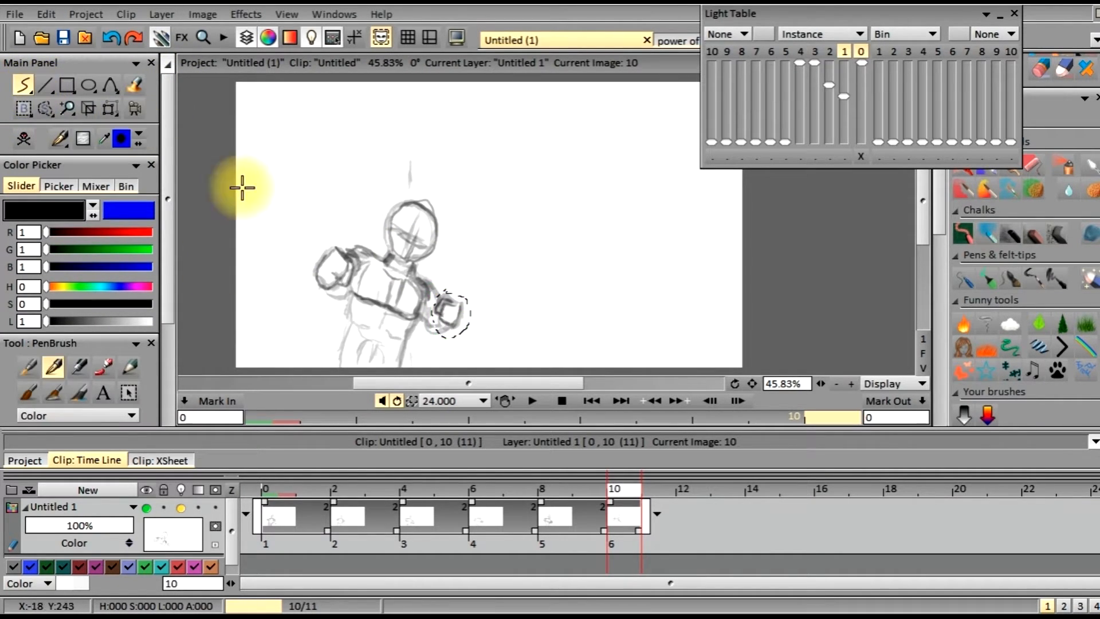
- Rotate the still-selected fist slightly, move it a little downward, apply the transform and clear the selection
{"action": "left_click", "coordinate": [120, 111]}
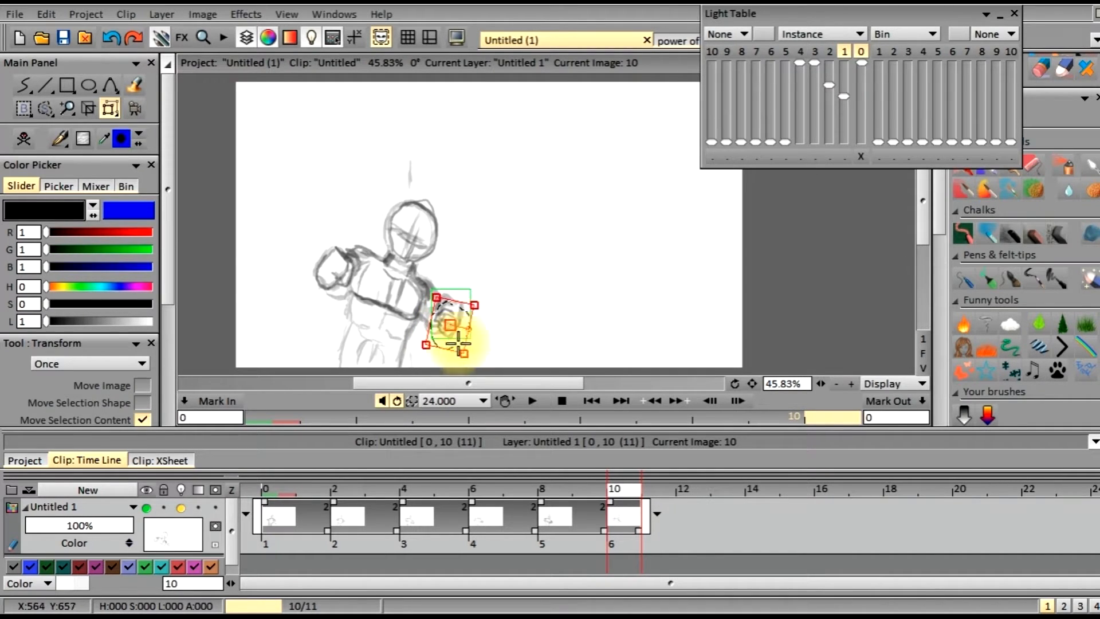
{"action": "left_click_drag", "start_coordinate": [167, 216], "coordinate": [81, 139]}
{"action": "left_click", "coordinate": [148, 405]}
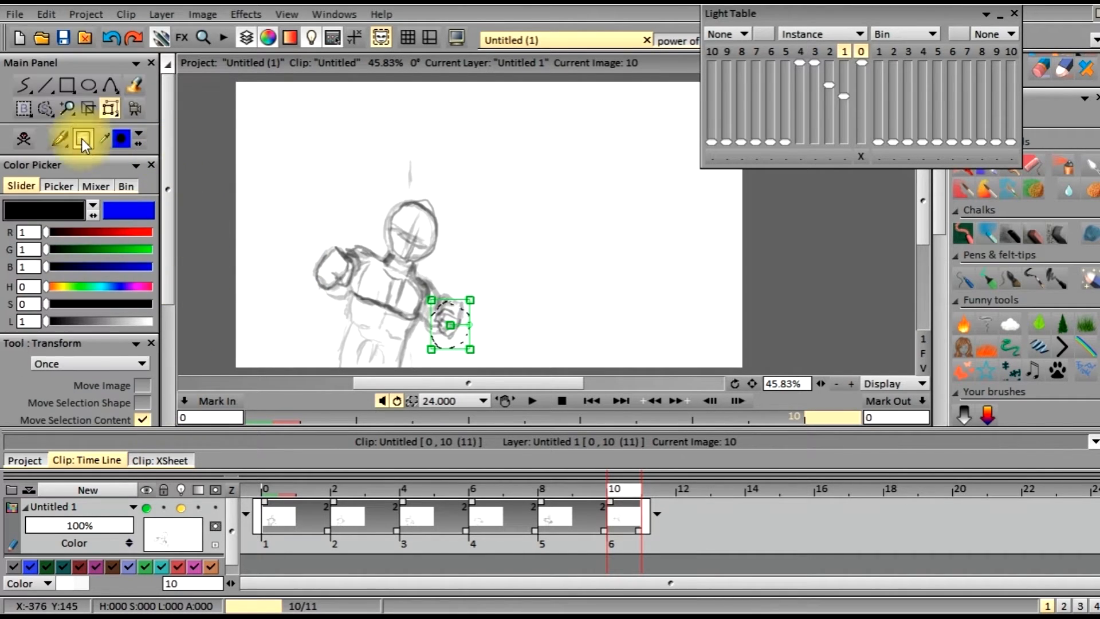
{"action": "left_click", "coordinate": [23, 84]}
{"action": "left_click", "coordinate": [44, 110]}
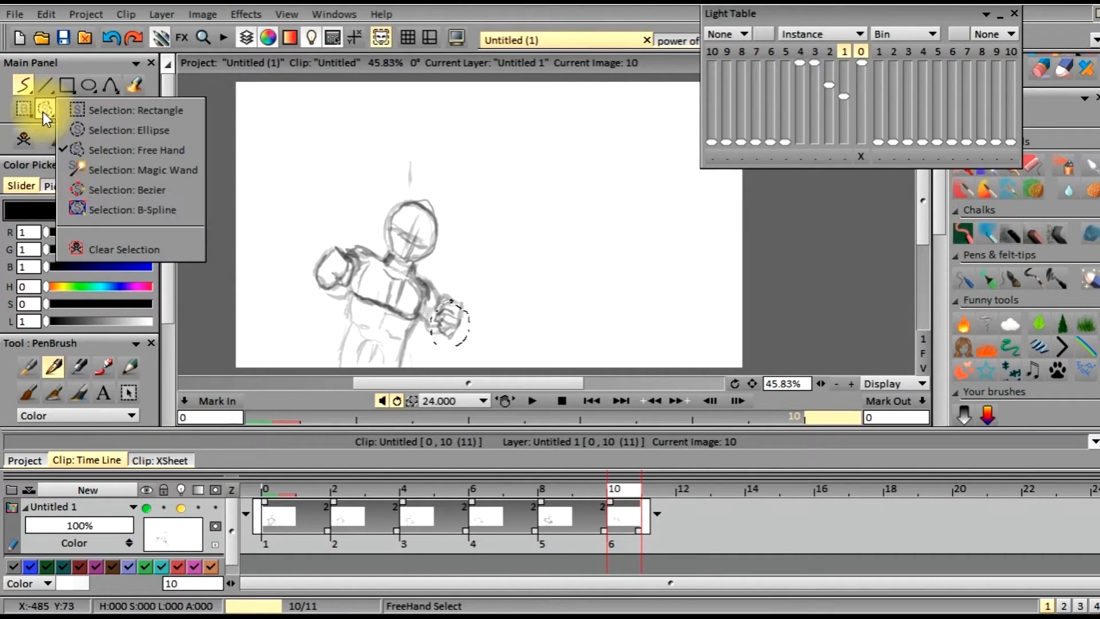
{"action": "left_click", "coordinate": [92, 247]}
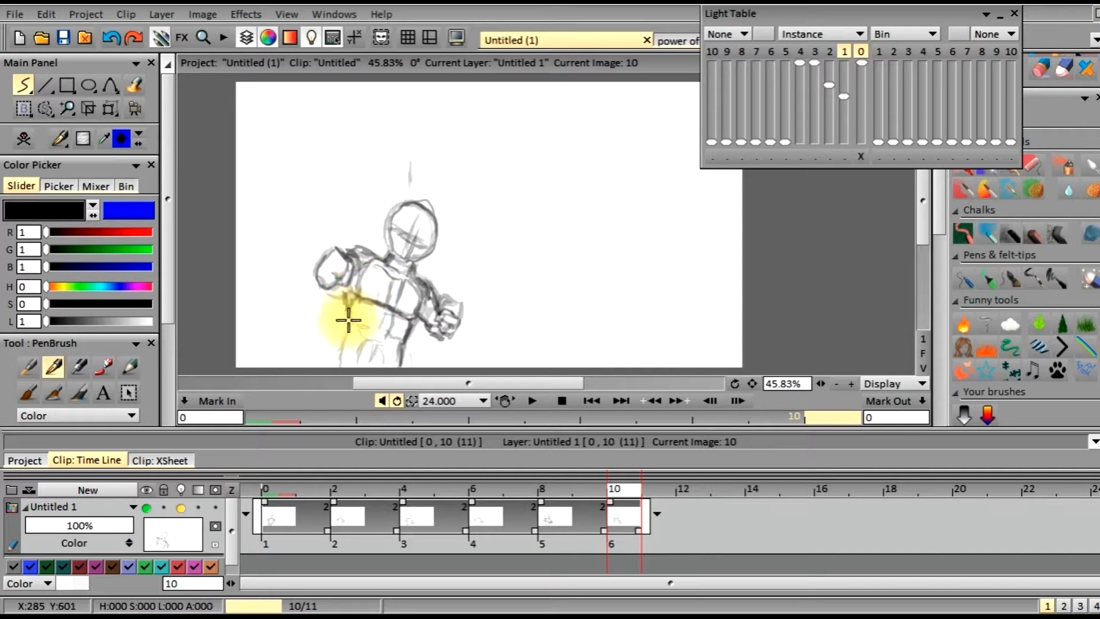
- Trace the abdomen, waist and upper leg lines below the chest on frame 10
{"action": "mouse_move", "coordinate": [357, 300]}
{"action": "left_mouse_down"}
{"action": "mouse_move", "coordinate": [372, 336]}
{"action": "mouse_move", "coordinate": [386, 318]}
{"action": "mouse_move", "coordinate": [383, 365]}
{"action": "left_mouse_up"}
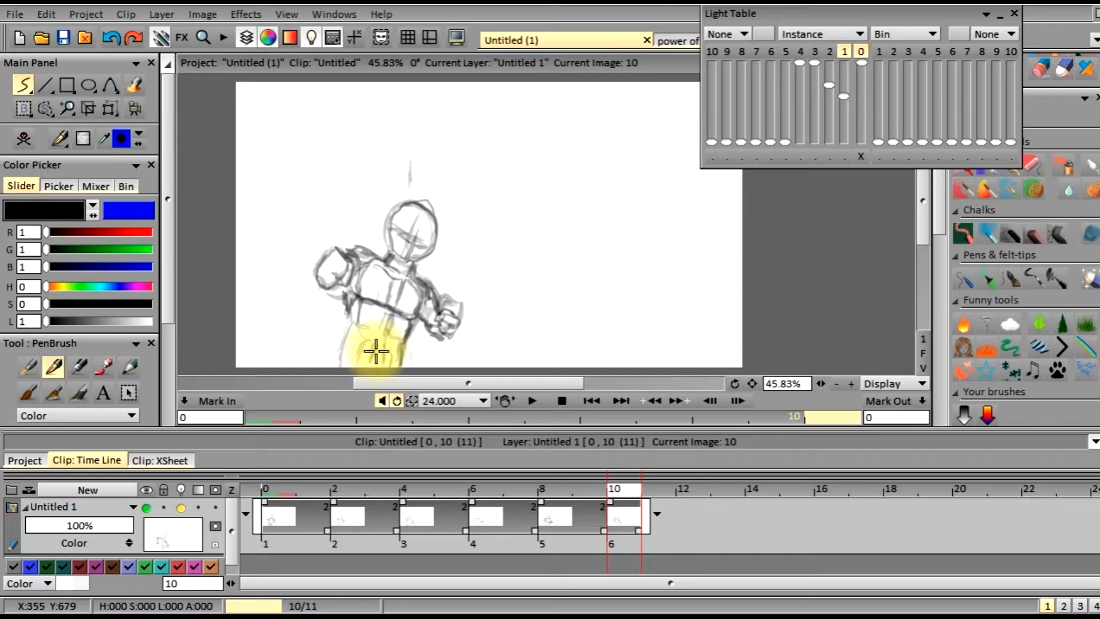
{"action": "mouse_move", "coordinate": [388, 347]}
{"action": "left_mouse_down"}
{"action": "mouse_move", "coordinate": [392, 371]}
{"action": "mouse_move", "coordinate": [408, 350]}
{"action": "mouse_move", "coordinate": [396, 369]}
{"action": "mouse_move", "coordinate": [363, 351]}
{"action": "mouse_move", "coordinate": [378, 356]}
{"action": "mouse_move", "coordinate": [375, 369]}
{"action": "mouse_move", "coordinate": [376, 344]}
{"action": "mouse_move", "coordinate": [373, 370]}
{"action": "mouse_move", "coordinate": [383, 345]}
{"action": "mouse_move", "coordinate": [381, 370]}
{"action": "mouse_move", "coordinate": [340, 337]}
{"action": "mouse_move", "coordinate": [354, 328]}
{"action": "mouse_move", "coordinate": [344, 356]}
{"action": "mouse_move", "coordinate": [353, 351]}
{"action": "mouse_move", "coordinate": [357, 369]}
{"action": "mouse_move", "coordinate": [409, 201]}
{"action": "mouse_move", "coordinate": [383, 264]}
{"action": "mouse_move", "coordinate": [400, 208]}
{"action": "mouse_move", "coordinate": [390, 226]}
{"action": "mouse_move", "coordinate": [429, 304]}
{"action": "left_mouse_up"}
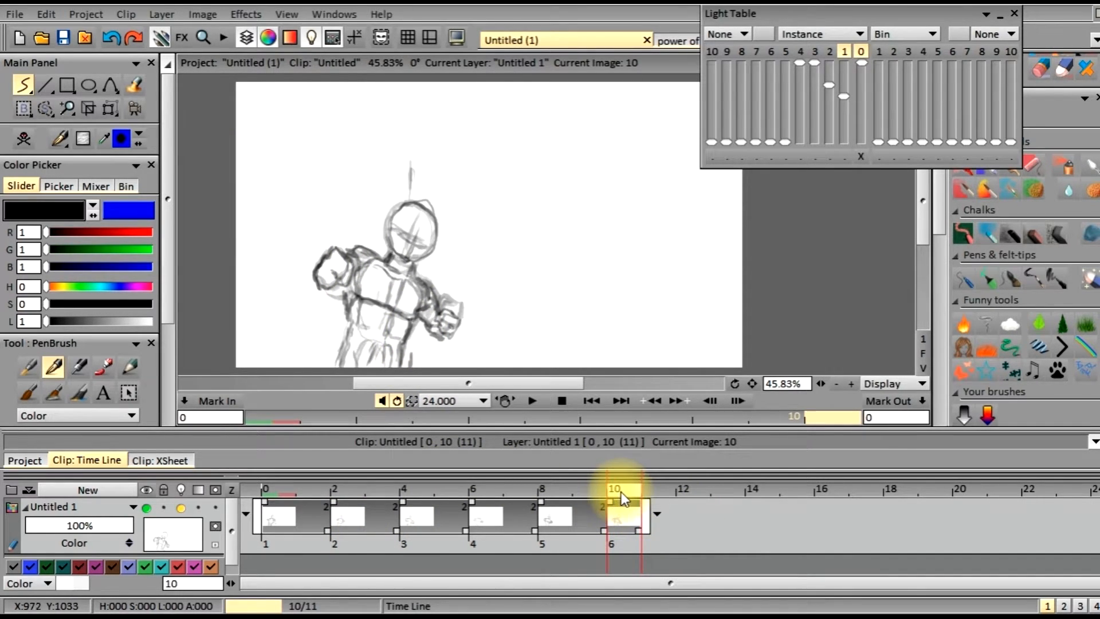
- Go to frame 12 and trace the fist on the figure's left-hand side over the light table
{"action": "mouse_move", "coordinate": [623, 492]}
{"action": "left_mouse_down"}
{"action": "mouse_move", "coordinate": [230, 483]}
{"action": "mouse_move", "coordinate": [581, 517]}
{"action": "mouse_move", "coordinate": [257, 487]}
{"action": "mouse_move", "coordinate": [622, 536]}
{"action": "mouse_move", "coordinate": [501, 514]}
{"action": "mouse_move", "coordinate": [239, 504]}
{"action": "mouse_move", "coordinate": [688, 525]}
{"action": "left_mouse_up"}
{"action": "left_click", "coordinate": [371, 288]}
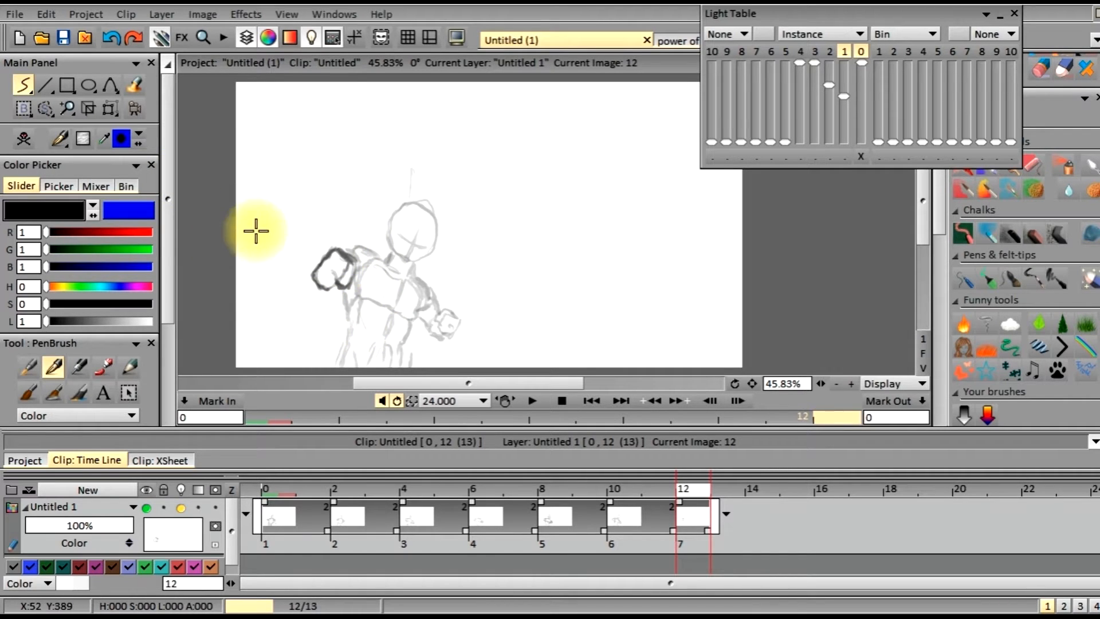
- Transform the traced fist with a scale of 122.79%, an angle of -12.36° and panning of 28.36 by 2.20, and apply it
{"action": "left_click", "coordinate": [110, 109]}
{"action": "left_click_drag", "start_coordinate": [386, 250], "coordinate": [368, 276]}
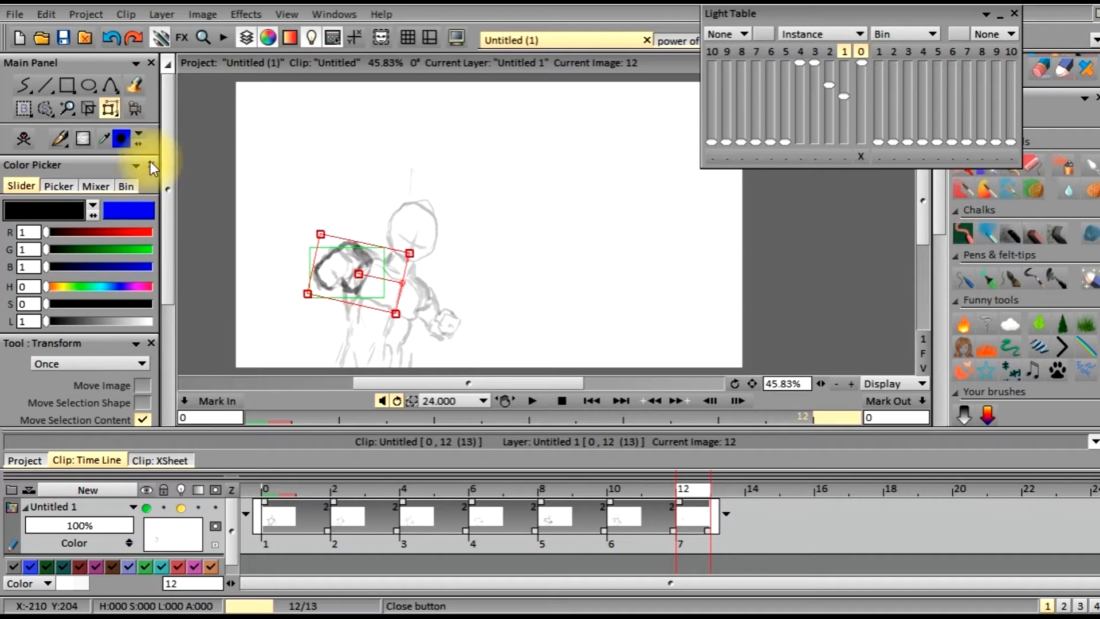
{"action": "scroll", "coordinate": [157, 222], "scroll_direction": "down", "scroll_amount": 2}
{"action": "scroll", "coordinate": [157, 222], "scroll_direction": "down", "scroll_amount": 3}
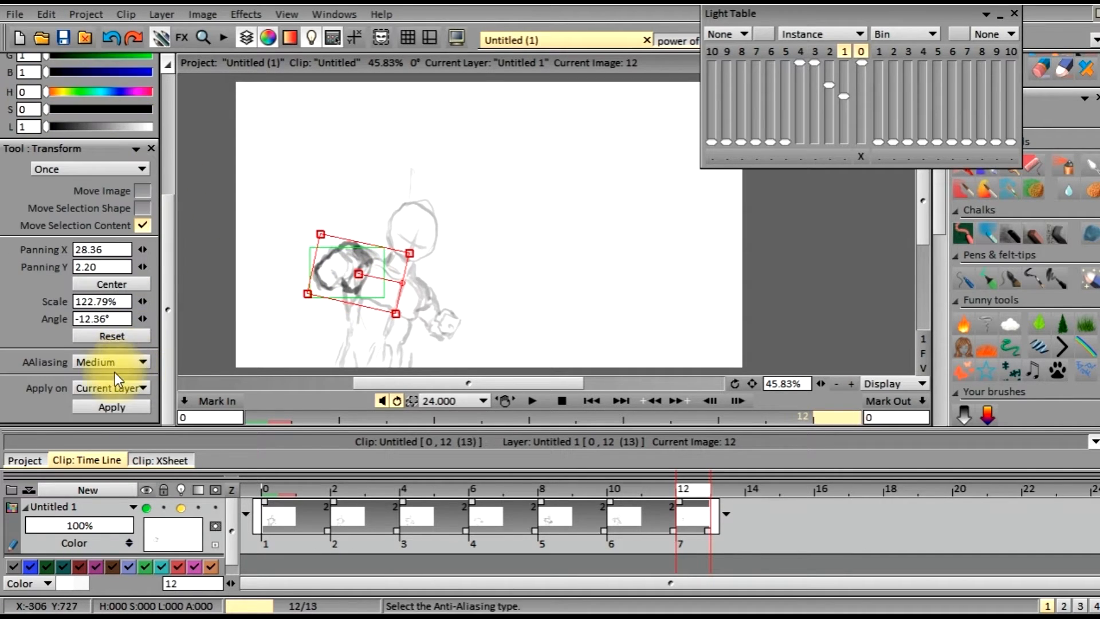
{"action": "left_click", "coordinate": [116, 406]}
{"action": "scroll", "coordinate": [167, 155], "scroll_direction": "up", "scroll_amount": 5}
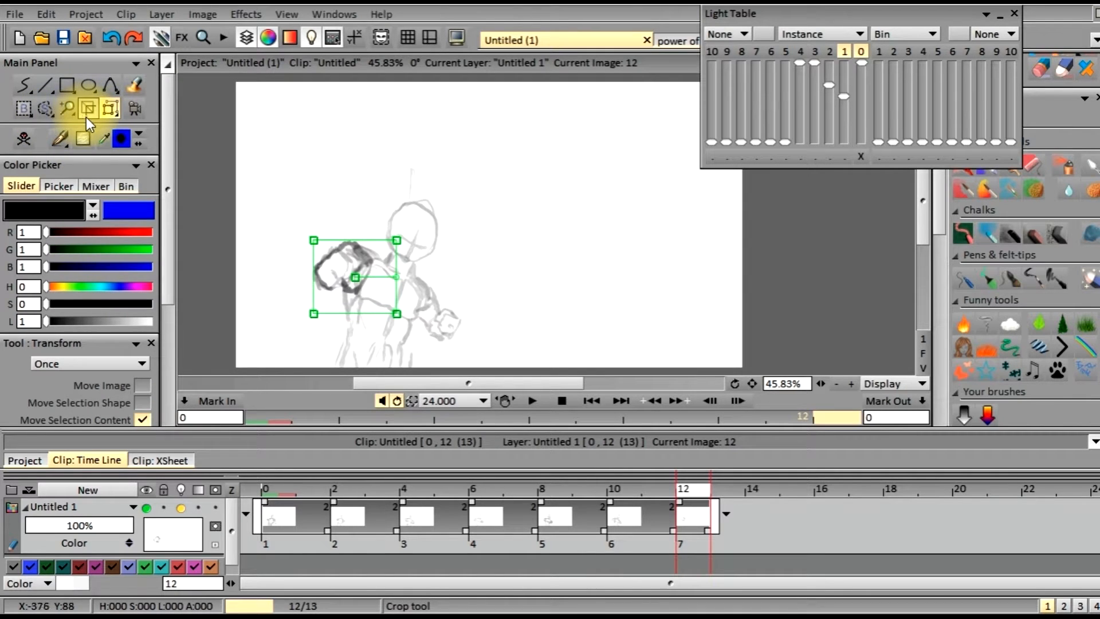
- Select the inner, lower part of the enlarged fist freehand, adjust it with a transform, apply it and clear the selection
{"action": "left_click", "coordinate": [44, 108]}
{"action": "left_click", "coordinate": [86, 125]}
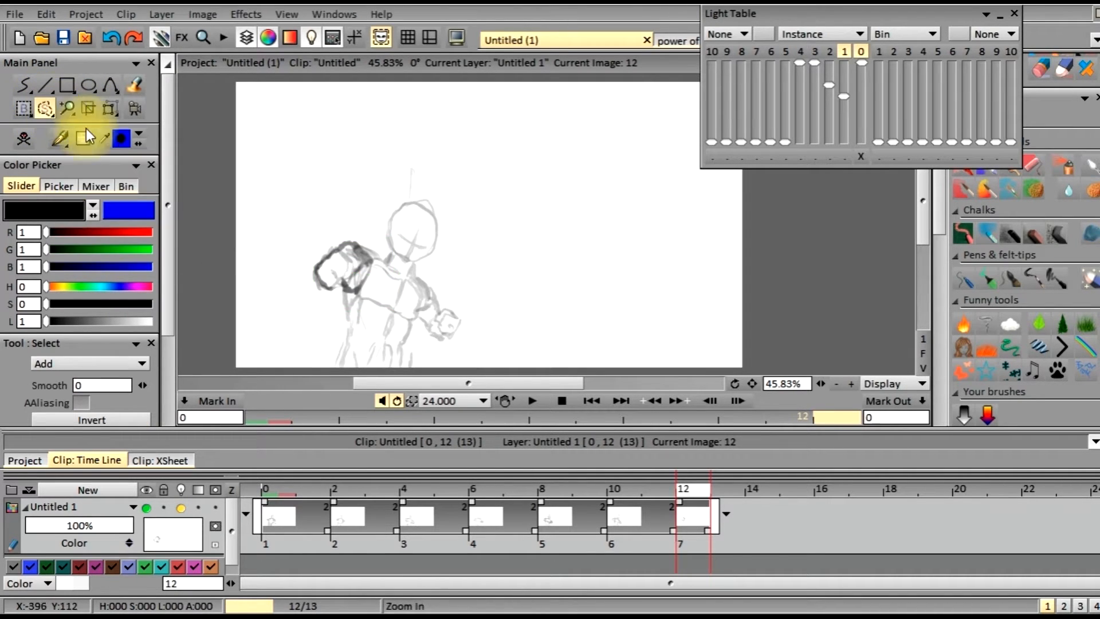
{"action": "mouse_move", "coordinate": [374, 261]}
{"action": "left_mouse_down"}
{"action": "mouse_move", "coordinate": [351, 299]}
{"action": "mouse_move", "coordinate": [342, 270]}
{"action": "left_mouse_up"}
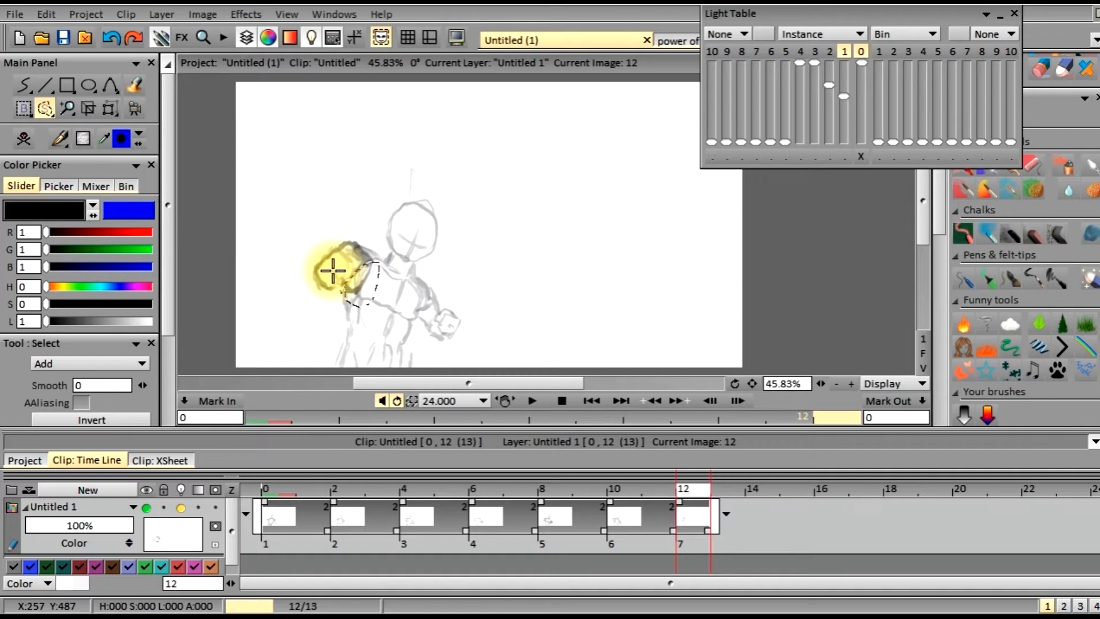
{"action": "left_click", "coordinate": [109, 109]}
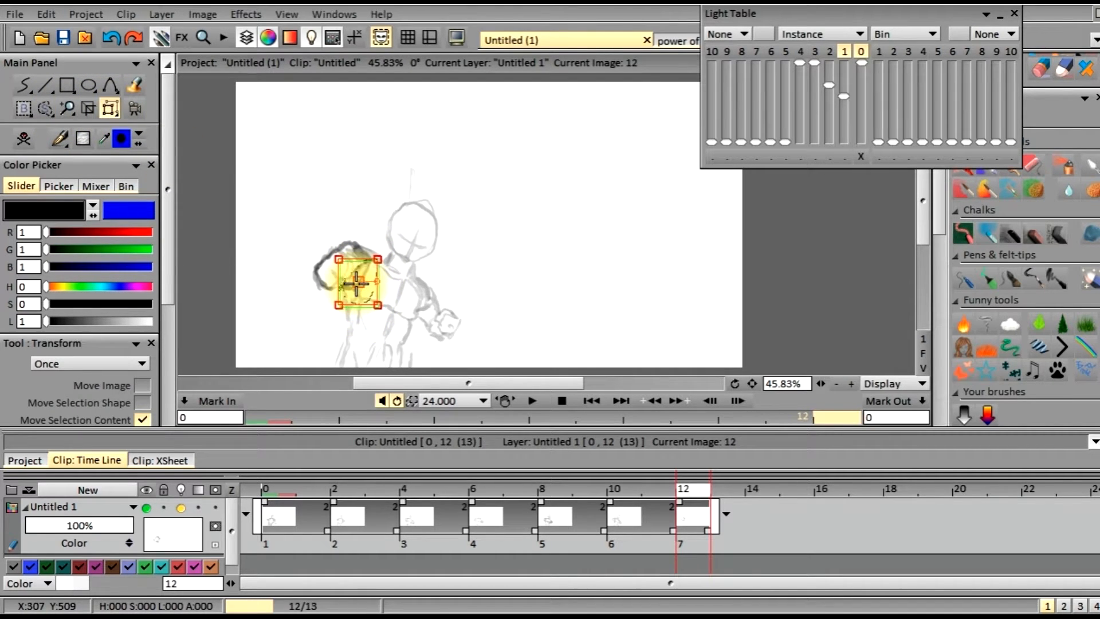
{"action": "mouse_move", "coordinate": [168, 271]}
{"action": "left_mouse_down"}
{"action": "mouse_move", "coordinate": [136, 415]}
{"action": "mouse_move", "coordinate": [170, 374]}
{"action": "mouse_move", "coordinate": [163, 258]}
{"action": "left_mouse_up"}
{"action": "left_click", "coordinate": [144, 409]}
{"action": "left_click", "coordinate": [28, 91]}
{"action": "left_click", "coordinate": [54, 117]}
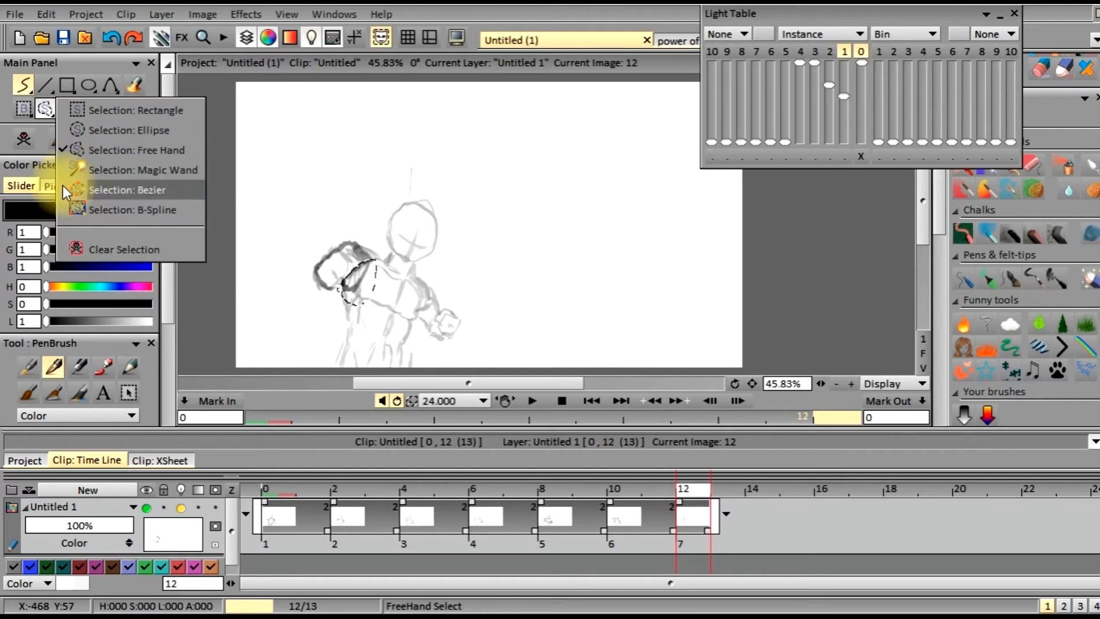
{"action": "left_click", "coordinate": [94, 244]}
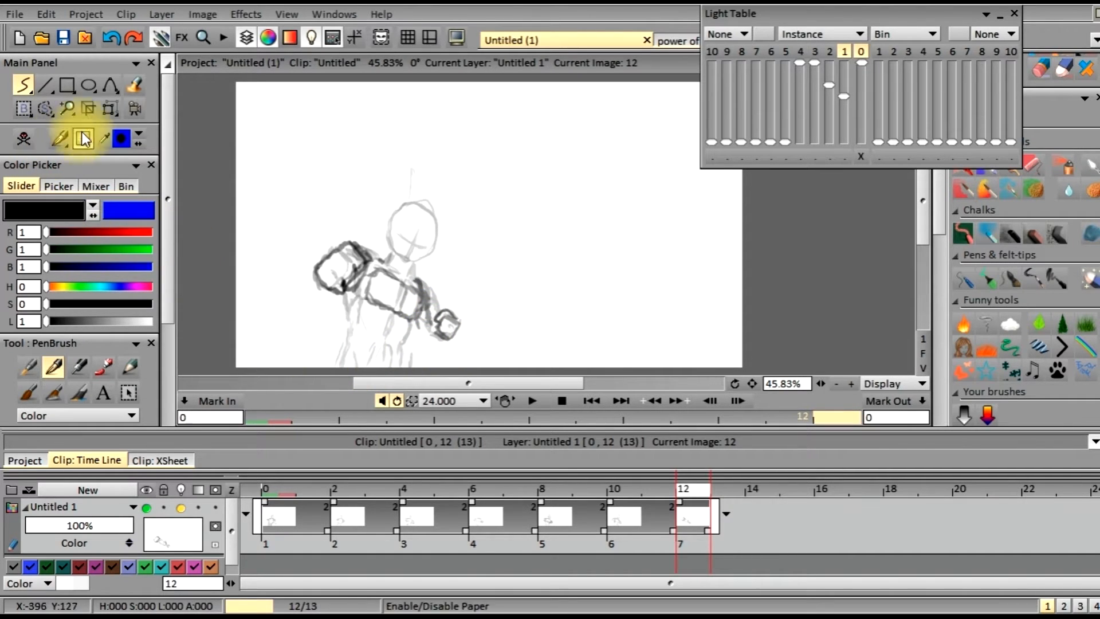
- Select the fist on the figure's right-hand side freehand, rotate it -27.29°, pan it -26.18 by 24.00, apply the transform and clear the selection
{"action": "left_click", "coordinate": [45, 108]}
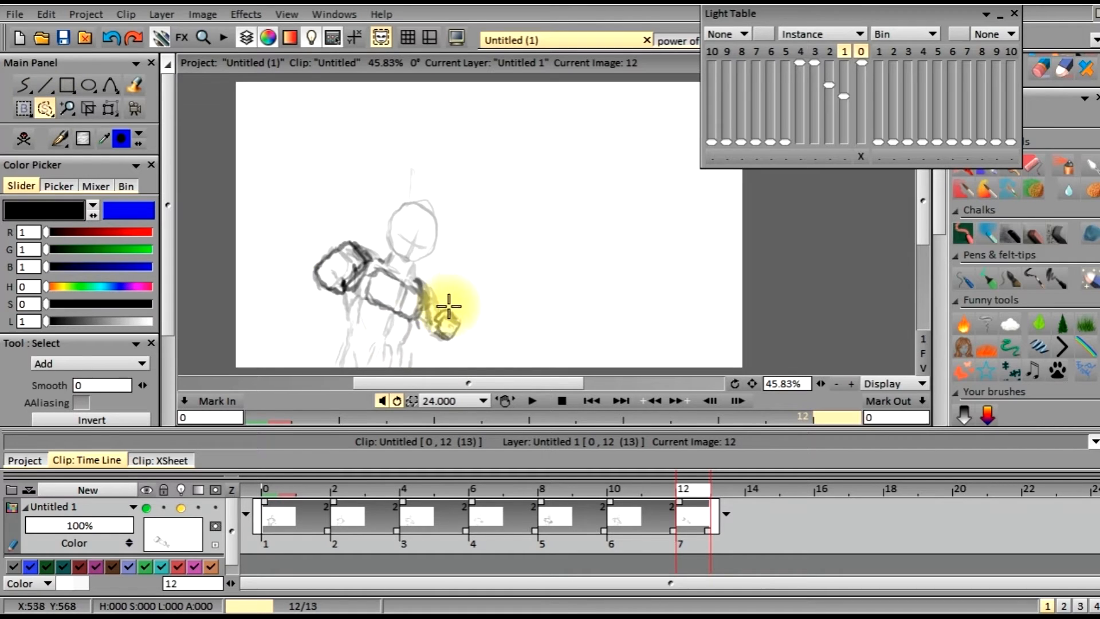
{"action": "mouse_move", "coordinate": [431, 319]}
{"action": "left_mouse_down"}
{"action": "mouse_move", "coordinate": [467, 337]}
{"action": "mouse_move", "coordinate": [437, 312]}
{"action": "mouse_move", "coordinate": [440, 330]}
{"action": "mouse_move", "coordinate": [460, 332]}
{"action": "mouse_move", "coordinate": [450, 327]}
{"action": "mouse_move", "coordinate": [418, 432]}
{"action": "mouse_move", "coordinate": [218, 266]}
{"action": "left_mouse_up"}
{"action": "left_click", "coordinate": [109, 108]}
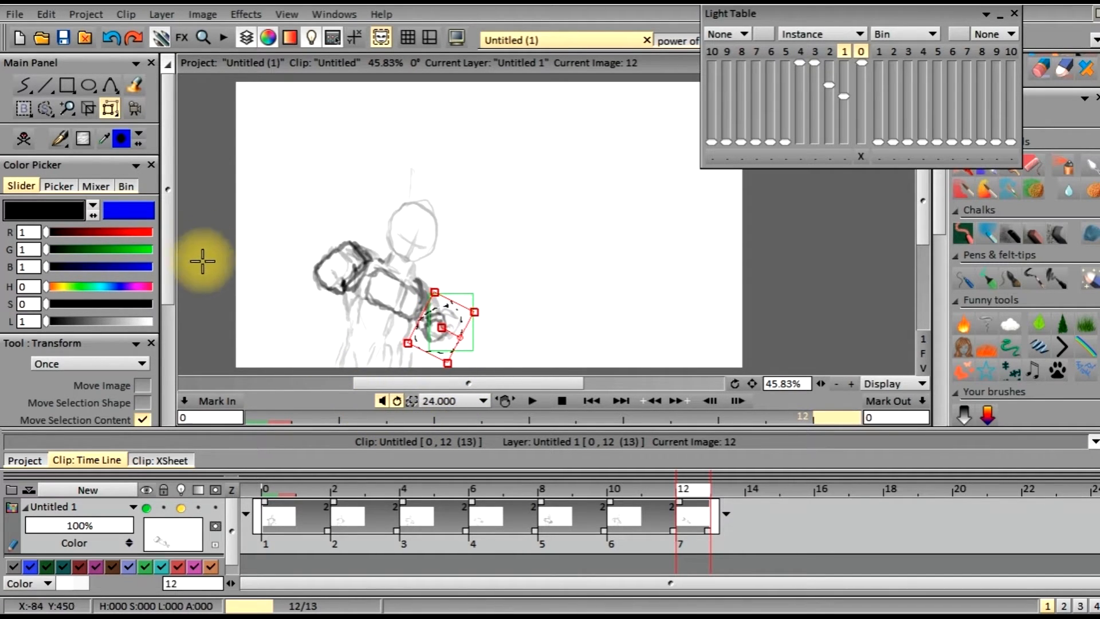
{"action": "left_click_drag", "start_coordinate": [440, 326], "coordinate": [439, 332]}
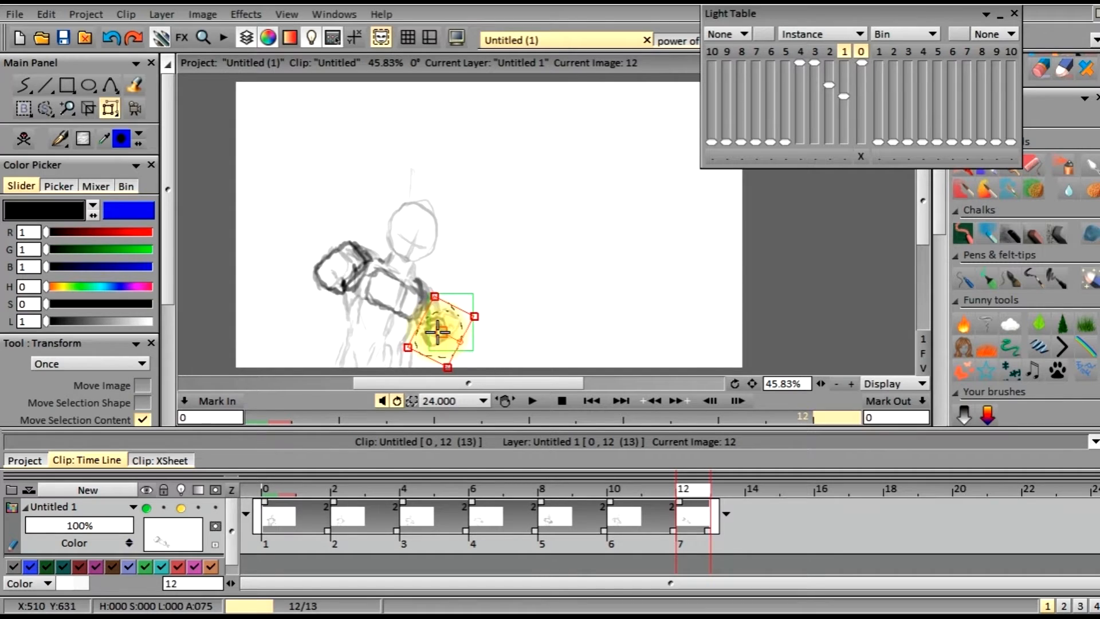
{"action": "scroll", "coordinate": [150, 362], "scroll_direction": "down", "scroll_amount": 1}
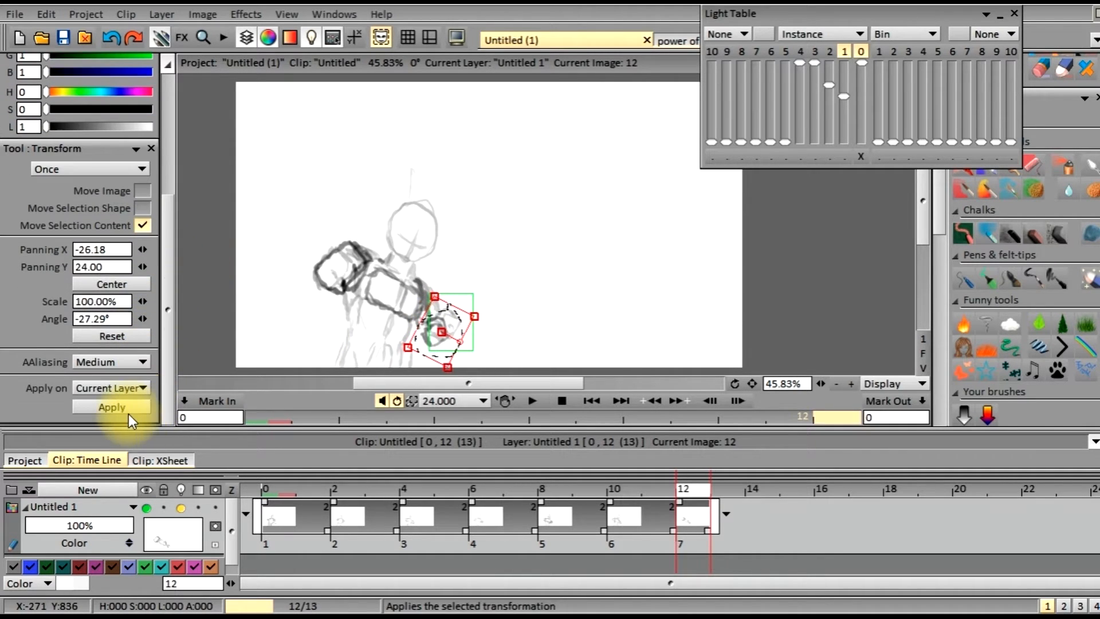
{"action": "left_click", "coordinate": [133, 406]}
{"action": "scroll", "coordinate": [170, 364], "scroll_direction": "up", "scroll_amount": 3}
{"action": "left_click", "coordinate": [22, 88]}
{"action": "left_click", "coordinate": [23, 88]}
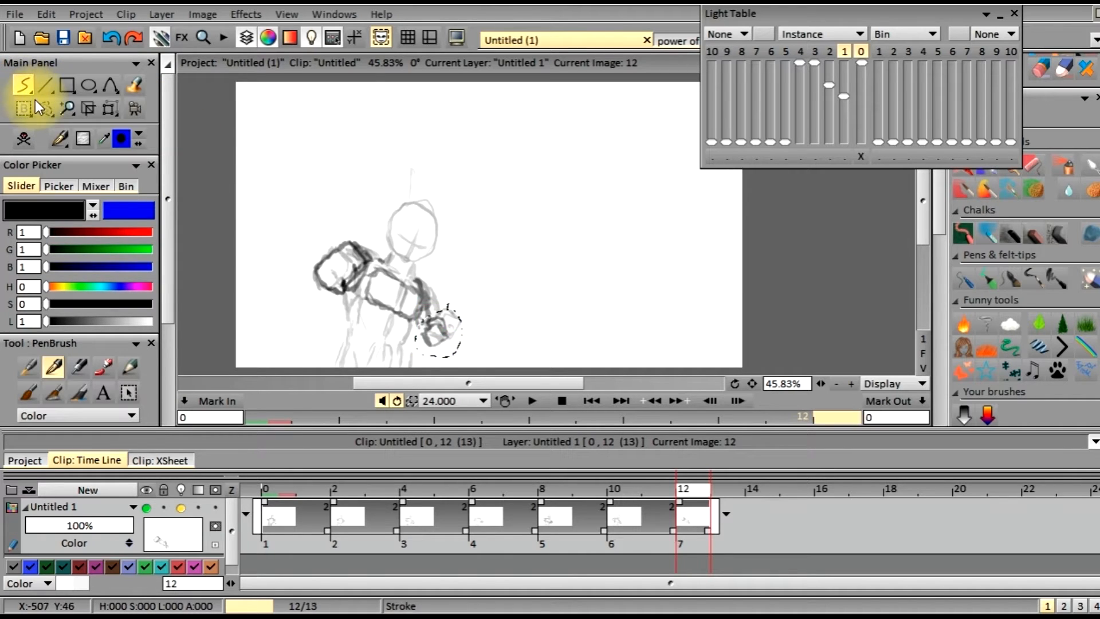
{"action": "left_click", "coordinate": [45, 109]}
{"action": "left_click", "coordinate": [74, 246]}
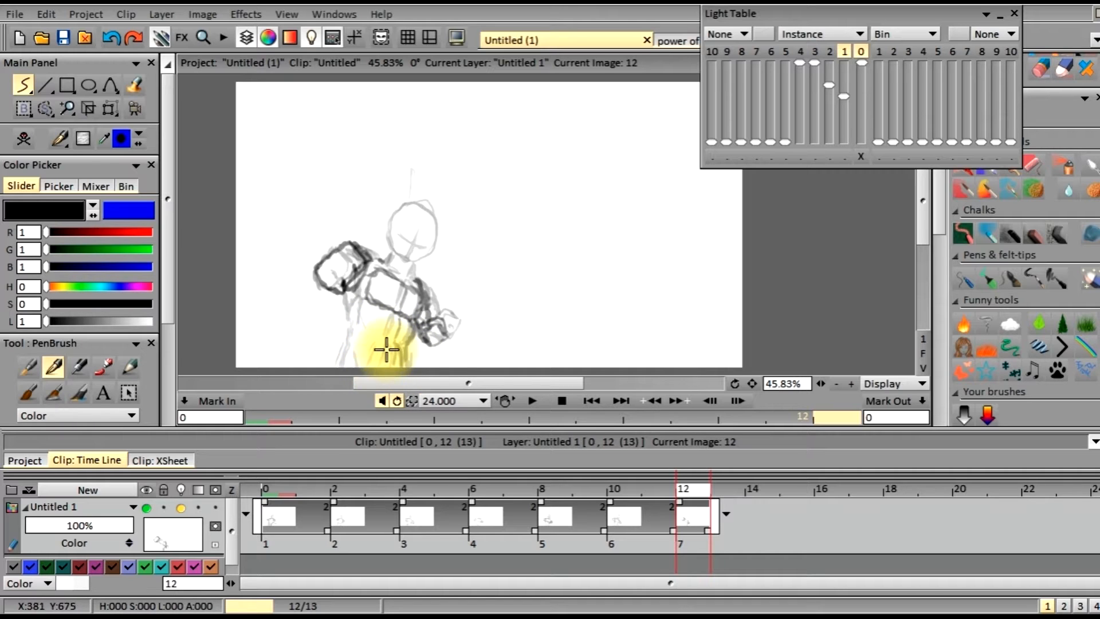
- Trace the abdomen, side and waist lines beneath the chest on frame 12
{"action": "mouse_move", "coordinate": [384, 354]}
{"action": "left_mouse_down"}
{"action": "mouse_move", "coordinate": [361, 312]}
{"action": "mouse_move", "coordinate": [371, 303]}
{"action": "left_mouse_up"}
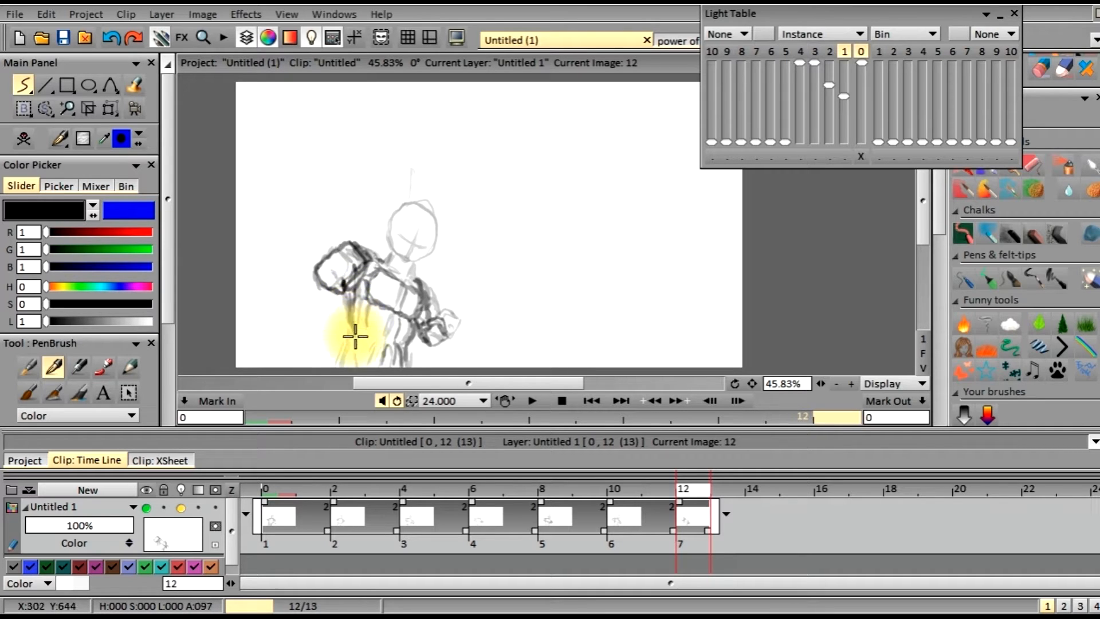
{"action": "left_click_drag", "start_coordinate": [353, 331], "coordinate": [354, 372]}
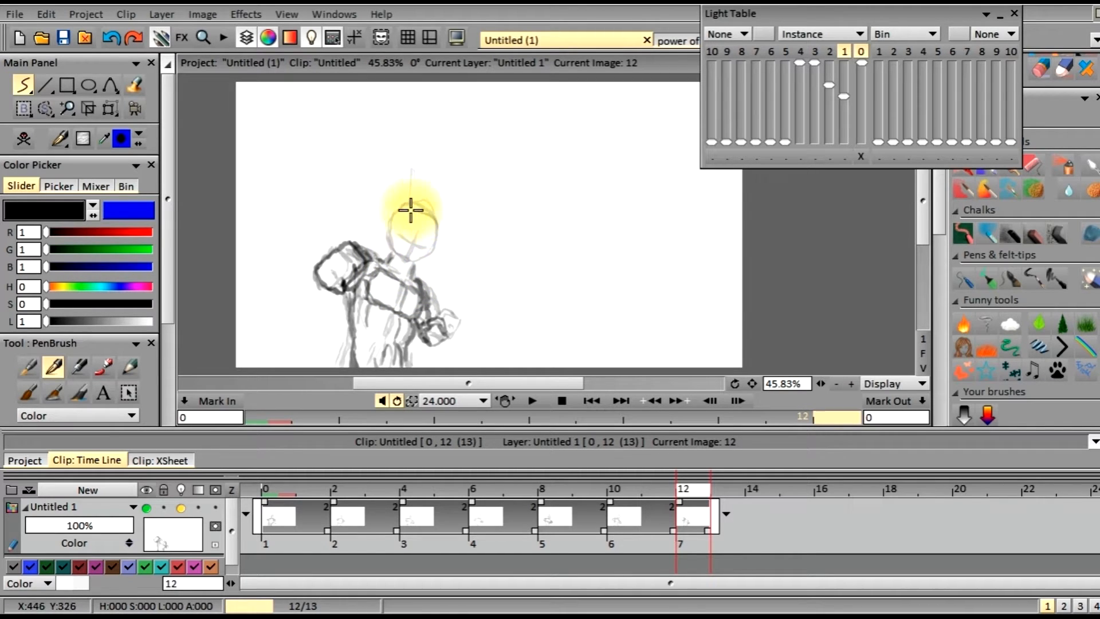
- Trace the head on frame 12, undo the misplaced outline, and redraw the circle with crossing facial guide lines
{"action": "mouse_move", "coordinate": [390, 225]}
{"action": "left_mouse_down"}
{"action": "mouse_move", "coordinate": [399, 263]}
{"action": "mouse_move", "coordinate": [435, 253]}
{"action": "mouse_move", "coordinate": [438, 222]}
{"action": "mouse_move", "coordinate": [424, 210]}
{"action": "mouse_move", "coordinate": [390, 216]}
{"action": "mouse_move", "coordinate": [390, 242]}
{"action": "mouse_move", "coordinate": [404, 212]}
{"action": "left_mouse_up"}
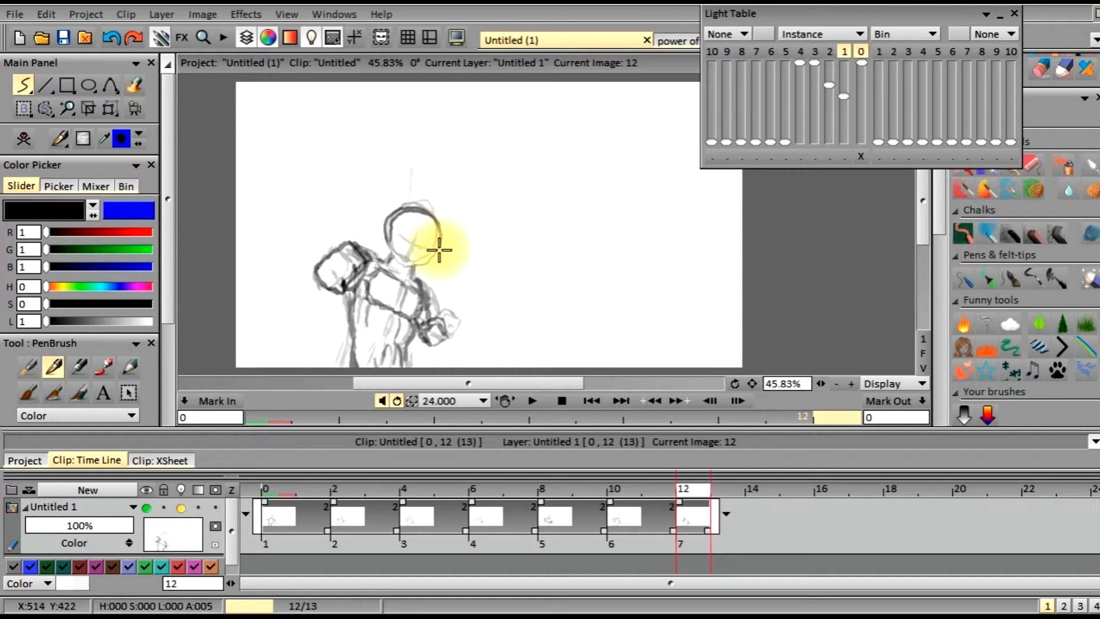
{"action": "left_click", "coordinate": [110, 39]}
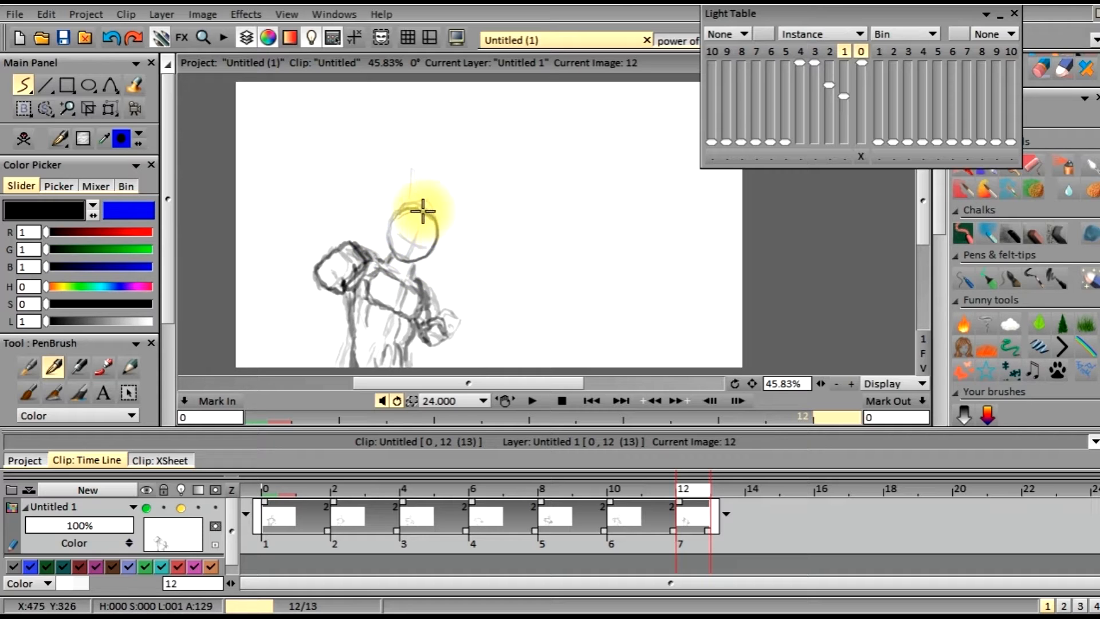
{"action": "mouse_move", "coordinate": [417, 207]}
{"action": "left_mouse_down"}
{"action": "mouse_move", "coordinate": [388, 237]}
{"action": "mouse_move", "coordinate": [397, 256]}
{"action": "mouse_move", "coordinate": [419, 261]}
{"action": "mouse_move", "coordinate": [410, 267]}
{"action": "mouse_move", "coordinate": [394, 237]}
{"action": "mouse_move", "coordinate": [423, 254]}
{"action": "mouse_move", "coordinate": [421, 231]}
{"action": "mouse_move", "coordinate": [413, 237]}
{"action": "mouse_move", "coordinate": [428, 219]}
{"action": "mouse_move", "coordinate": [413, 245]}
{"action": "left_mouse_up"}
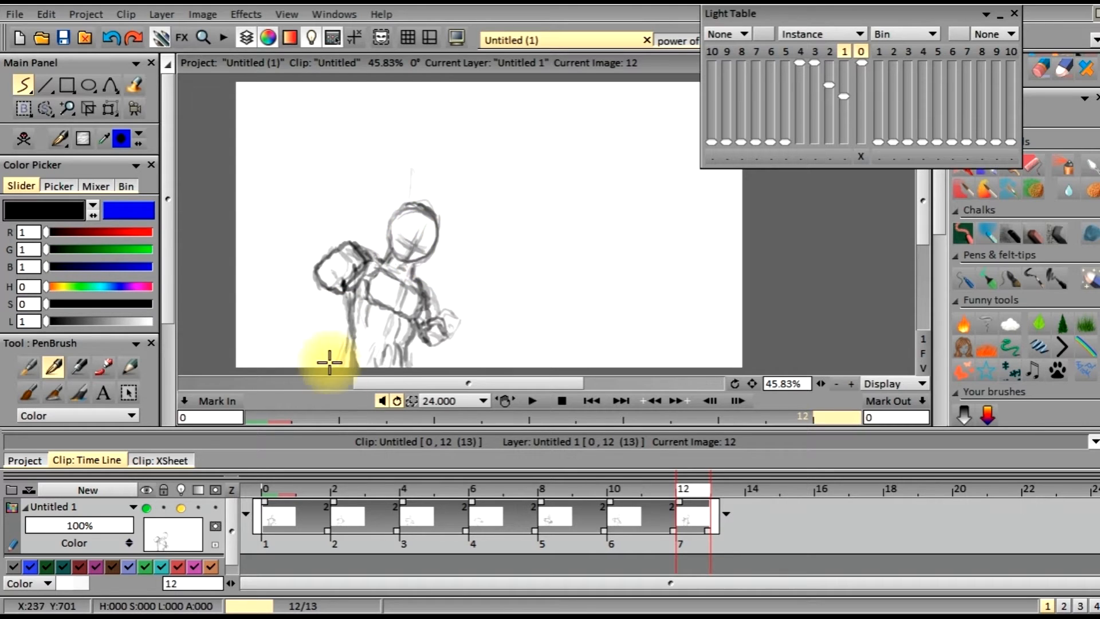
- Add a new drawing at frame 14 and trace the figure's enlarged forward fist with its knuckles and finger divisions
{"action": "mouse_move", "coordinate": [680, 498]}
{"action": "left_mouse_down"}
{"action": "mouse_move", "coordinate": [626, 507]}
{"action": "mouse_move", "coordinate": [270, 504]}
{"action": "mouse_move", "coordinate": [710, 513]}
{"action": "mouse_move", "coordinate": [342, 490]}
{"action": "mouse_move", "coordinate": [635, 511]}
{"action": "mouse_move", "coordinate": [752, 497]}
{"action": "left_mouse_up"}
{"action": "left_click", "coordinate": [362, 266]}
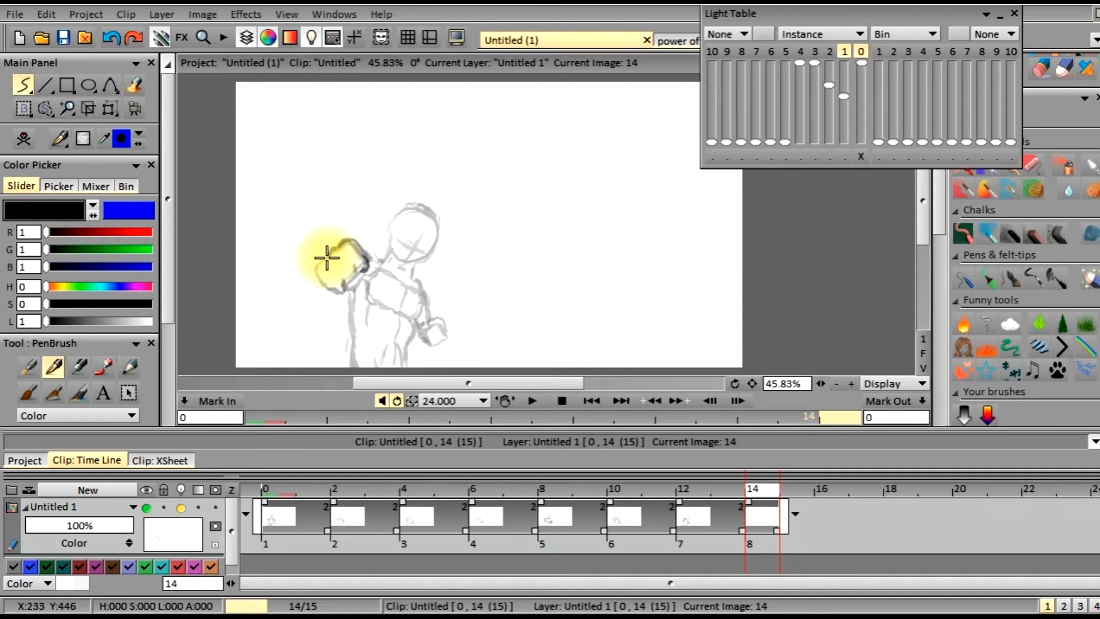
{"action": "mouse_move", "coordinate": [326, 257]}
{"action": "left_mouse_down"}
{"action": "mouse_move", "coordinate": [338, 292]}
{"action": "mouse_move", "coordinate": [360, 277]}
{"action": "mouse_move", "coordinate": [358, 247]}
{"action": "left_mouse_up"}
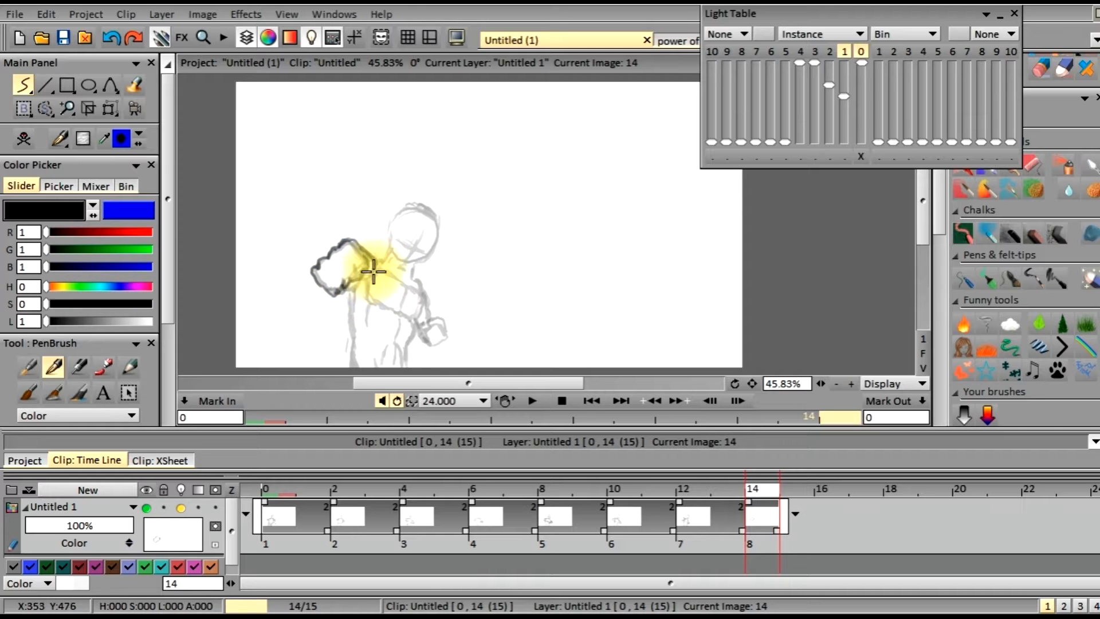
{"action": "mouse_move", "coordinate": [355, 286]}
{"action": "left_mouse_down"}
{"action": "mouse_move", "coordinate": [347, 267]}
{"action": "mouse_move", "coordinate": [314, 275]}
{"action": "mouse_move", "coordinate": [345, 256]}
{"action": "mouse_move", "coordinate": [319, 270]}
{"action": "mouse_move", "coordinate": [346, 277]}
{"action": "mouse_move", "coordinate": [323, 278]}
{"action": "left_mouse_up"}
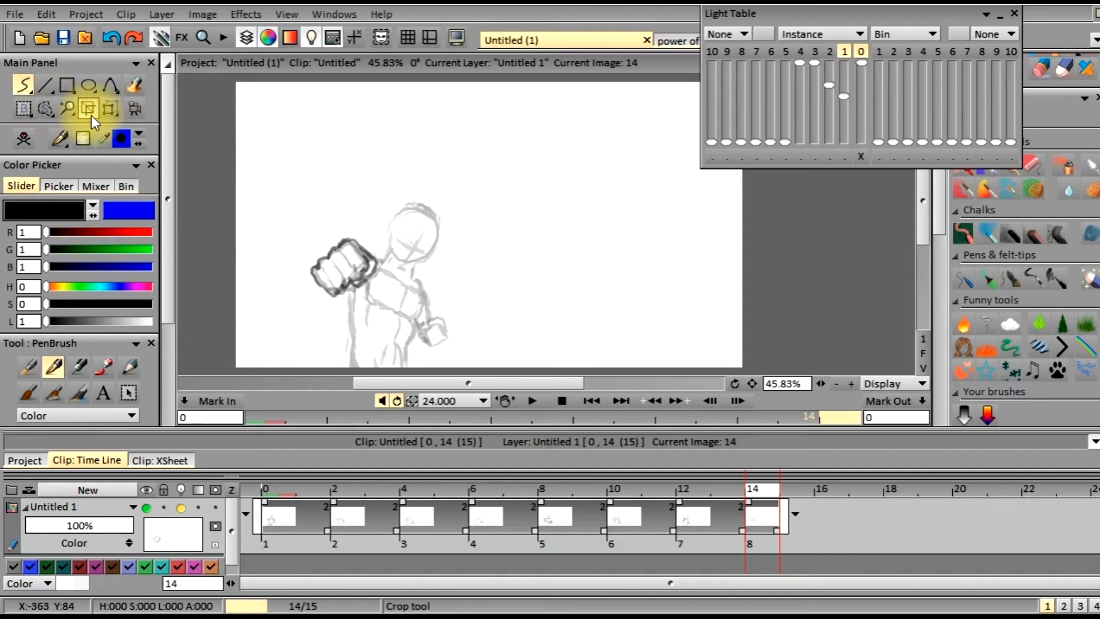
- Transform the frame 14 fist with a scale of 132.19%, an angle of -27.68° and panning of 89.42 by 34.88, and apply it
{"action": "scroll", "coordinate": [123, 142], "scroll_direction": "down", "scroll_amount": 1}
{"action": "scroll", "coordinate": [172, 179], "scroll_direction": "up", "scroll_amount": 1}
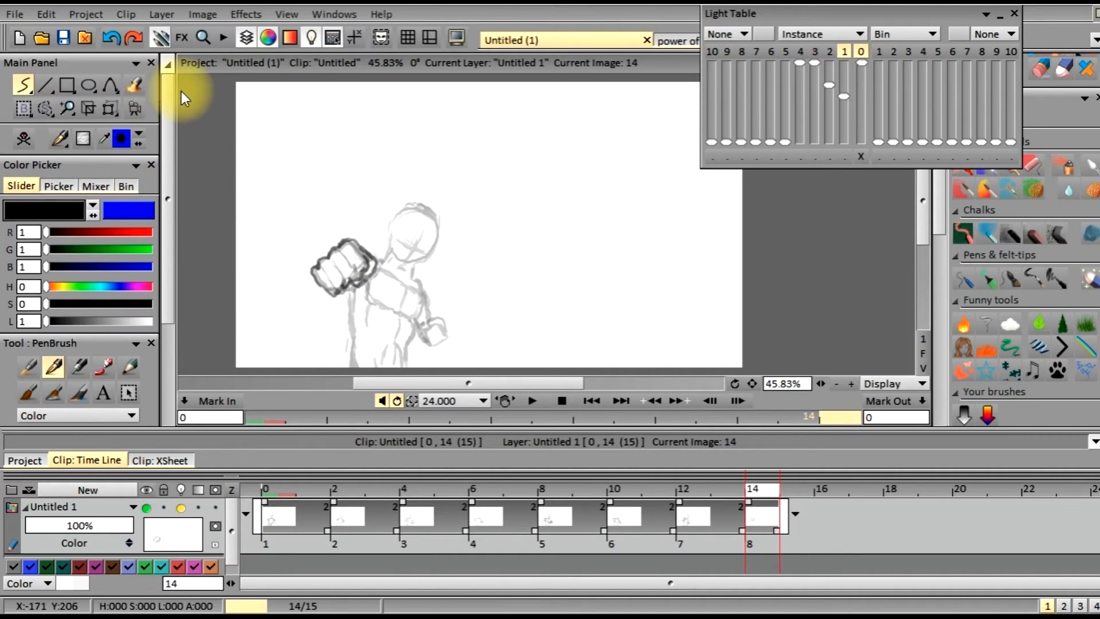
{"action": "left_click", "coordinate": [111, 110]}
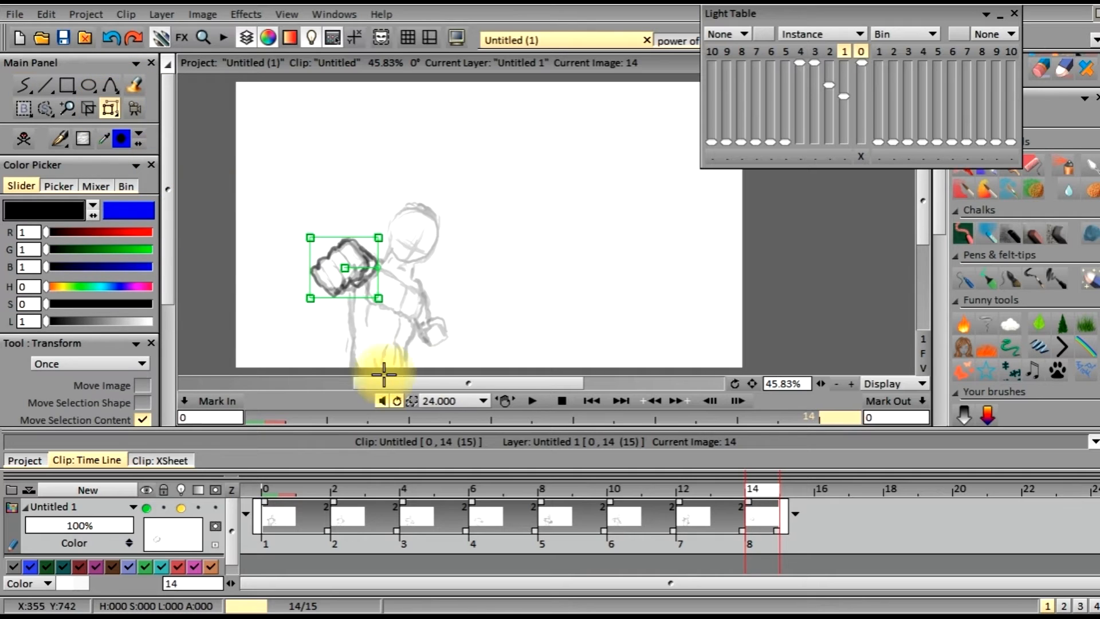
{"action": "left_click_drag", "start_coordinate": [345, 267], "coordinate": [374, 270]}
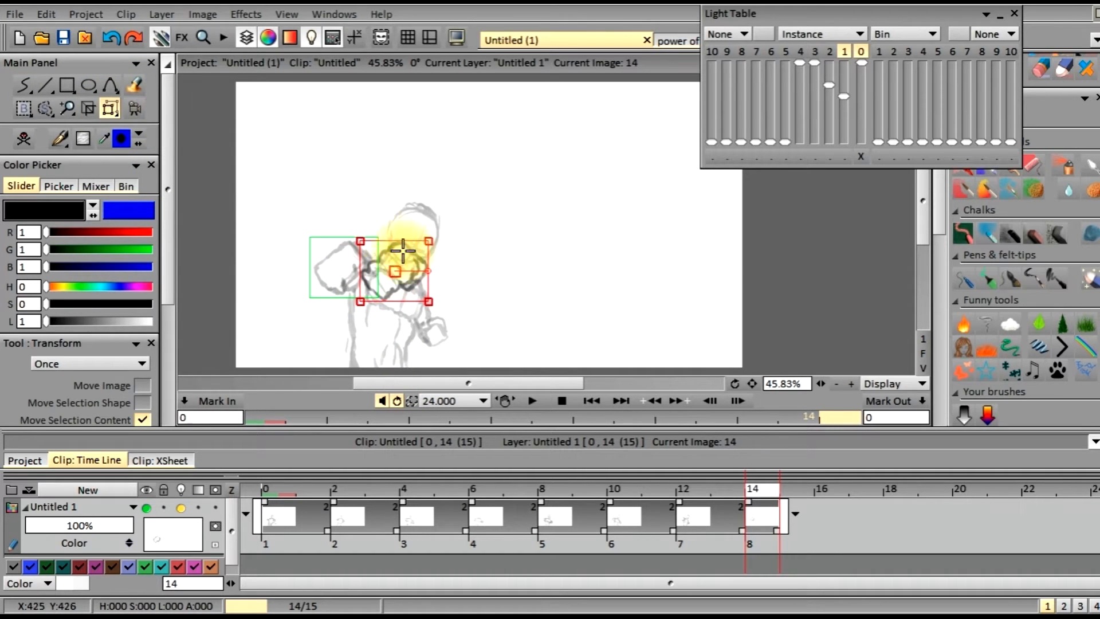
{"action": "left_click_drag", "start_coordinate": [429, 241], "coordinate": [436, 237]}
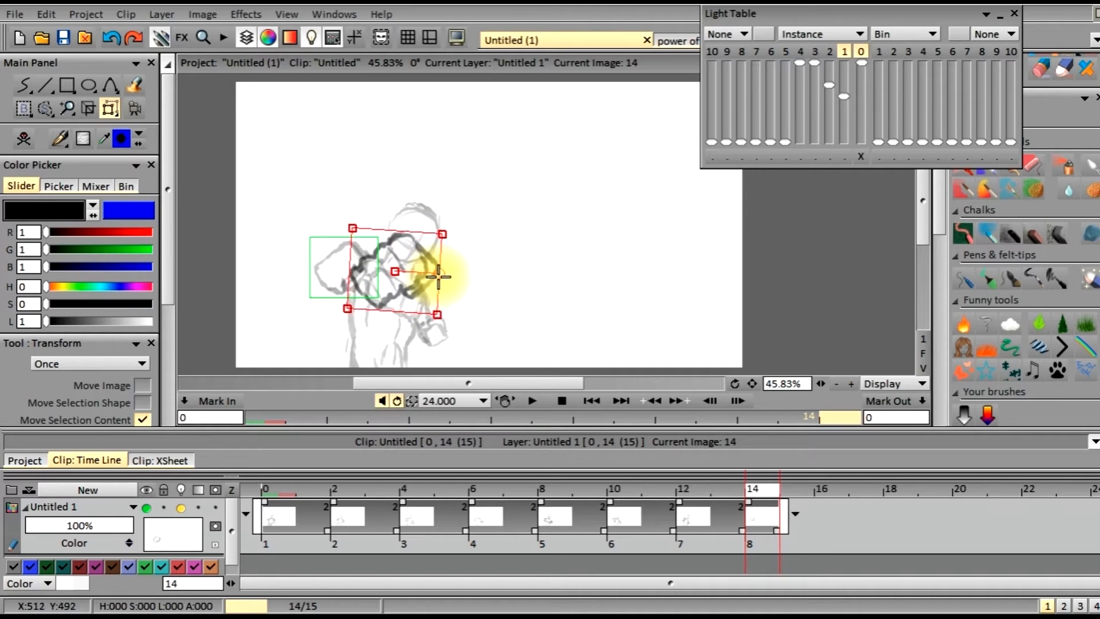
{"action": "left_click_drag", "start_coordinate": [433, 282], "coordinate": [429, 287]}
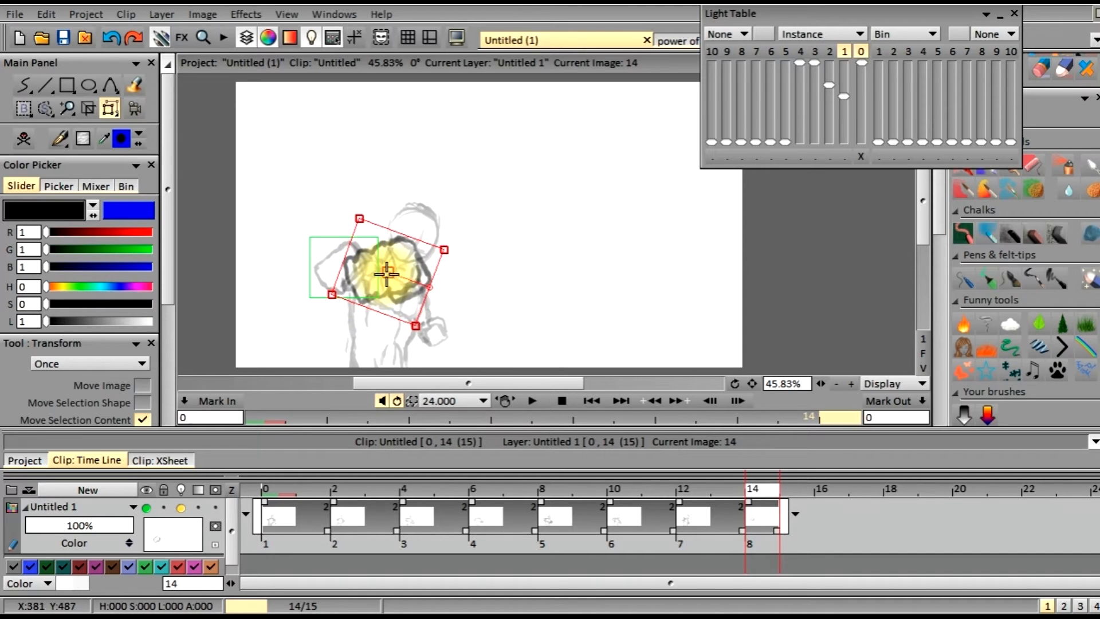
{"action": "left_click", "coordinate": [171, 380]}
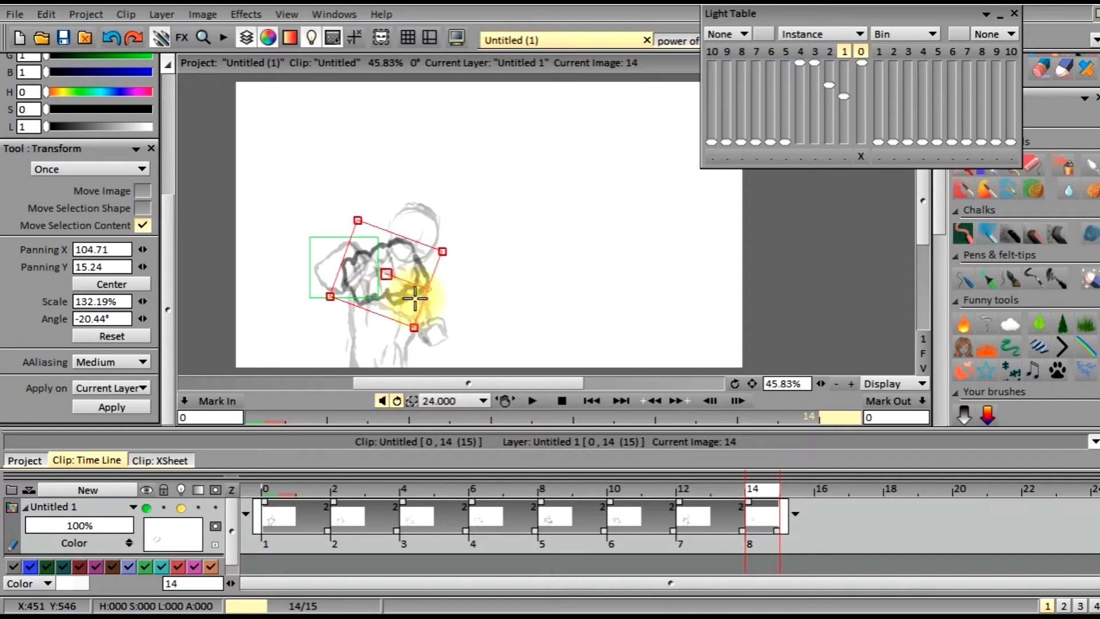
{"action": "left_click_drag", "start_coordinate": [425, 295], "coordinate": [381, 281]}
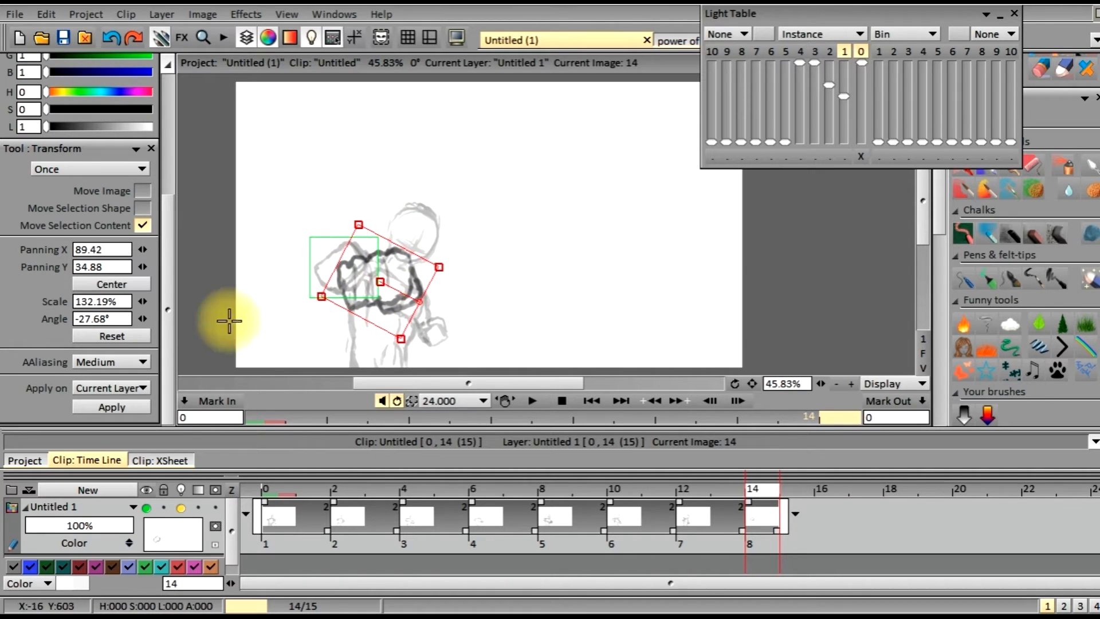
{"action": "left_click", "coordinate": [117, 406]}
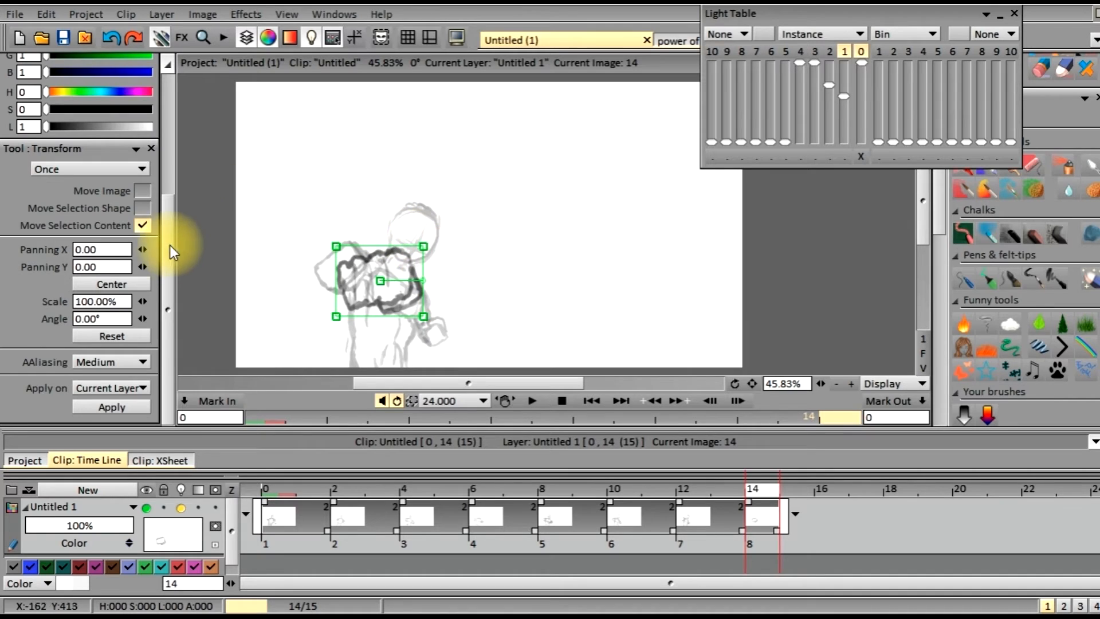
- Trace the torso's side and waist lines beneath the enlarged fist on frame 14 with freehand pen strokes
{"action": "left_click_drag", "start_coordinate": [172, 247], "coordinate": [187, 177]}
{"action": "left_click", "coordinate": [30, 90]}
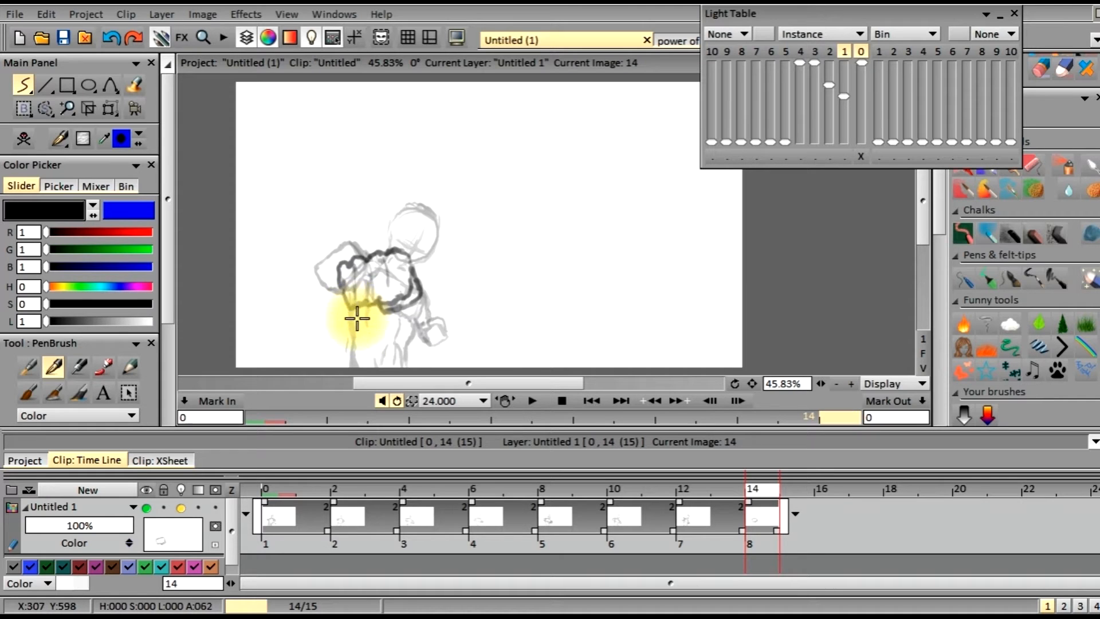
{"action": "left_click_drag", "start_coordinate": [353, 310], "coordinate": [356, 367]}
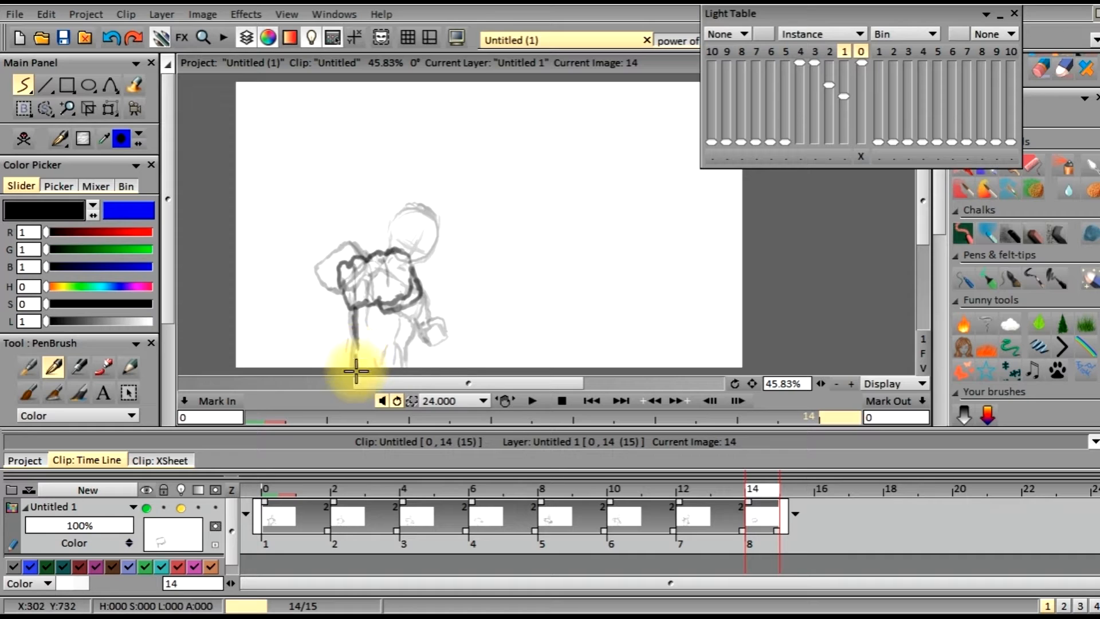
{"action": "left_click_drag", "start_coordinate": [417, 327], "coordinate": [408, 367]}
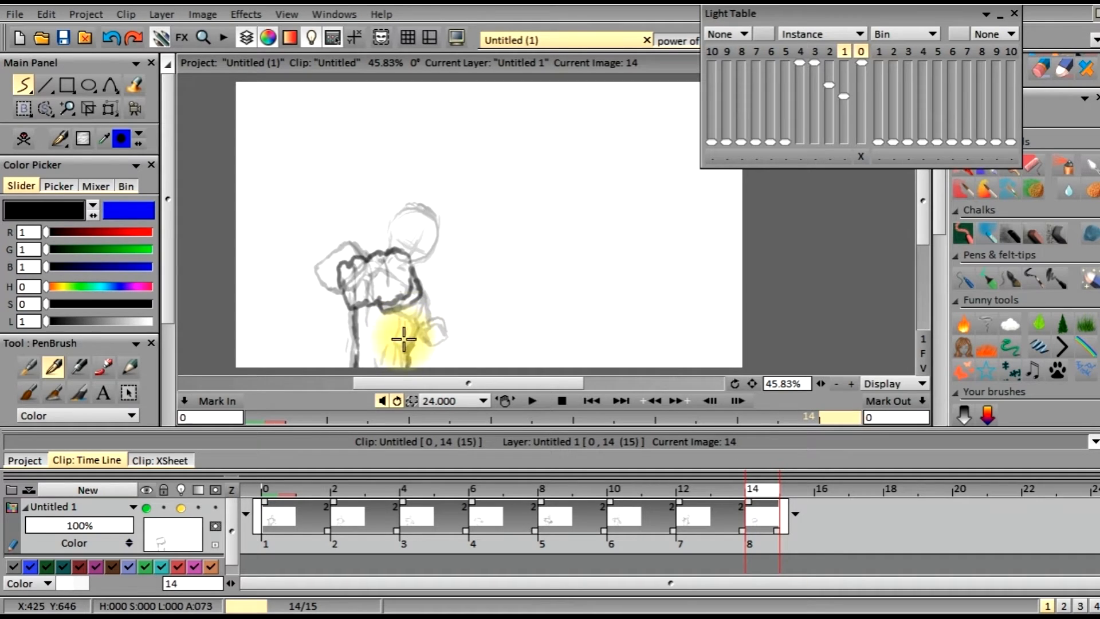
{"action": "left_click_drag", "start_coordinate": [406, 323], "coordinate": [405, 366]}
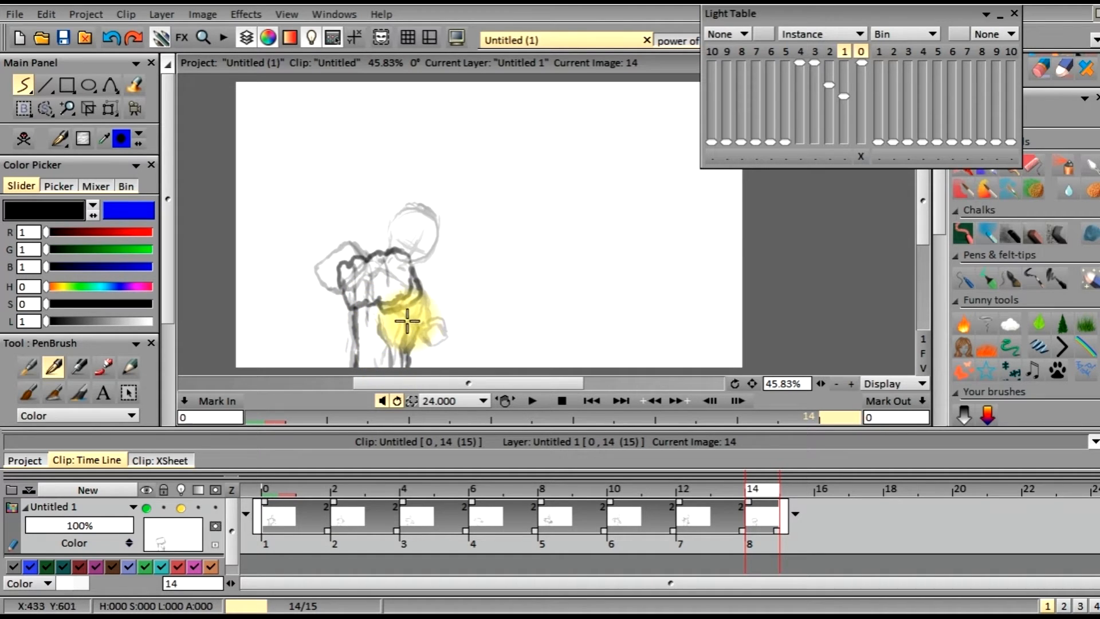
- Draw the rear arm, small fist, remaining torso lines and head on frame 14, and scrub back to frame 4 and forward to check the motion
{"action": "left_click_drag", "start_coordinate": [425, 300], "coordinate": [428, 336]}
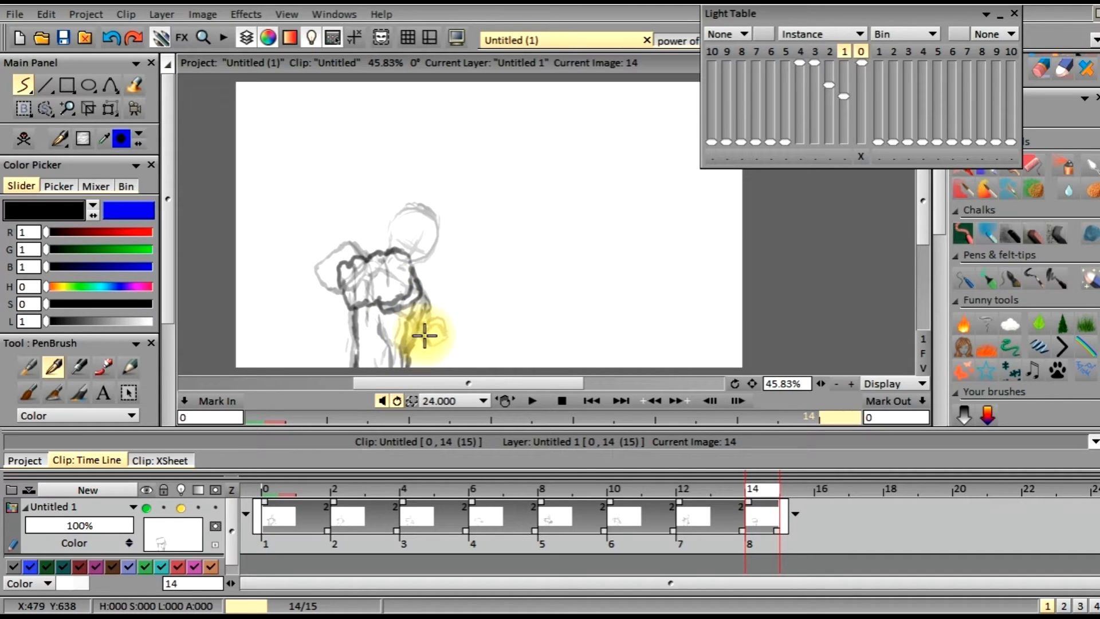
{"action": "left_click_drag", "start_coordinate": [439, 332], "coordinate": [427, 347]}
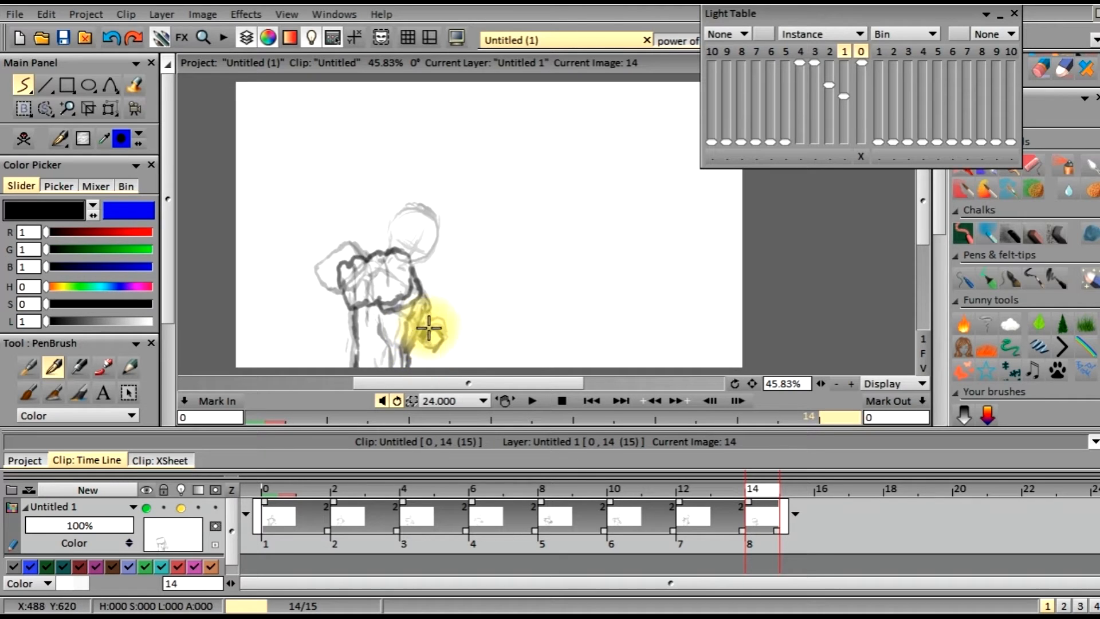
{"action": "left_click_drag", "start_coordinate": [424, 323], "coordinate": [415, 365]}
{"action": "mouse_move", "coordinate": [422, 322]}
{"action": "left_mouse_down"}
{"action": "mouse_move", "coordinate": [418, 319]}
{"action": "mouse_move", "coordinate": [409, 314]}
{"action": "mouse_move", "coordinate": [424, 306]}
{"action": "mouse_move", "coordinate": [404, 300]}
{"action": "mouse_move", "coordinate": [394, 313]}
{"action": "mouse_move", "coordinate": [359, 315]}
{"action": "mouse_move", "coordinate": [375, 322]}
{"action": "mouse_move", "coordinate": [378, 352]}
{"action": "mouse_move", "coordinate": [352, 332]}
{"action": "mouse_move", "coordinate": [354, 314]}
{"action": "mouse_move", "coordinate": [359, 347]}
{"action": "mouse_move", "coordinate": [358, 338]}
{"action": "mouse_move", "coordinate": [371, 346]}
{"action": "mouse_move", "coordinate": [364, 334]}
{"action": "mouse_move", "coordinate": [377, 345]}
{"action": "mouse_move", "coordinate": [358, 316]}
{"action": "left_mouse_up"}
{"action": "mouse_move", "coordinate": [408, 248]}
{"action": "left_mouse_down"}
{"action": "mouse_move", "coordinate": [409, 272]}
{"action": "mouse_move", "coordinate": [440, 240]}
{"action": "mouse_move", "coordinate": [419, 215]}
{"action": "mouse_move", "coordinate": [395, 220]}
{"action": "mouse_move", "coordinate": [407, 212]}
{"action": "mouse_move", "coordinate": [430, 214]}
{"action": "mouse_move", "coordinate": [441, 236]}
{"action": "mouse_move", "coordinate": [403, 213]}
{"action": "mouse_move", "coordinate": [388, 232]}
{"action": "mouse_move", "coordinate": [403, 215]}
{"action": "mouse_move", "coordinate": [421, 219]}
{"action": "mouse_move", "coordinate": [424, 270]}
{"action": "left_mouse_up"}
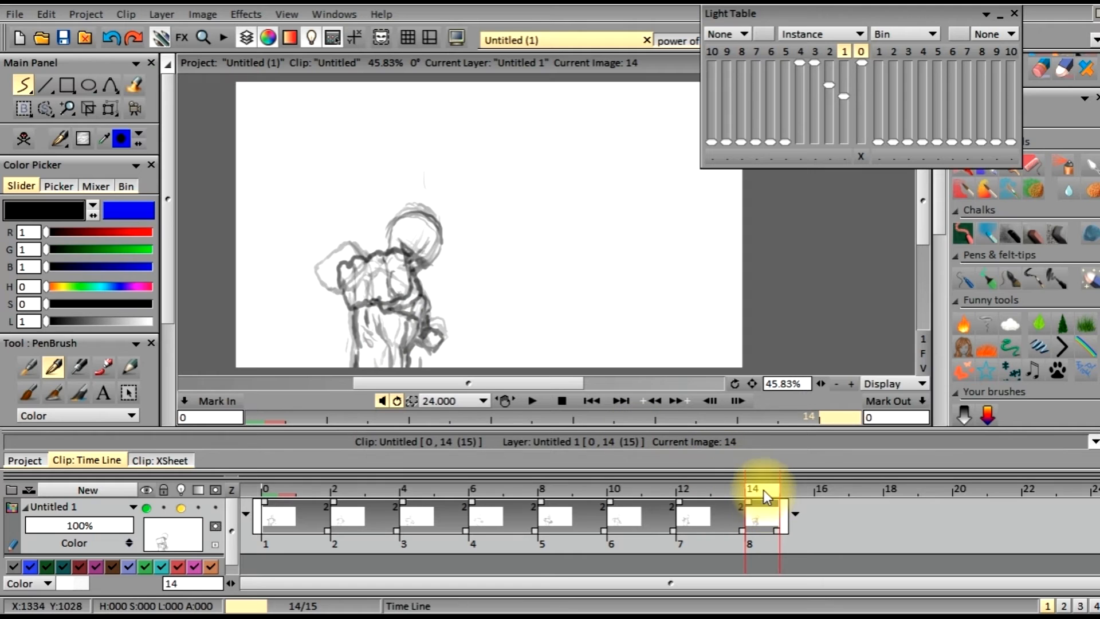
{"action": "mouse_move", "coordinate": [758, 488]}
{"action": "left_mouse_down"}
{"action": "mouse_move", "coordinate": [665, 472]}
{"action": "mouse_move", "coordinate": [379, 483]}
{"action": "mouse_move", "coordinate": [379, 472]}
{"action": "mouse_move", "coordinate": [771, 509]}
{"action": "mouse_move", "coordinate": [418, 507]}
{"action": "mouse_move", "coordinate": [329, 537]}
{"action": "mouse_move", "coordinate": [491, 547]}
{"action": "mouse_move", "coordinate": [658, 480]}
{"action": "mouse_move", "coordinate": [378, 494]}
{"action": "left_mouse_up"}
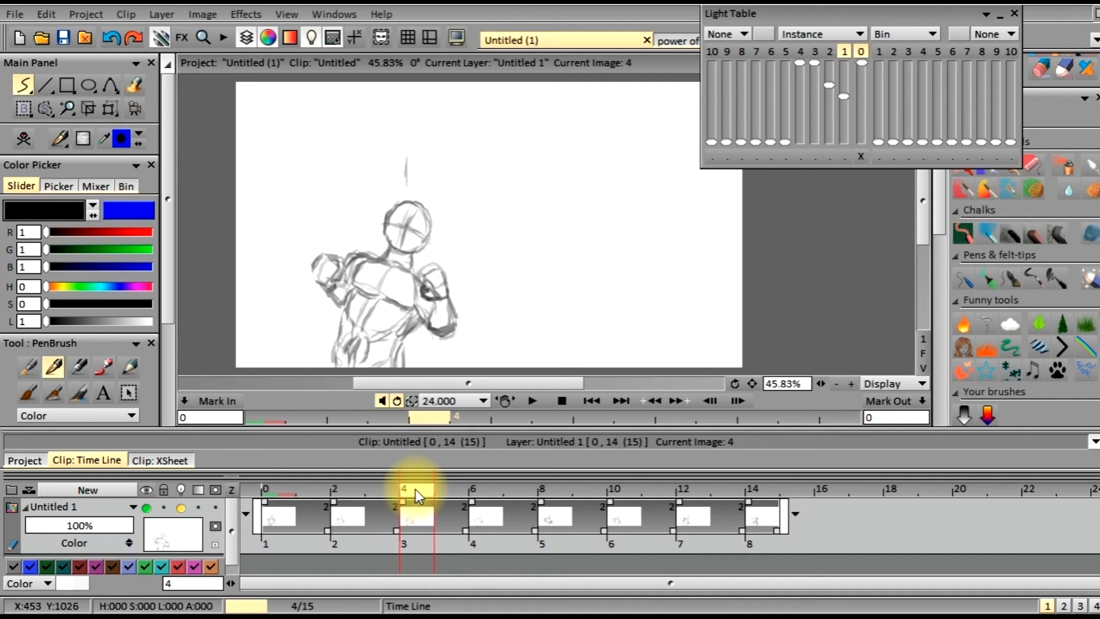
{"action": "mouse_move", "coordinate": [418, 487]}
{"action": "left_mouse_down"}
{"action": "mouse_move", "coordinate": [614, 513]}
{"action": "mouse_move", "coordinate": [290, 484]}
{"action": "mouse_move", "coordinate": [336, 507]}
{"action": "mouse_move", "coordinate": [508, 506]}
{"action": "mouse_move", "coordinate": [658, 525]}
{"action": "mouse_move", "coordinate": [768, 518]}
{"action": "left_mouse_up"}
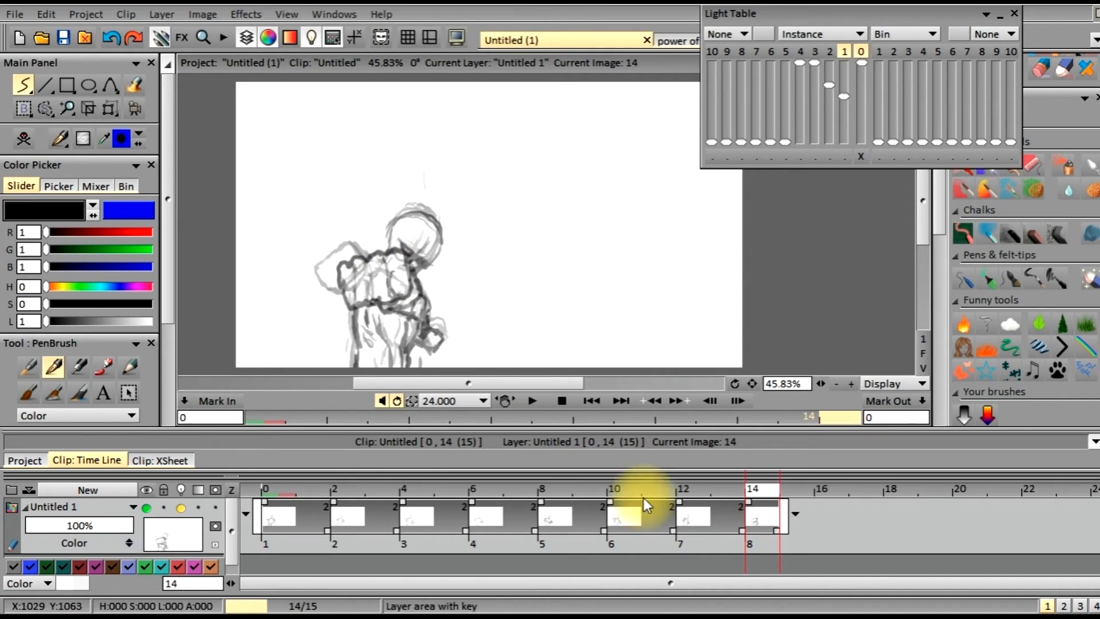
- Create a layer named fx above the character layer at frame 14 and set its post behaviour to None
{"action": "left_click", "coordinate": [108, 490]}
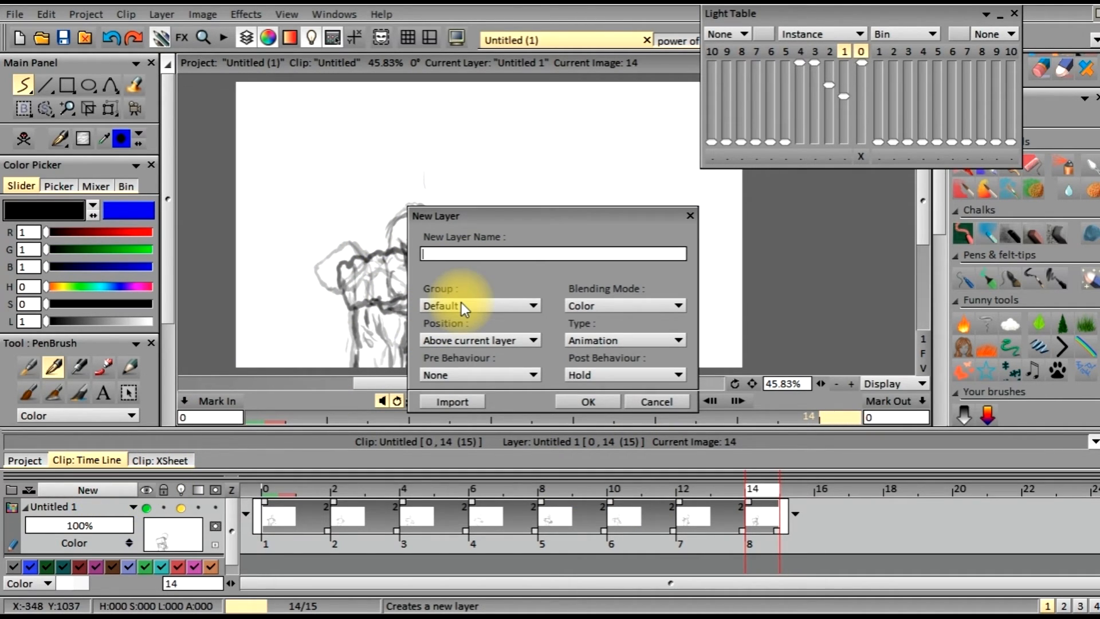
{"action": "type", "text": "fx"}
{"action": "key", "text": "Return"}
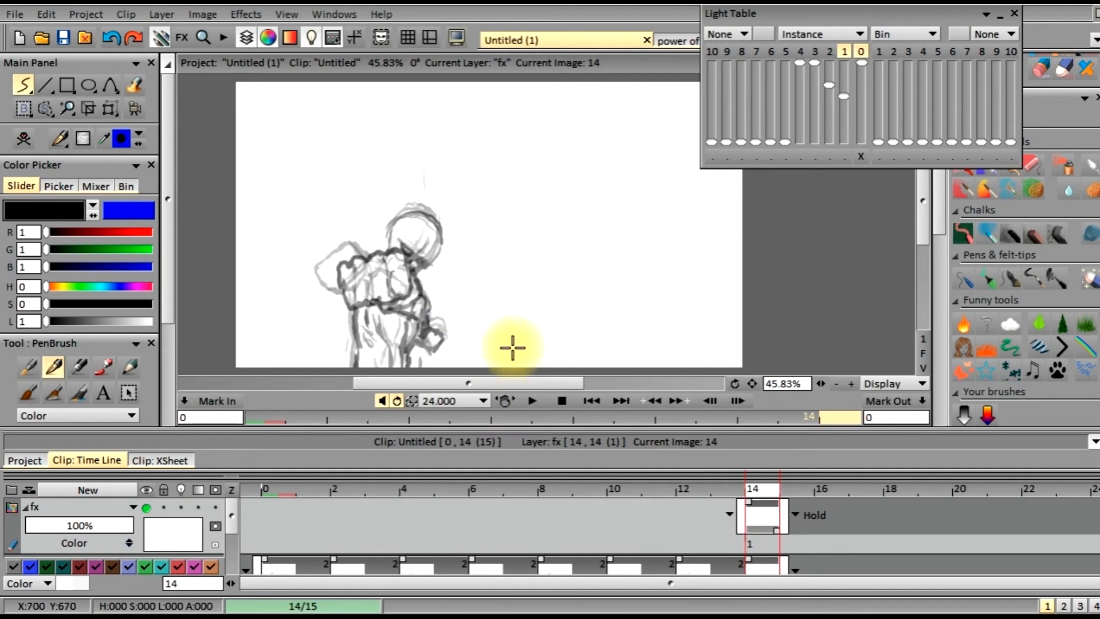
{"action": "left_click", "coordinate": [796, 514]}
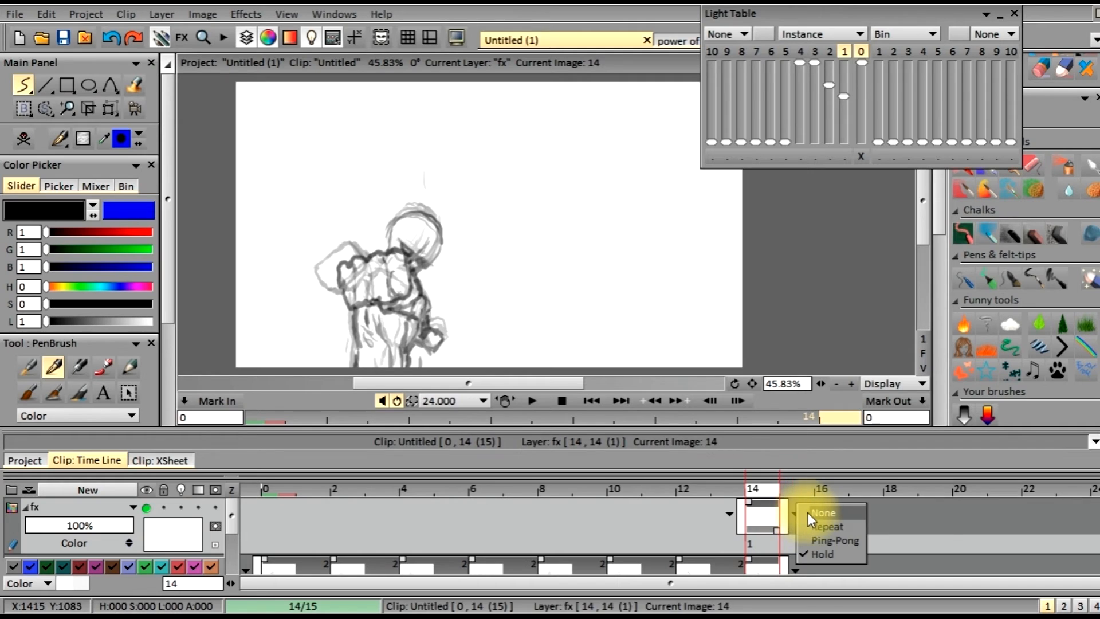
{"action": "left_click", "coordinate": [807, 512]}
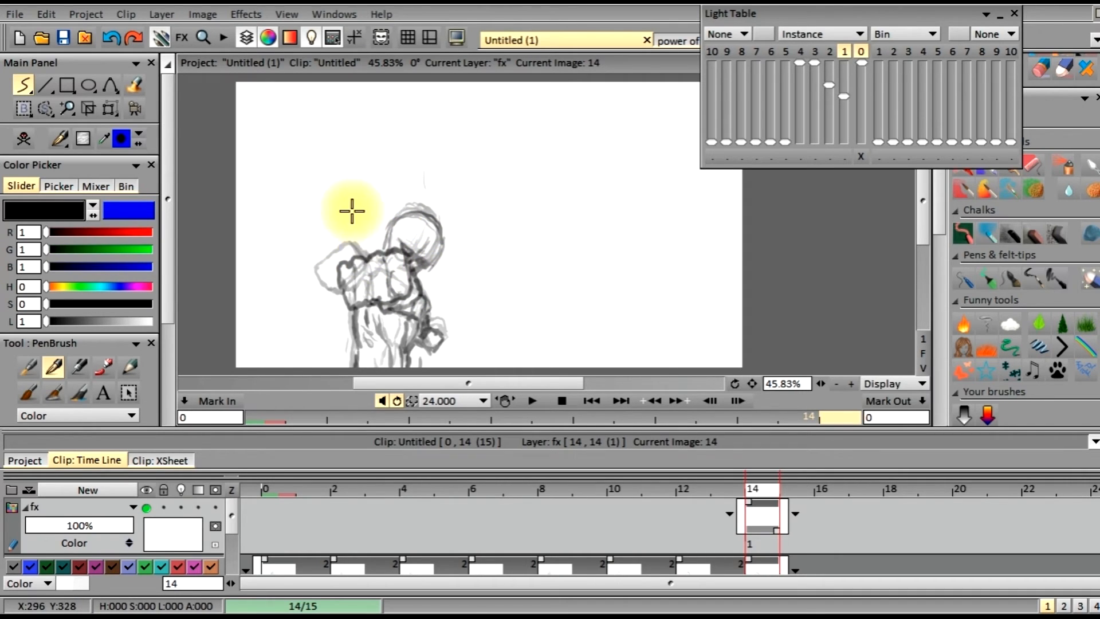
{"action": "left_click", "coordinate": [113, 38]}
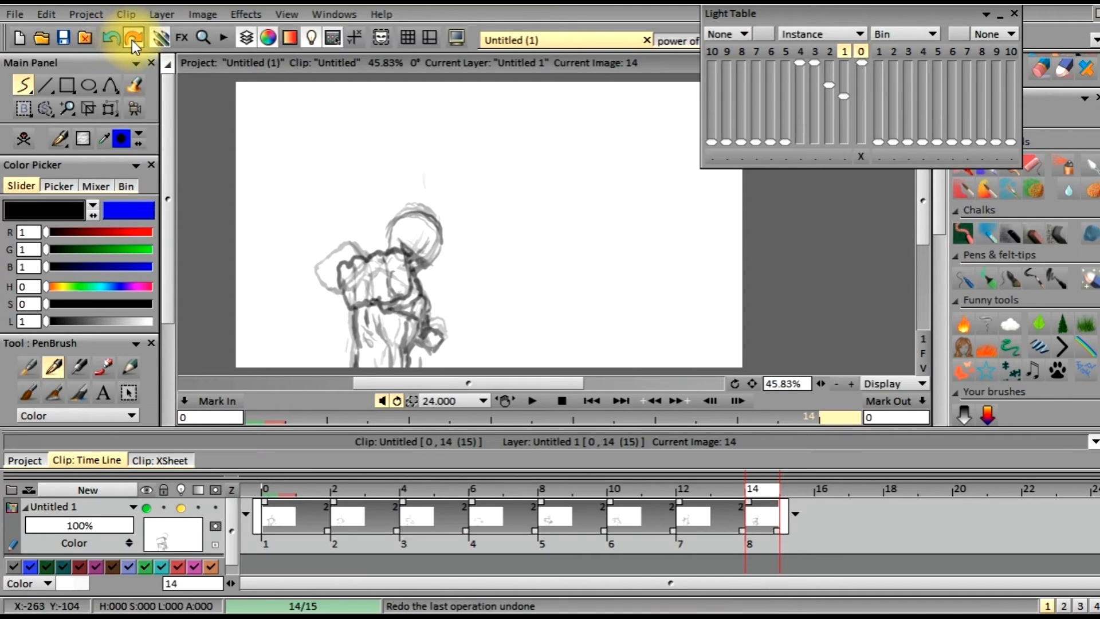
{"action": "left_click", "coordinate": [133, 39]}
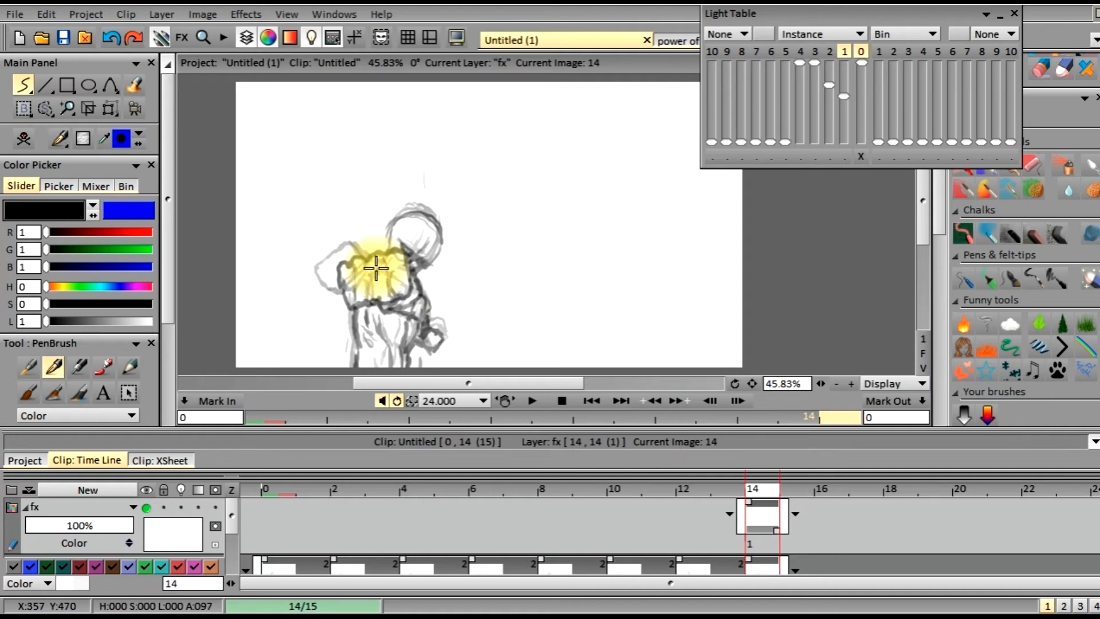
- Draw short wavy effect lines radiating around the forward fist on the fx layer at frame 14
{"action": "left_click_drag", "start_coordinate": [357, 235], "coordinate": [361, 219]}
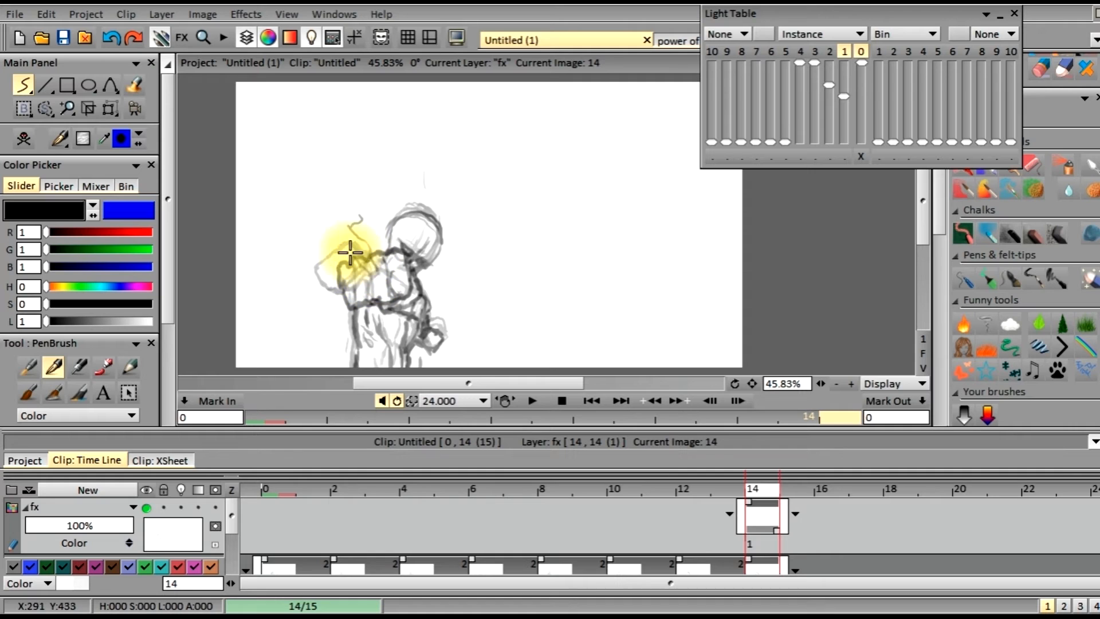
{"action": "left_click_drag", "start_coordinate": [326, 234], "coordinate": [382, 265]}
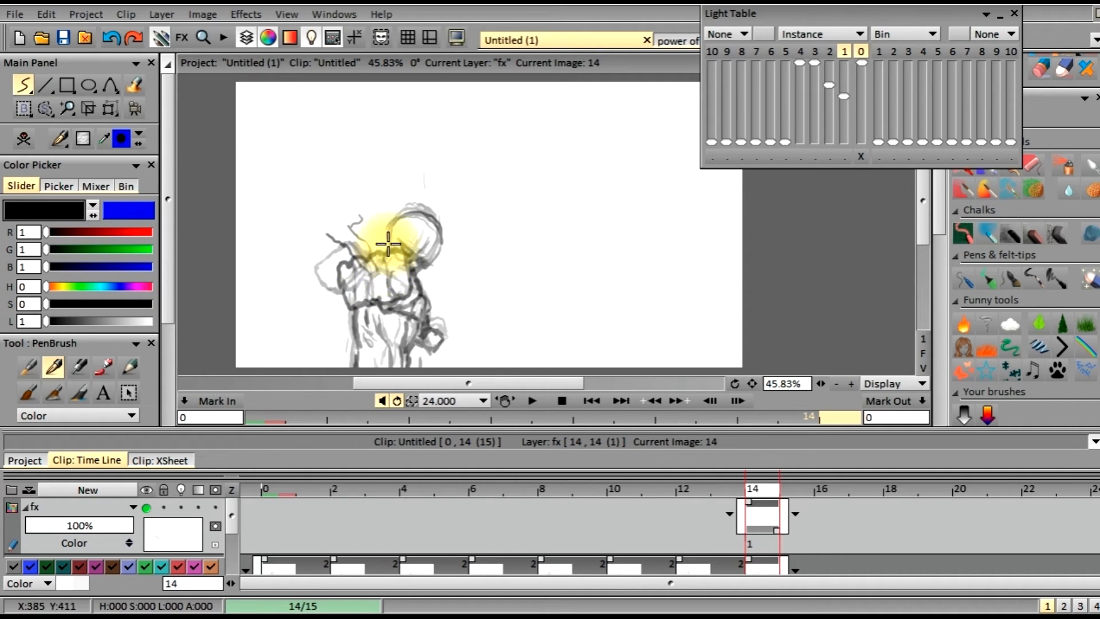
{"action": "left_click_drag", "start_coordinate": [356, 290], "coordinate": [319, 306]}
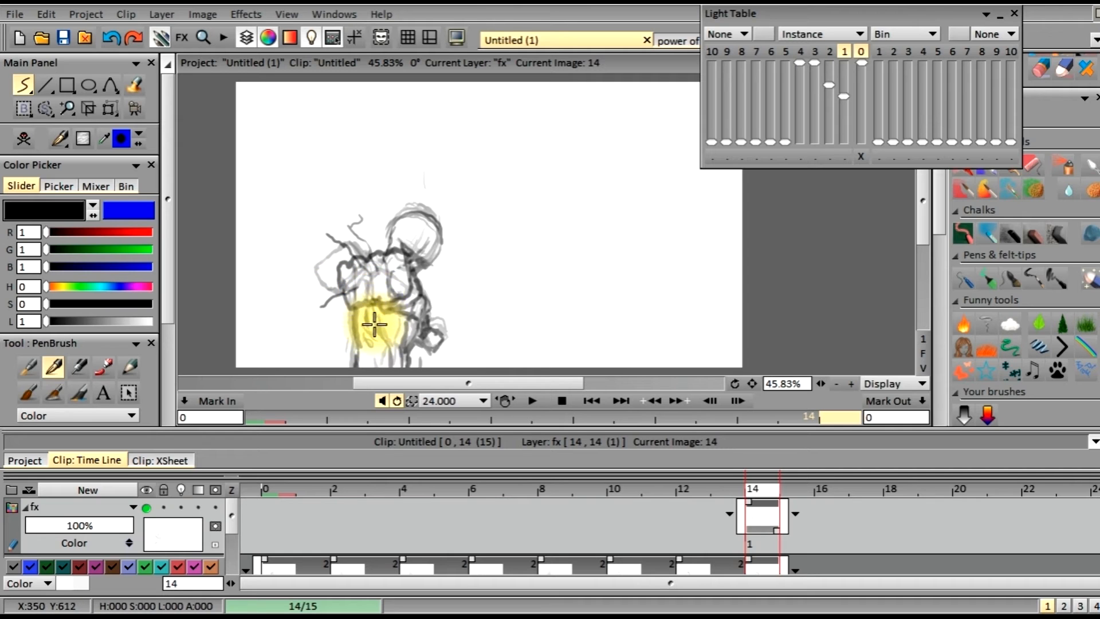
{"action": "left_click_drag", "start_coordinate": [418, 284], "coordinate": [442, 287]}
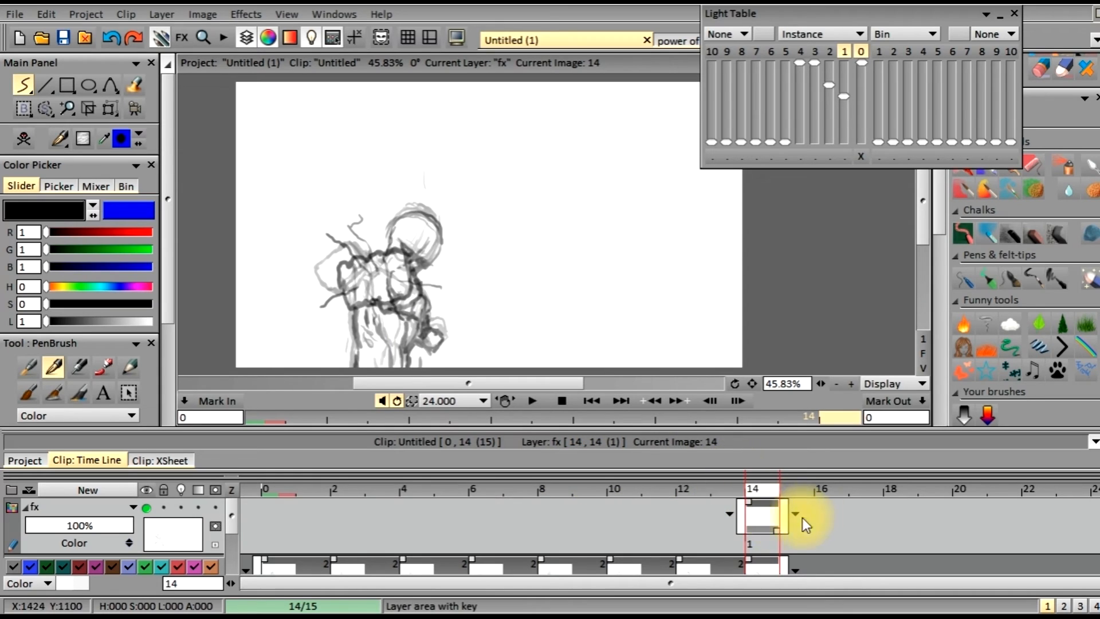
- Add a drawing at frame 16 on the fx layer and extend the character layer's last drawing through frame 16
{"action": "left_click", "coordinate": [829, 493]}
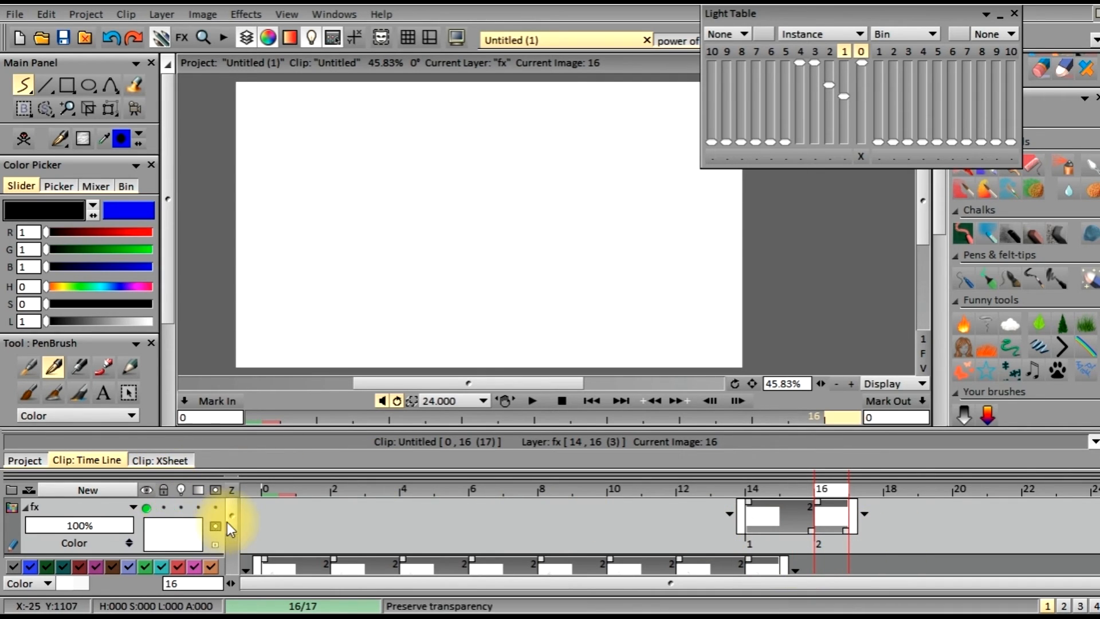
{"action": "left_click_drag", "start_coordinate": [227, 522], "coordinate": [232, 535]}
{"action": "left_click_drag", "start_coordinate": [776, 559], "coordinate": [851, 568]}
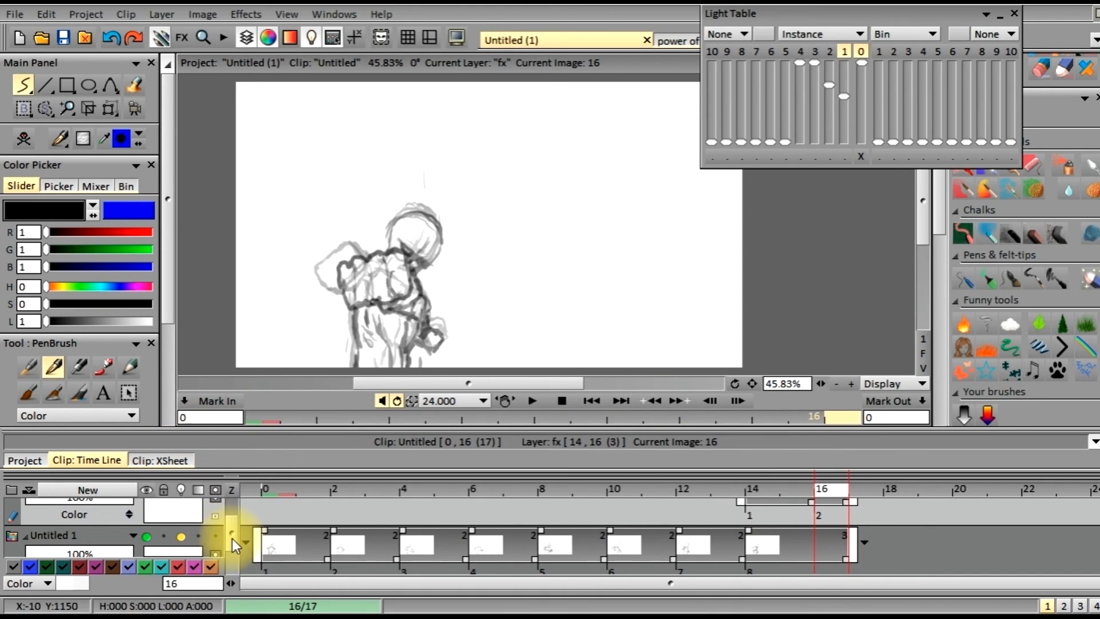
- Shorten the first fx drawing to one frame so the second fx drawing starts at frame 15
{"action": "left_click_drag", "start_coordinate": [232, 537], "coordinate": [226, 499]}
{"action": "left_click", "coordinate": [182, 508]}
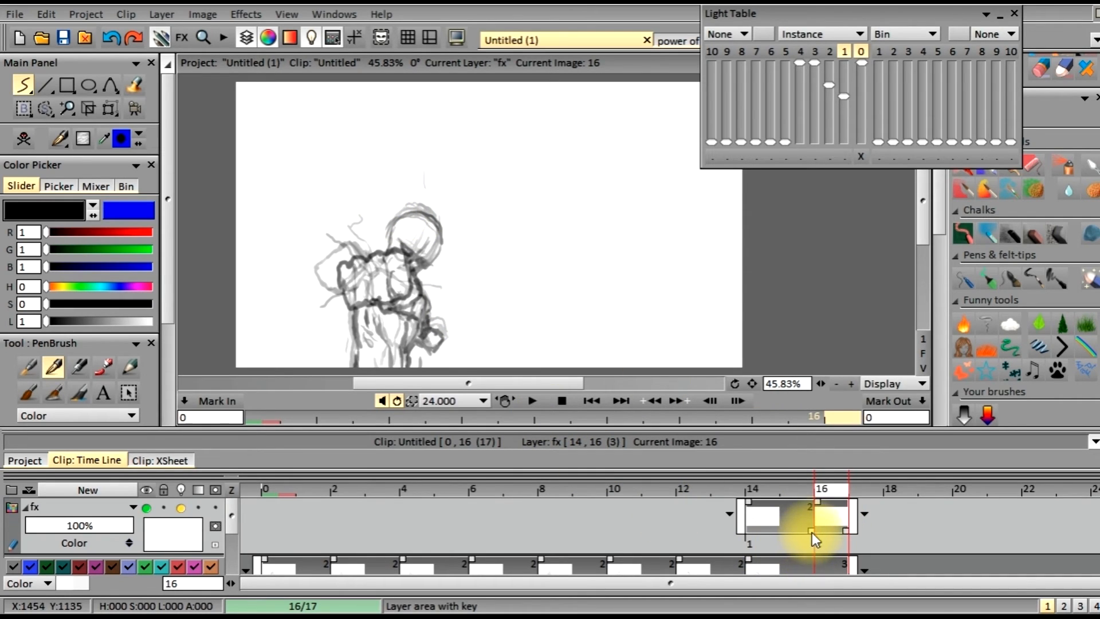
{"action": "left_click_drag", "start_coordinate": [803, 532], "coordinate": [786, 533]}
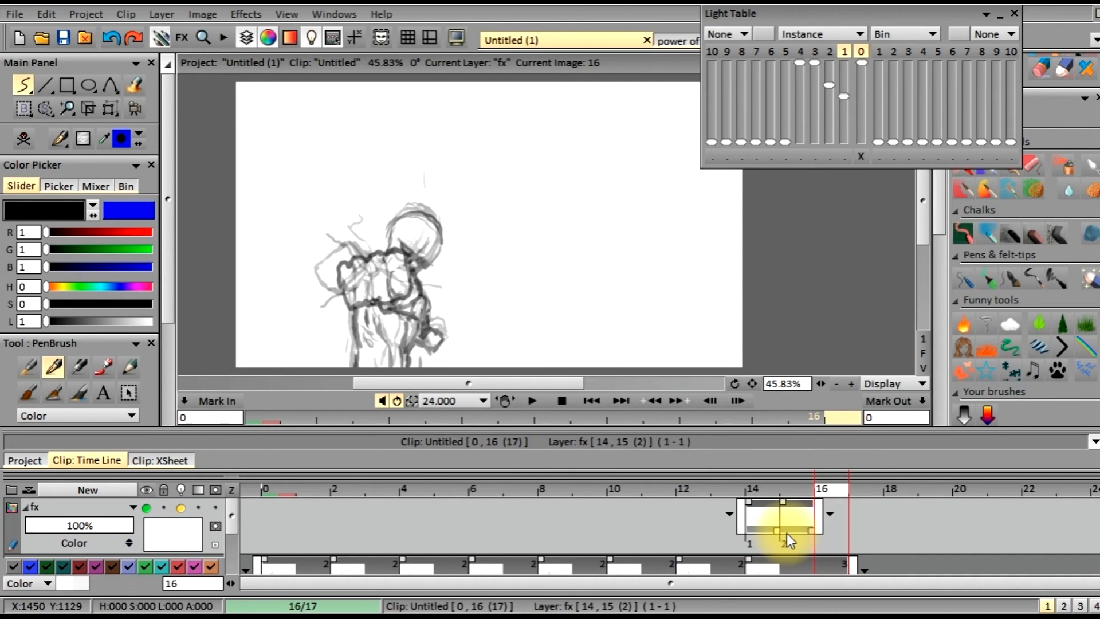
- Draw jagged, slightly forked effect lines radiating outward around the forward fist on the fx layer at frame 15
{"action": "left_click", "coordinate": [810, 490]}
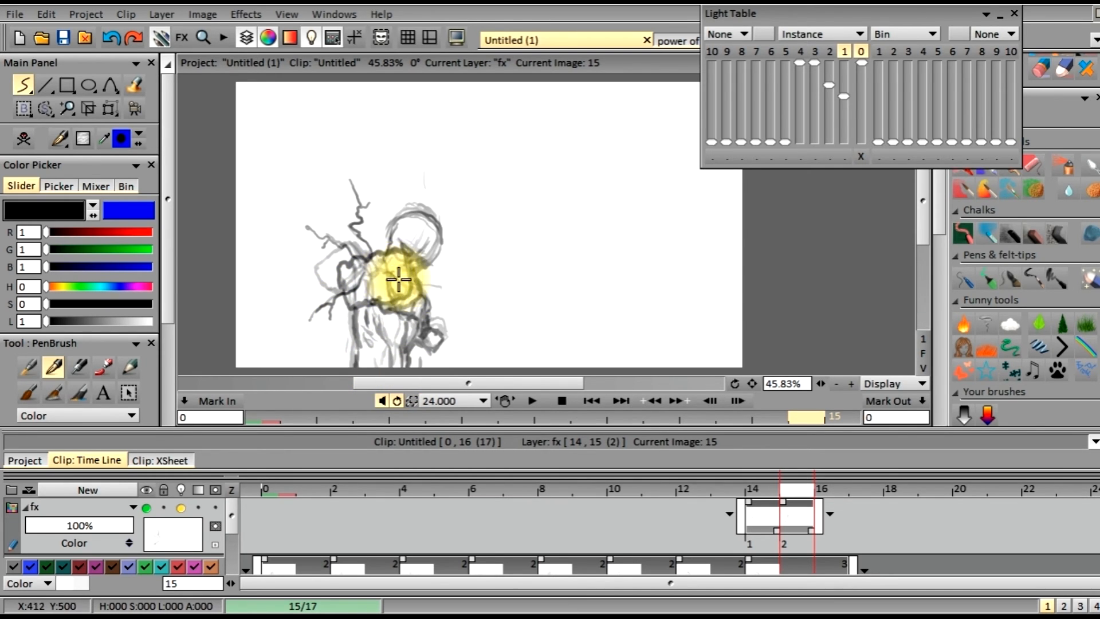
{"action": "left_click_drag", "start_coordinate": [421, 282], "coordinate": [448, 284]}
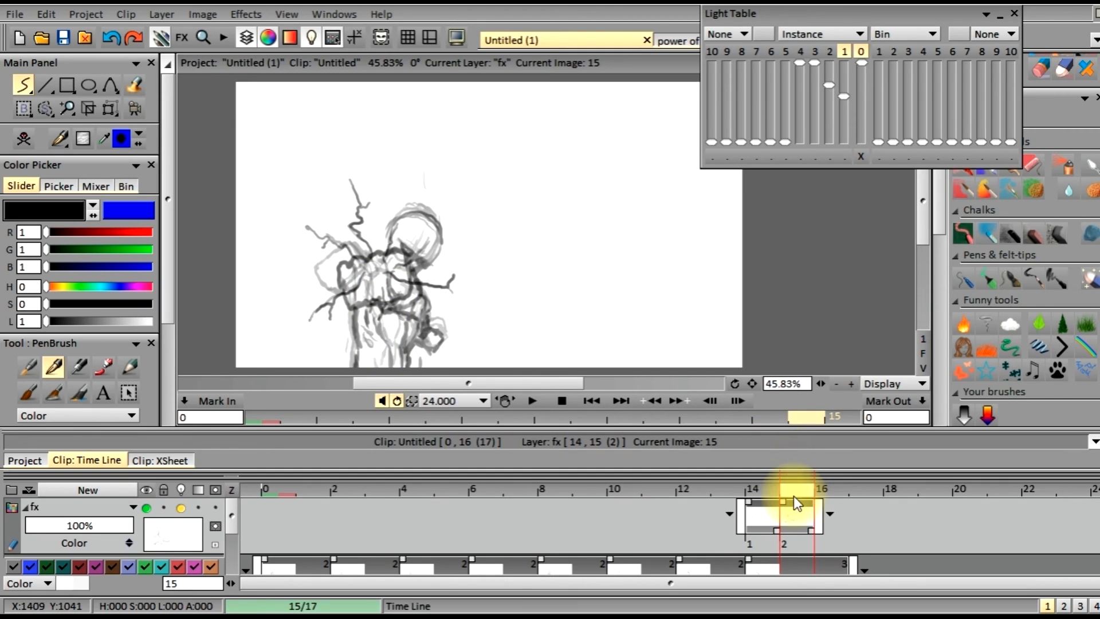
- Add an fx drawing at frame 16 with longer, more branched effect lines radiating around the forward fist
{"action": "mouse_move", "coordinate": [785, 490]}
{"action": "left_mouse_down"}
{"action": "mouse_move", "coordinate": [330, 487]}
{"action": "mouse_move", "coordinate": [763, 494]}
{"action": "mouse_move", "coordinate": [434, 455]}
{"action": "mouse_move", "coordinate": [267, 462]}
{"action": "mouse_move", "coordinate": [842, 483]}
{"action": "mouse_move", "coordinate": [703, 452]}
{"action": "mouse_move", "coordinate": [326, 418]}
{"action": "mouse_move", "coordinate": [853, 480]}
{"action": "left_mouse_up"}
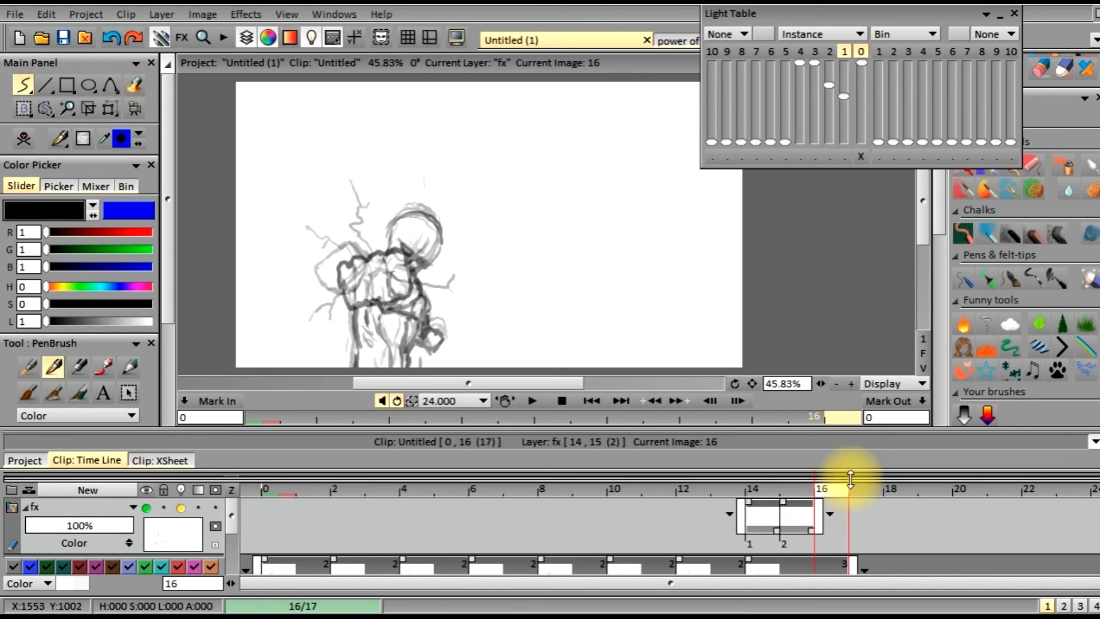
{"action": "left_click", "coordinate": [376, 261]}
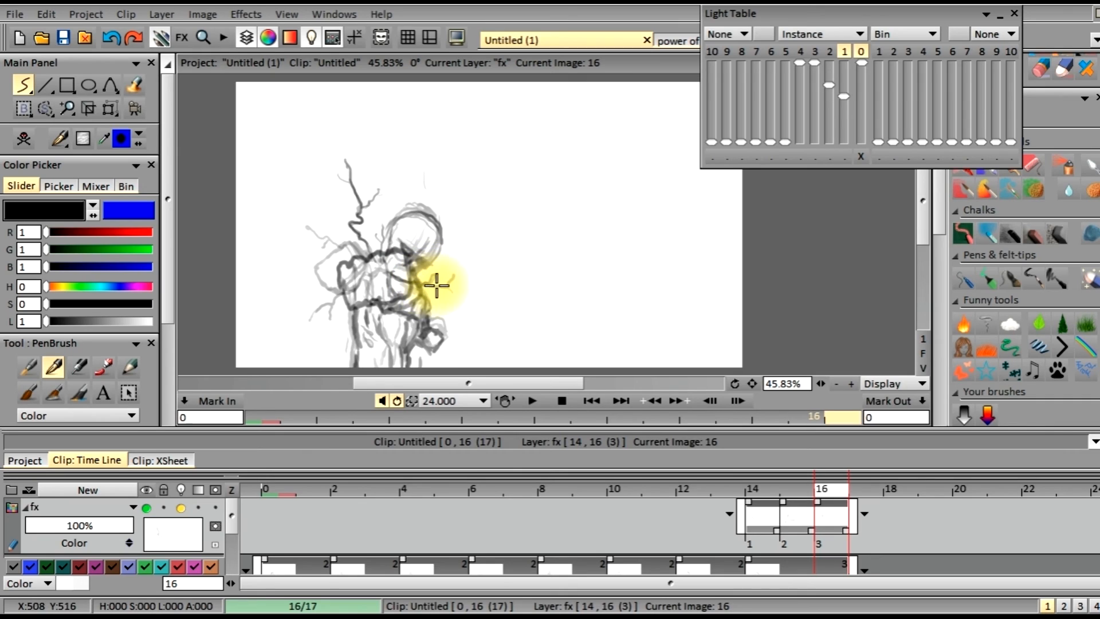
{"action": "left_click_drag", "start_coordinate": [450, 280], "coordinate": [453, 293]}
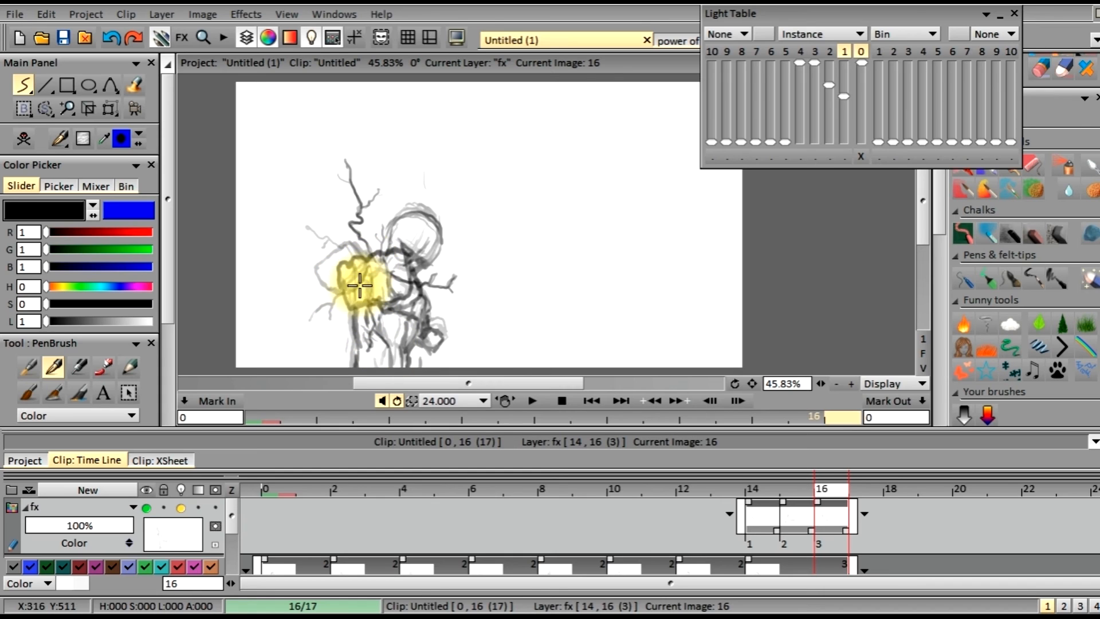
{"action": "left_click_drag", "start_coordinate": [331, 308], "coordinate": [327, 334]}
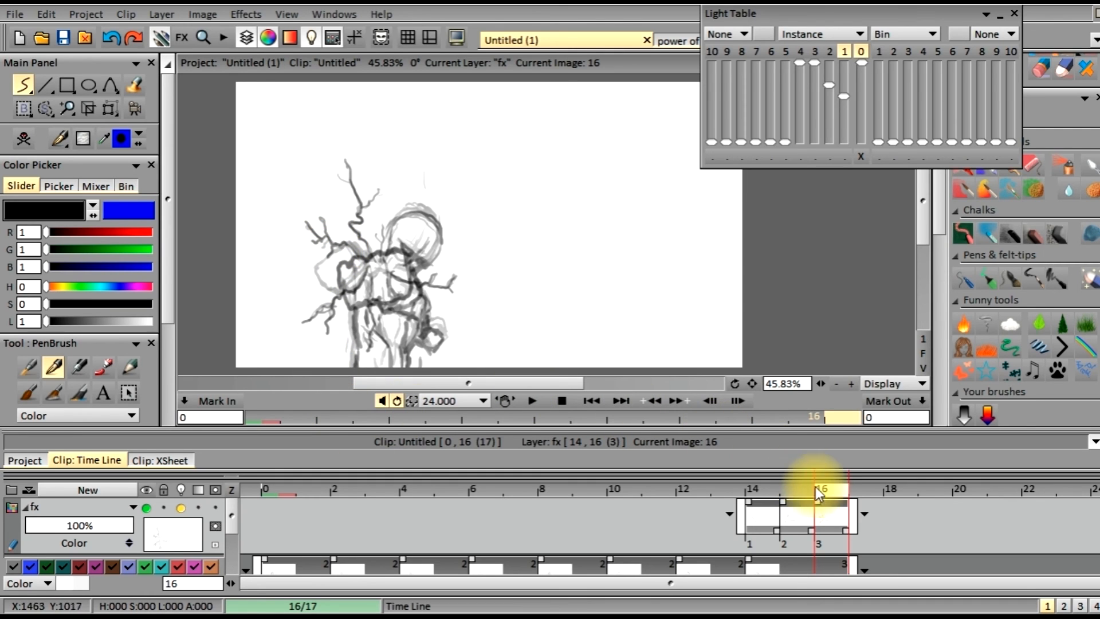
- Scrub from frame 16 back to frame 3 and play the animation to review the punch with its effect lines
{"action": "left_click_drag", "start_coordinate": [833, 483], "coordinate": [820, 538]}
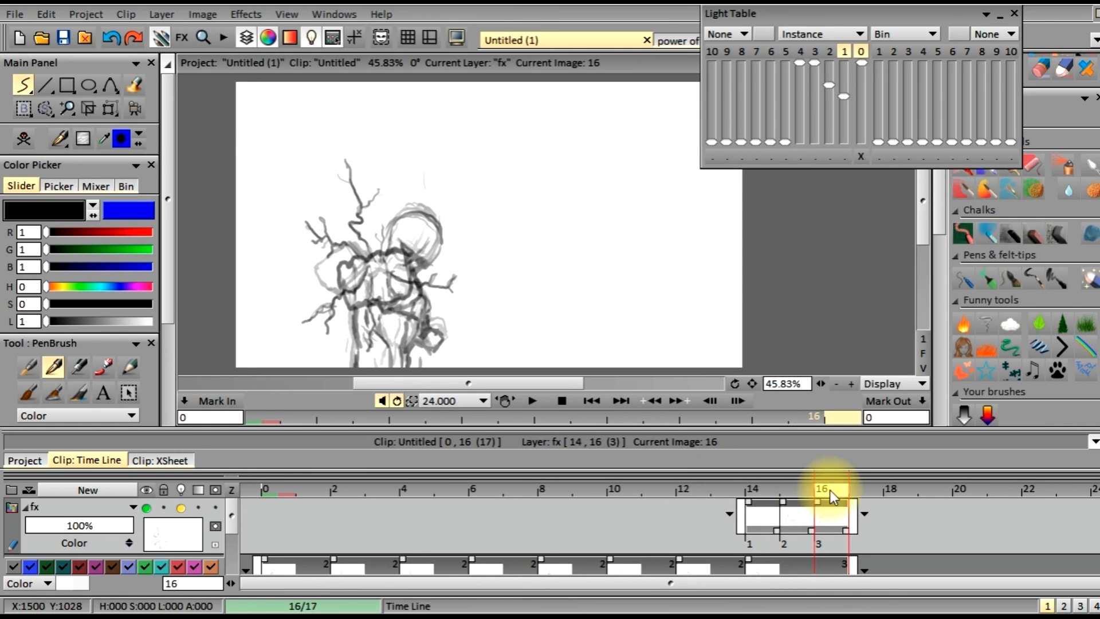
{"action": "left_click", "coordinate": [803, 487]}
{"action": "left_click", "coordinate": [812, 490]}
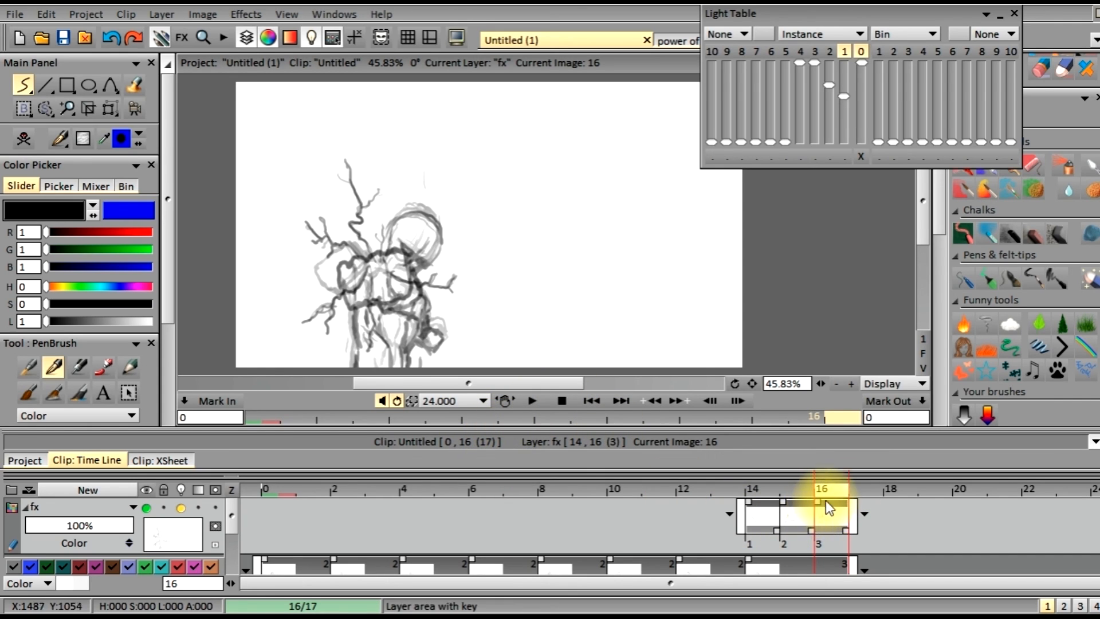
{"action": "mouse_move", "coordinate": [816, 492]}
{"action": "left_mouse_down"}
{"action": "mouse_move", "coordinate": [235, 466]}
{"action": "mouse_move", "coordinate": [398, 496]}
{"action": "mouse_move", "coordinate": [707, 502]}
{"action": "mouse_move", "coordinate": [831, 479]}
{"action": "mouse_move", "coordinate": [808, 490]}
{"action": "mouse_move", "coordinate": [335, 467]}
{"action": "mouse_move", "coordinate": [339, 488]}
{"action": "mouse_move", "coordinate": [776, 537]}
{"action": "mouse_move", "coordinate": [820, 556]}
{"action": "mouse_move", "coordinate": [425, 508]}
{"action": "mouse_move", "coordinate": [344, 517]}
{"action": "mouse_move", "coordinate": [814, 532]}
{"action": "mouse_move", "coordinate": [298, 507]}
{"action": "mouse_move", "coordinate": [695, 523]}
{"action": "mouse_move", "coordinate": [855, 548]}
{"action": "mouse_move", "coordinate": [779, 519]}
{"action": "mouse_move", "coordinate": [397, 506]}
{"action": "left_mouse_up"}
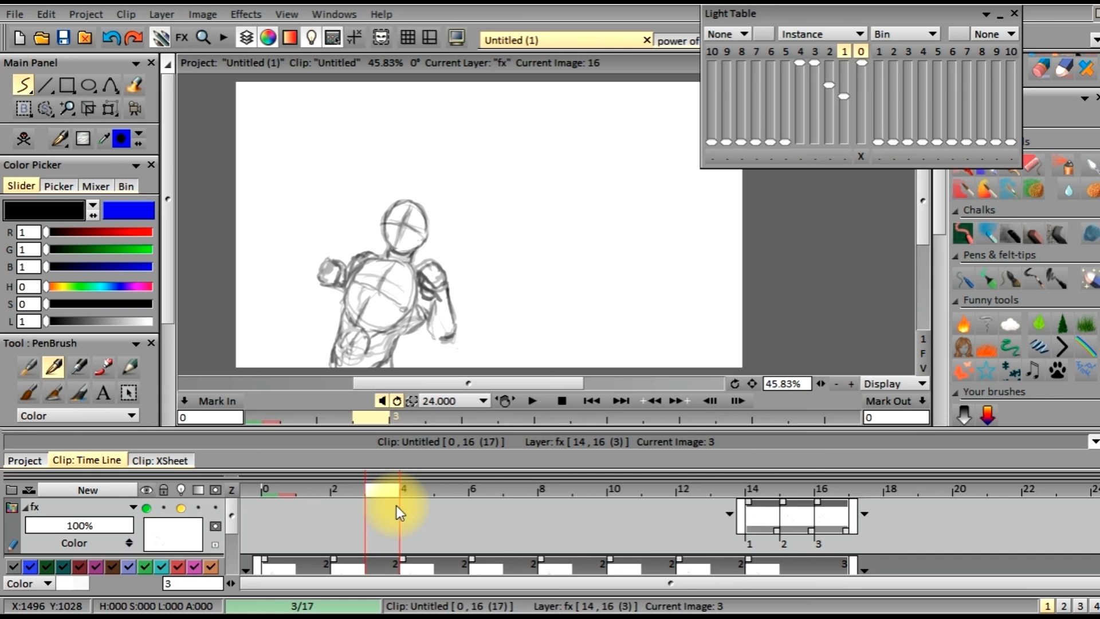
{"action": "left_click", "coordinate": [528, 401]}
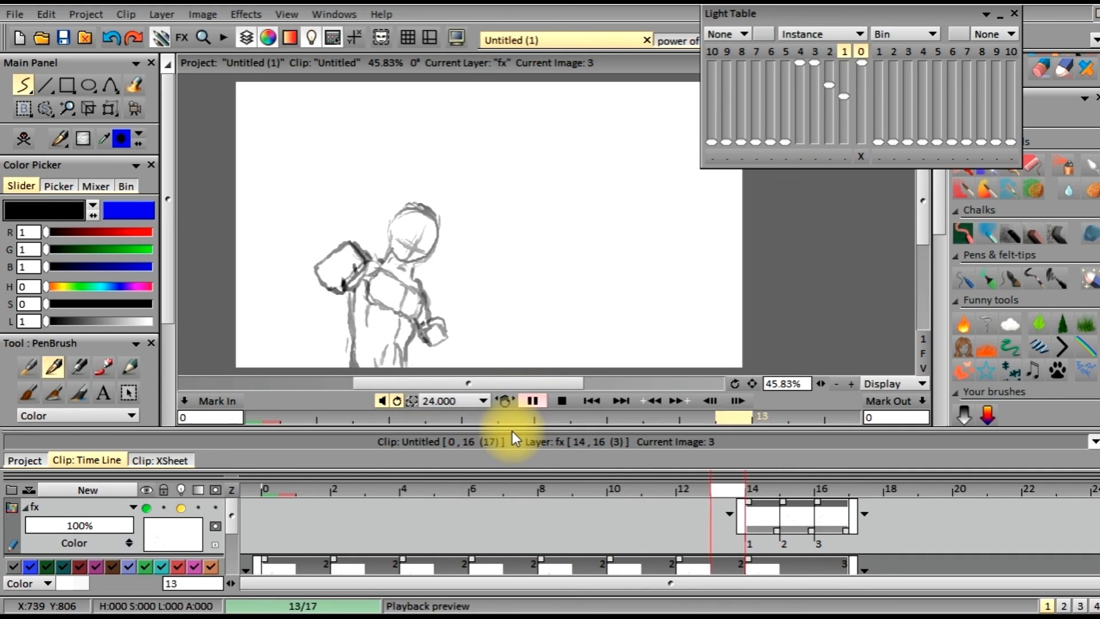
{"action": "left_click", "coordinate": [528, 400]}
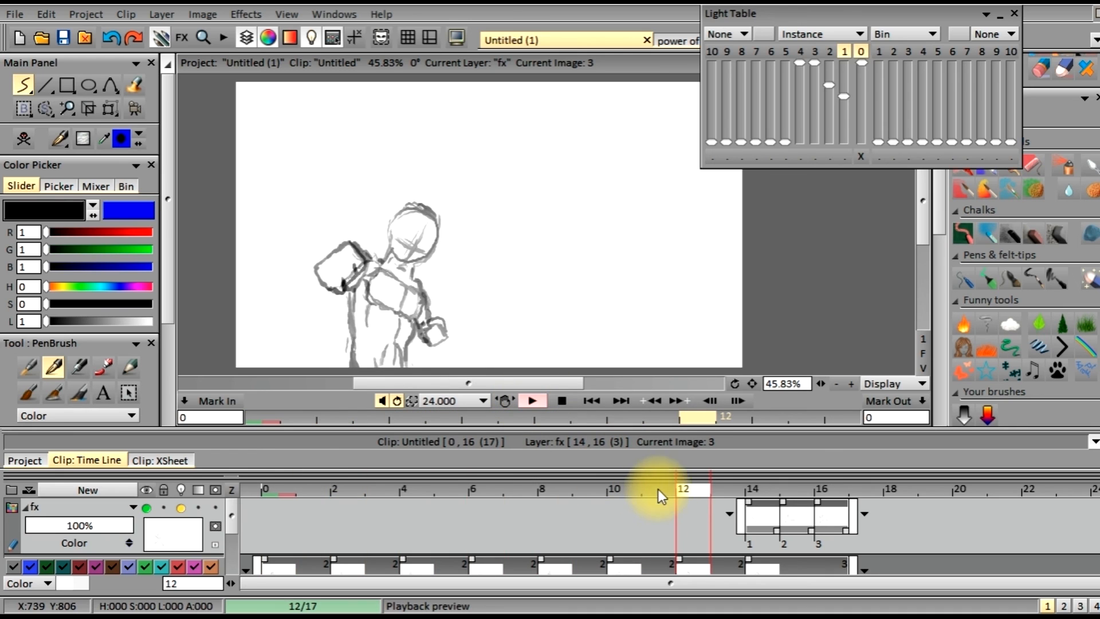
- Return to frame 0 and start a drawing on the fx layer there, beside the character's torso
{"action": "mouse_move", "coordinate": [695, 488]}
{"action": "left_mouse_down"}
{"action": "mouse_move", "coordinate": [270, 479]}
{"action": "mouse_move", "coordinate": [838, 491]}
{"action": "mouse_move", "coordinate": [514, 476]}
{"action": "mouse_move", "coordinate": [290, 483]}
{"action": "left_mouse_up"}
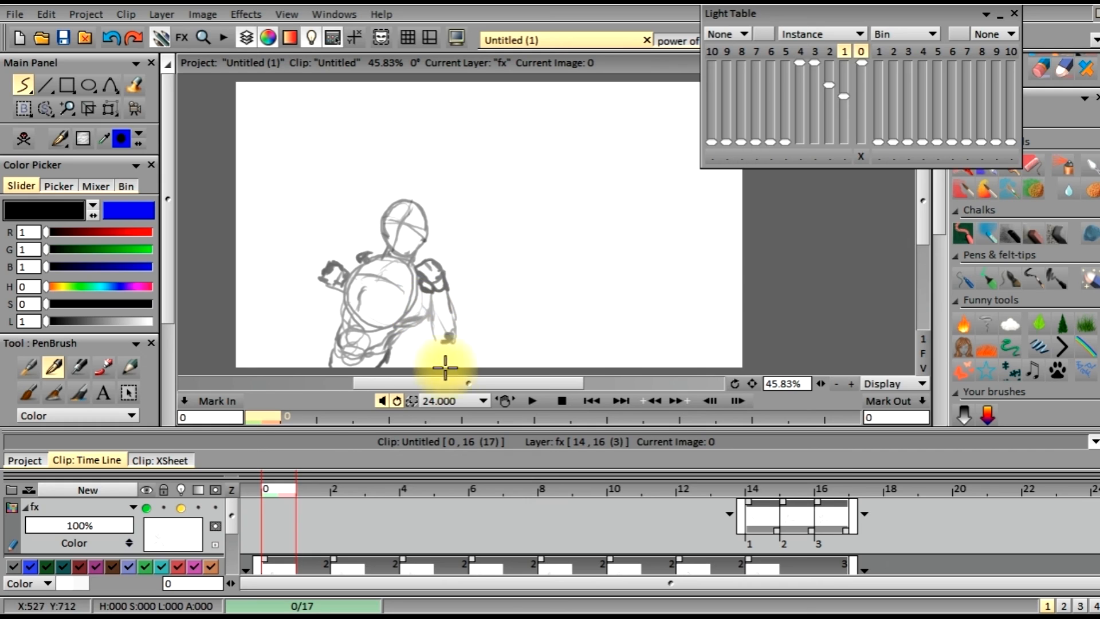
{"action": "left_click", "coordinate": [425, 316]}
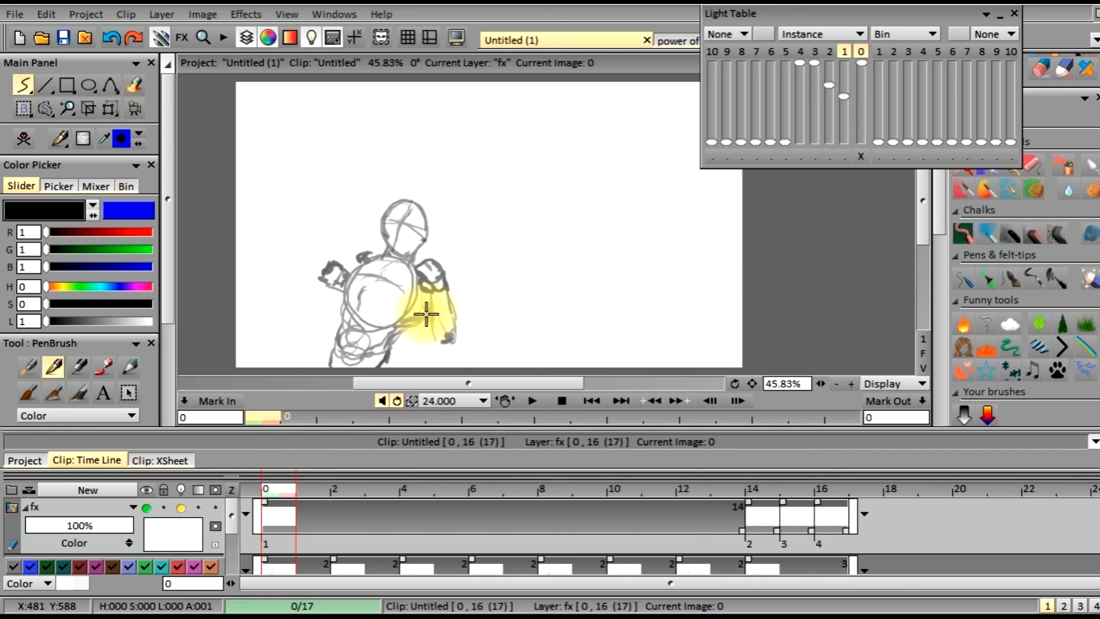